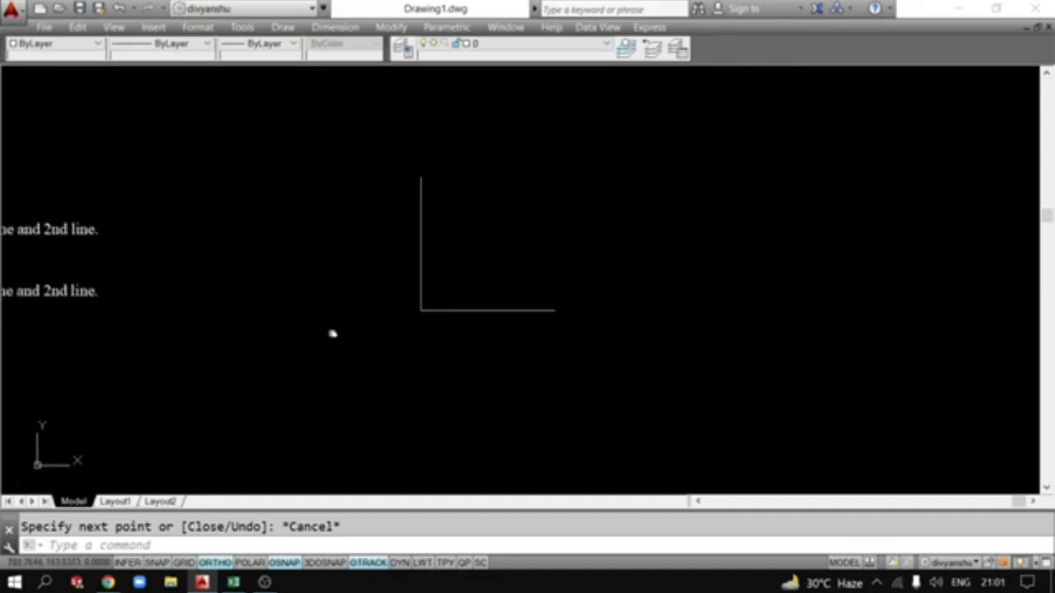
Examine the Fillet and Chamfer notes beside the L-shaped pair of lines.
middle_click_drag(332, 332, 624, 322)
middle_click_drag(210, 290, 522, 387)
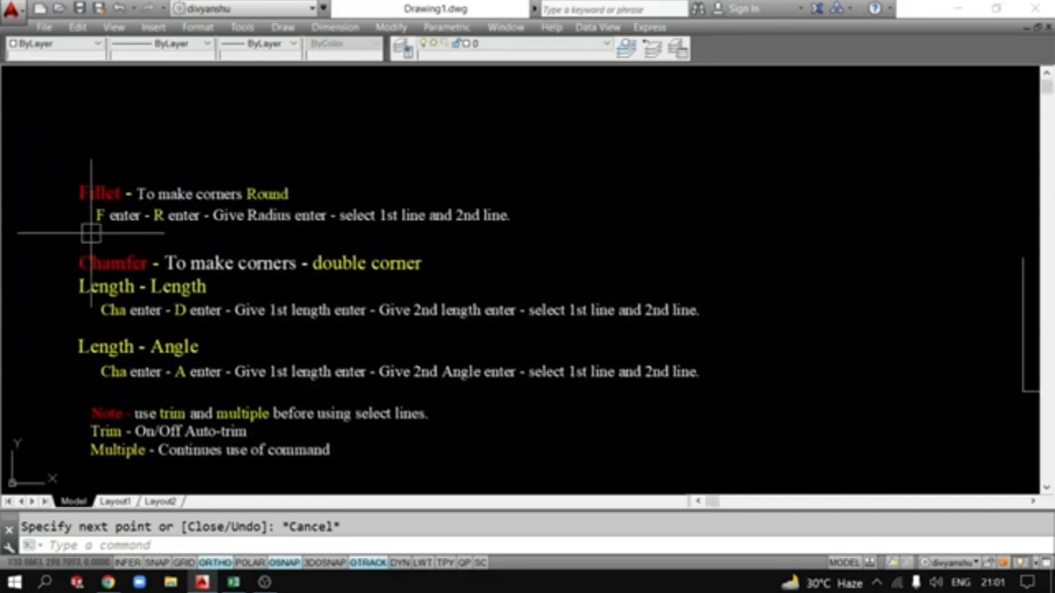
scroll(92, 231, "up", 2)
scroll(115, 219, "down", 3)
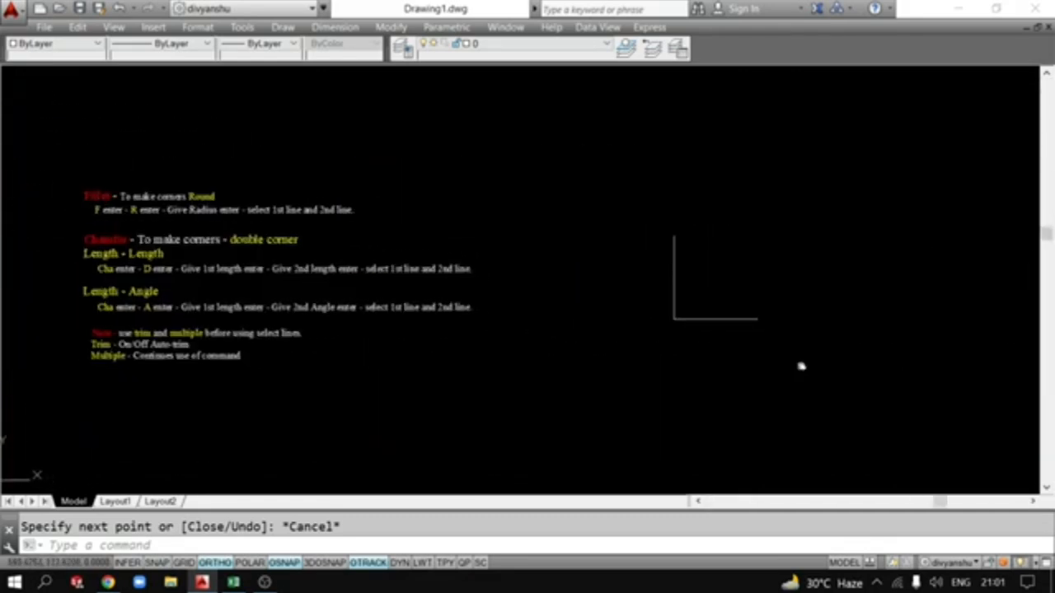
middle_click_drag(800, 365, 612, 337)
type("f")
key("Return")
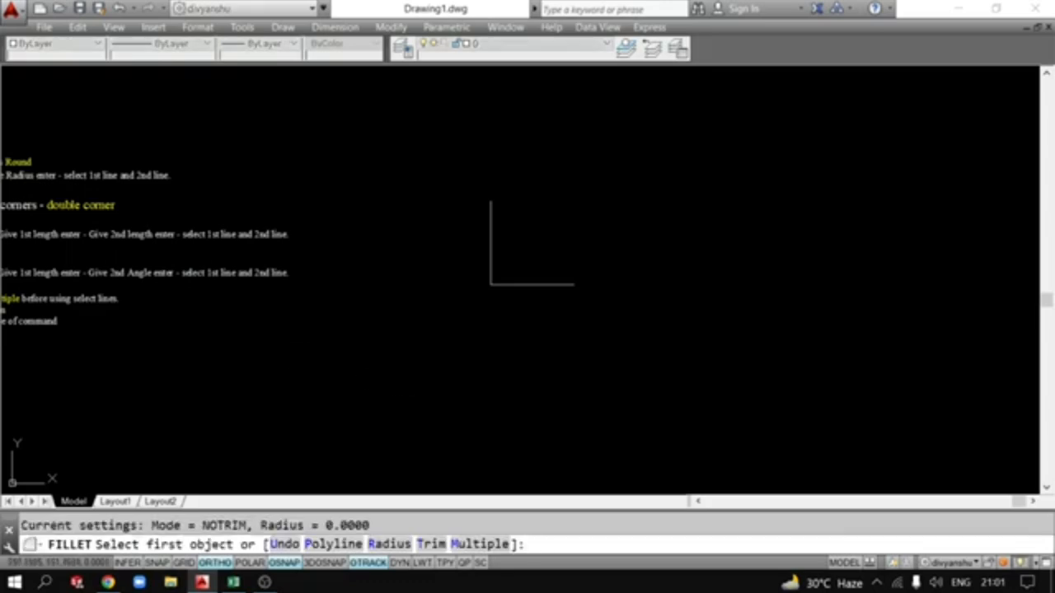
middle_click_drag(280, 346, 576, 374)
scroll(218, 204, "up", 4)
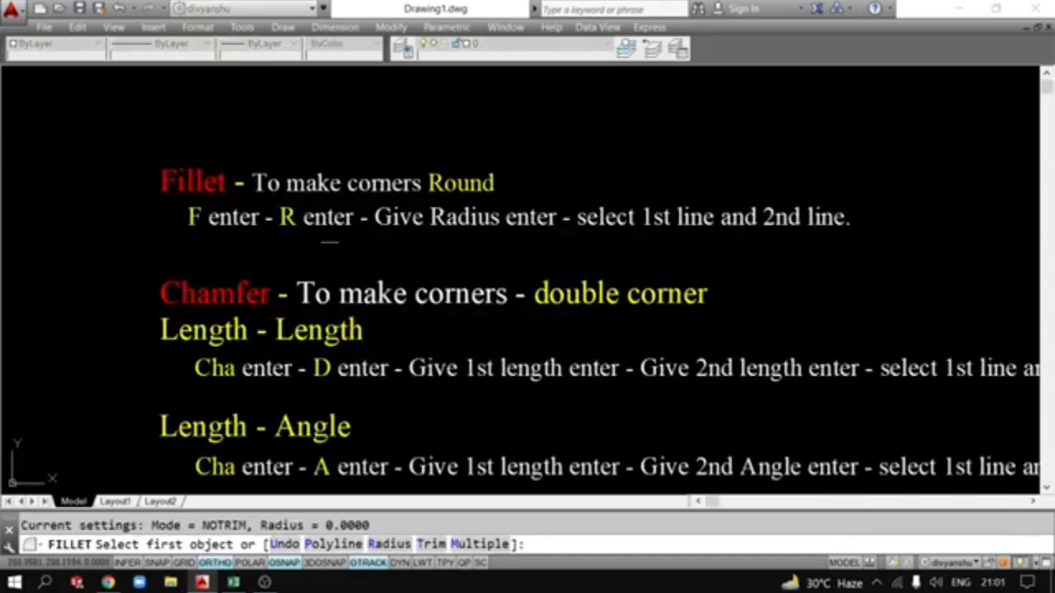
key("Return")
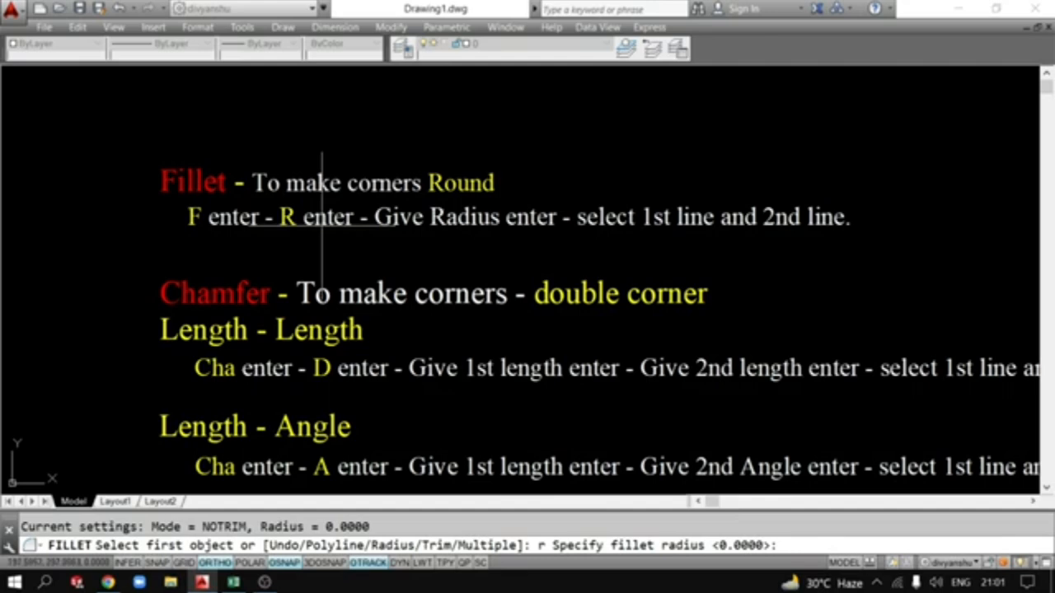
key("Escape")
Fillet the corner between the vertical and horizontal lines with a radius of 20.
key("Return")
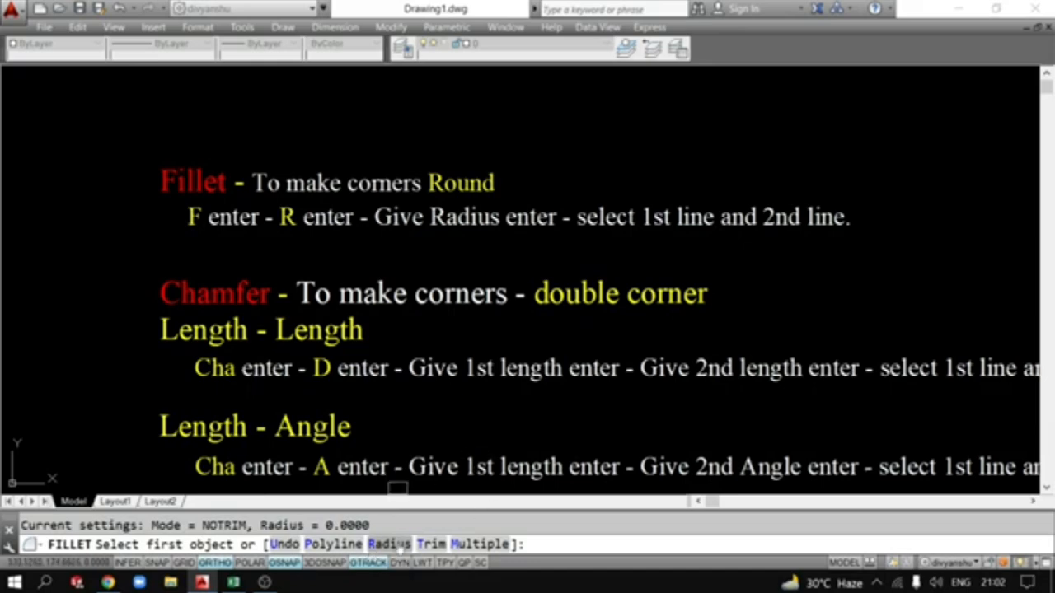
left_click(400, 544)
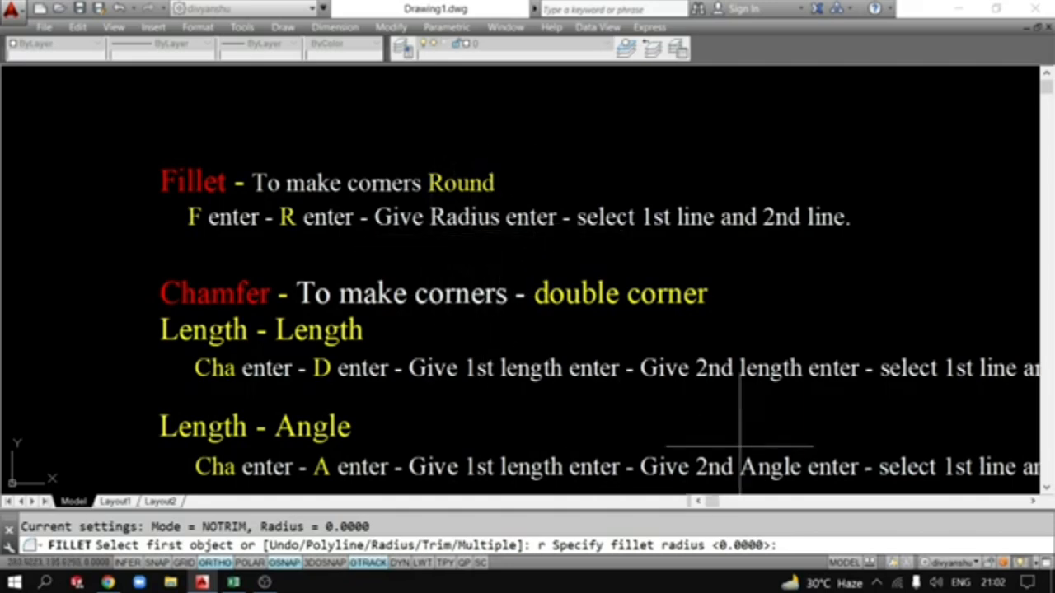
key("Return")
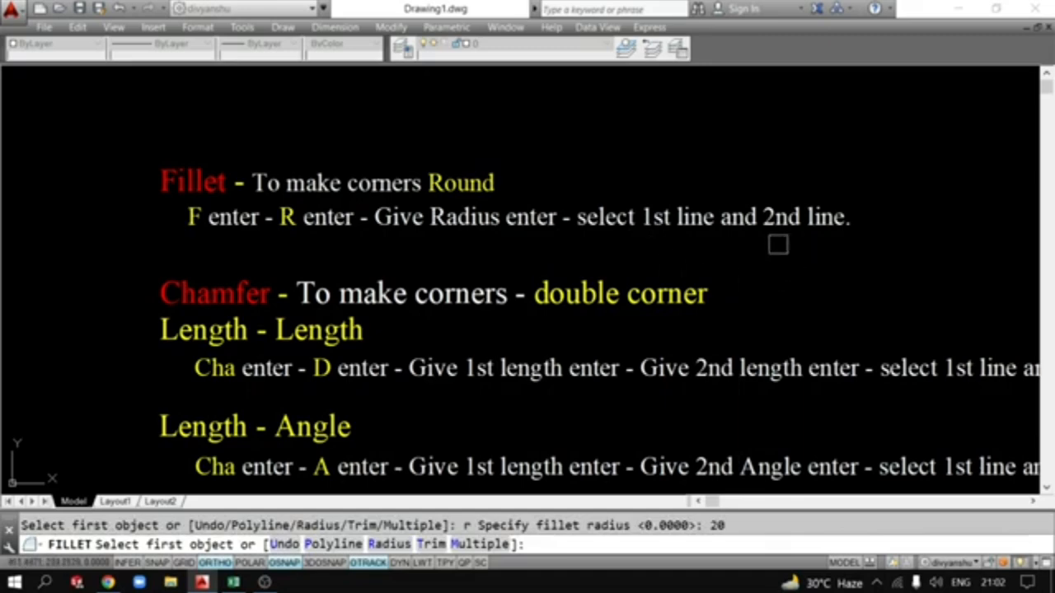
middle_click_drag(791, 355, 303, 346)
scroll(373, 328, "down", 4)
scroll(690, 365, "up", 4)
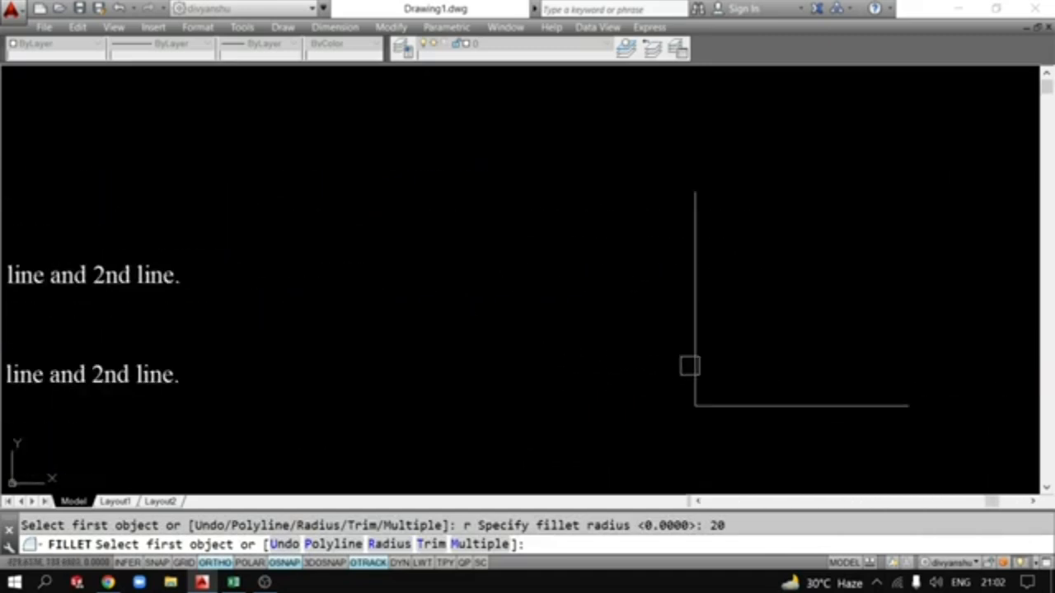
middle_click_drag(724, 364, 506, 278)
left_click(479, 234)
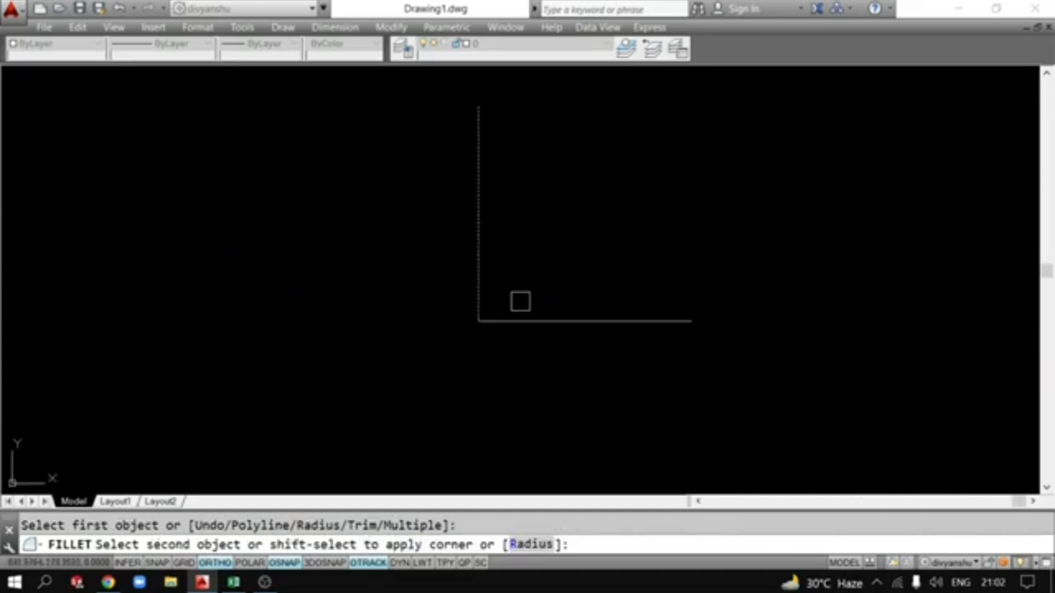
left_click(549, 317)
scroll(495, 343, "up", 4)
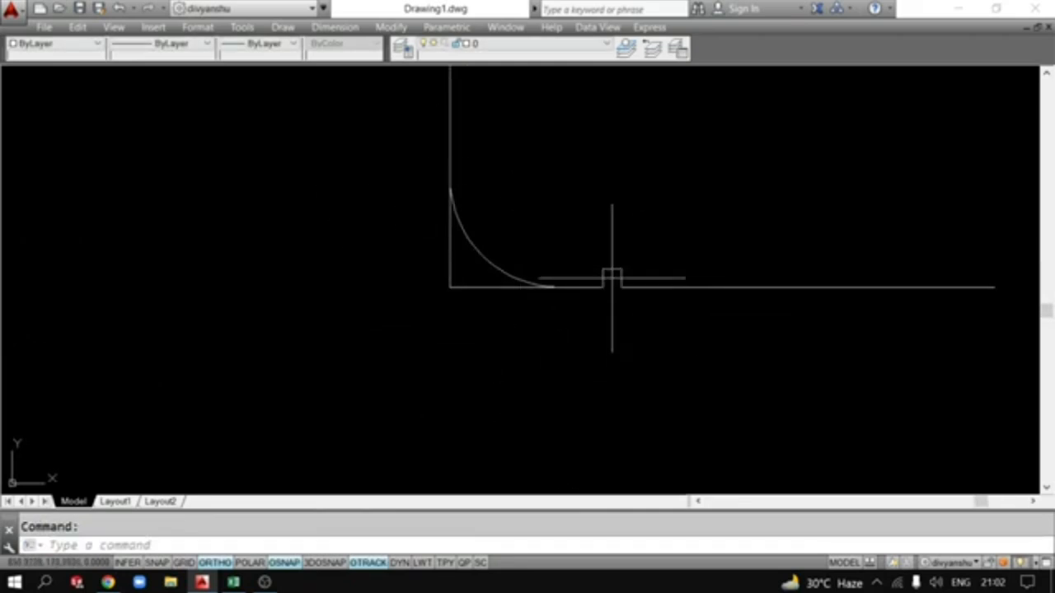
Erase the fillet arc at the corner of the two lines.
left_click(488, 270)
key("Delete")
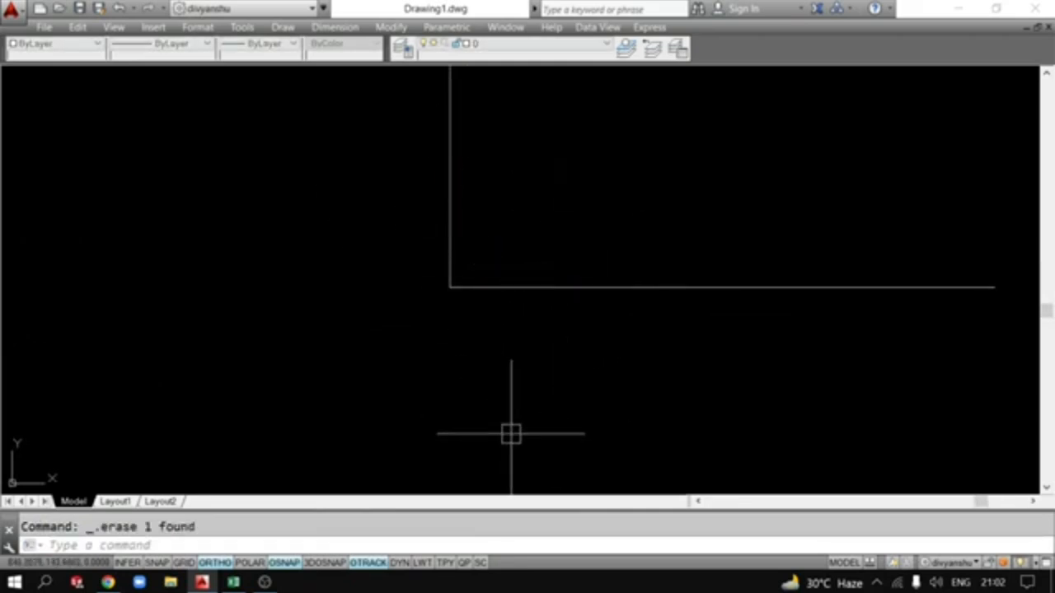
scroll(492, 321, "down", 3)
scroll(488, 287, "up", 3)
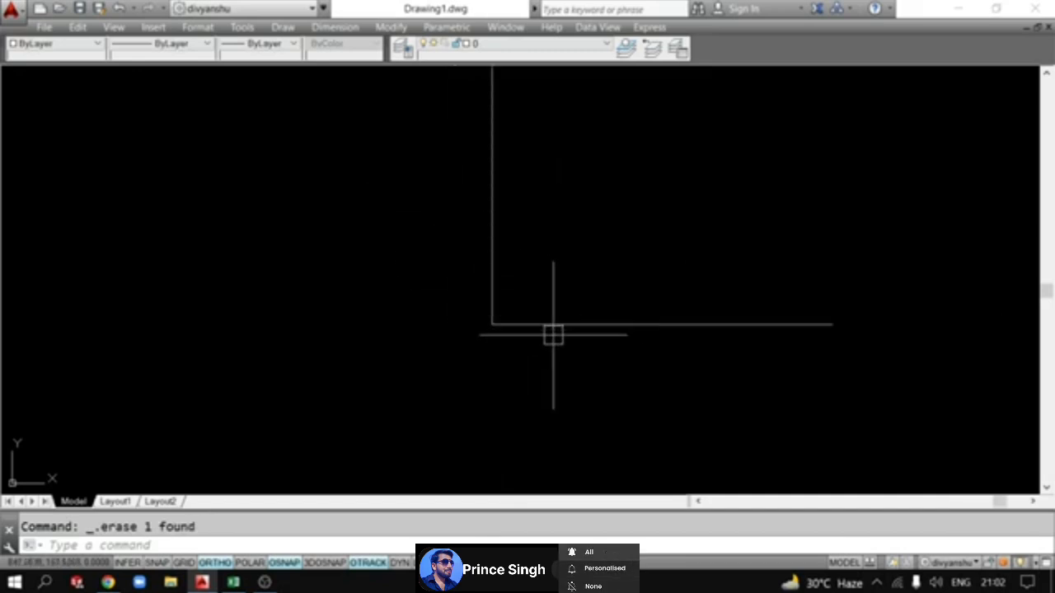
scroll(404, 408, "down", 2)
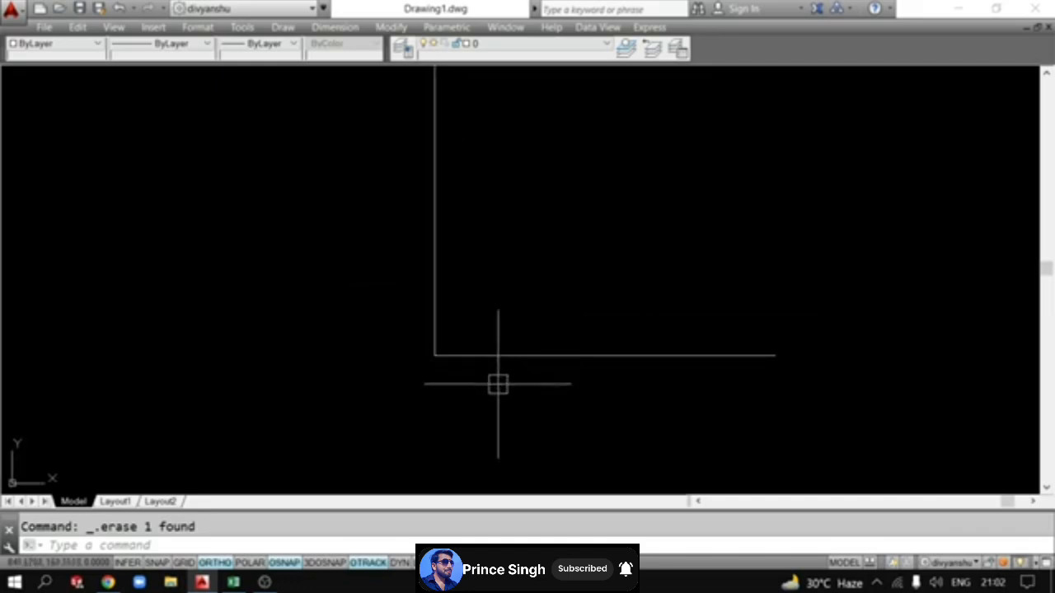
scroll(451, 331, "up", 2)
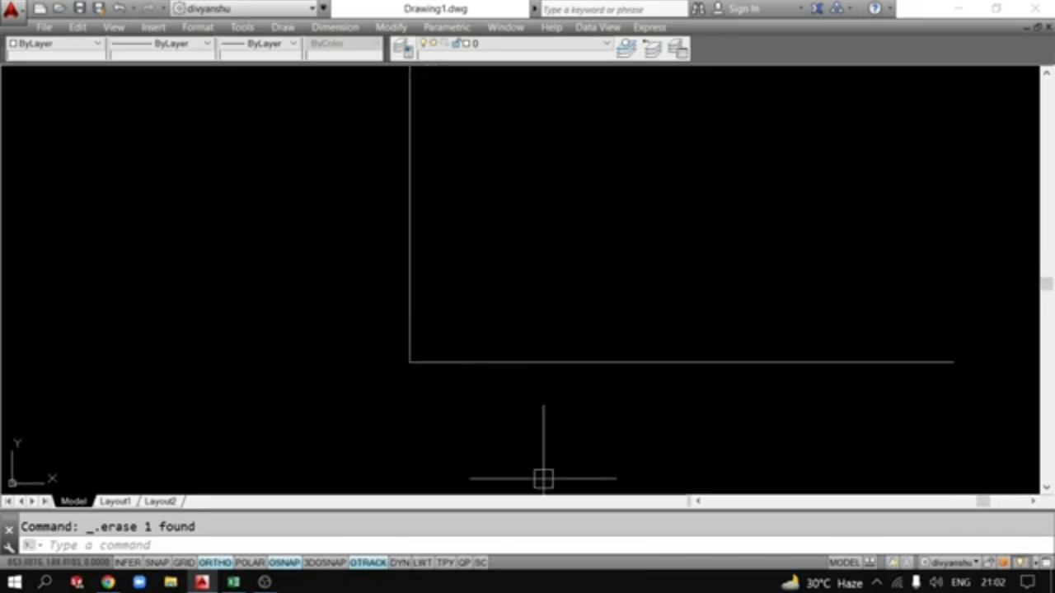
Draw a 20-unit line from the corner along the horizontal line, followed by a 20-unit line straight up.
type("L")
key("Return")
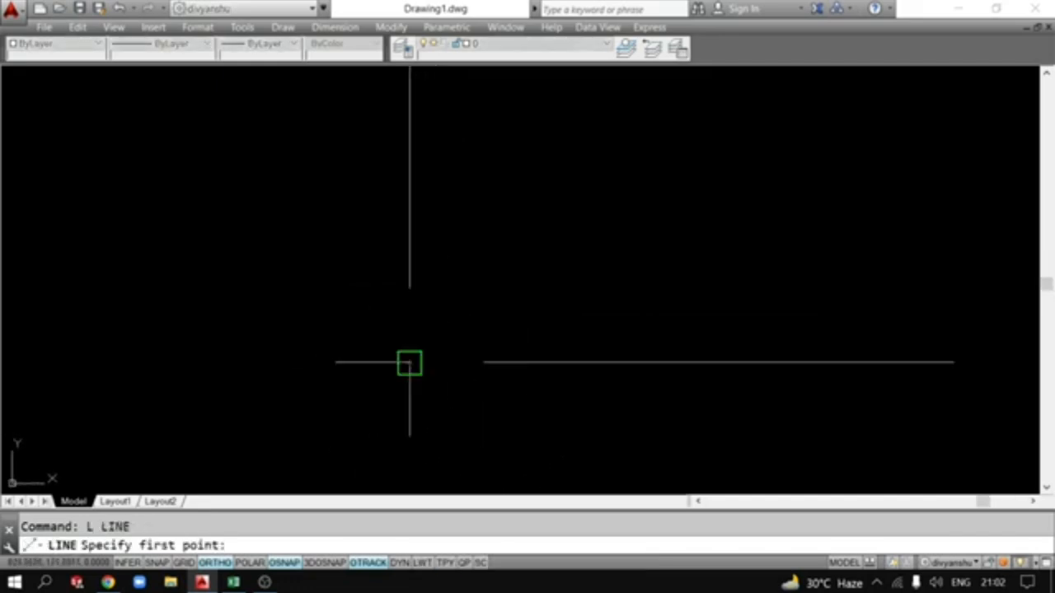
left_click(409, 362)
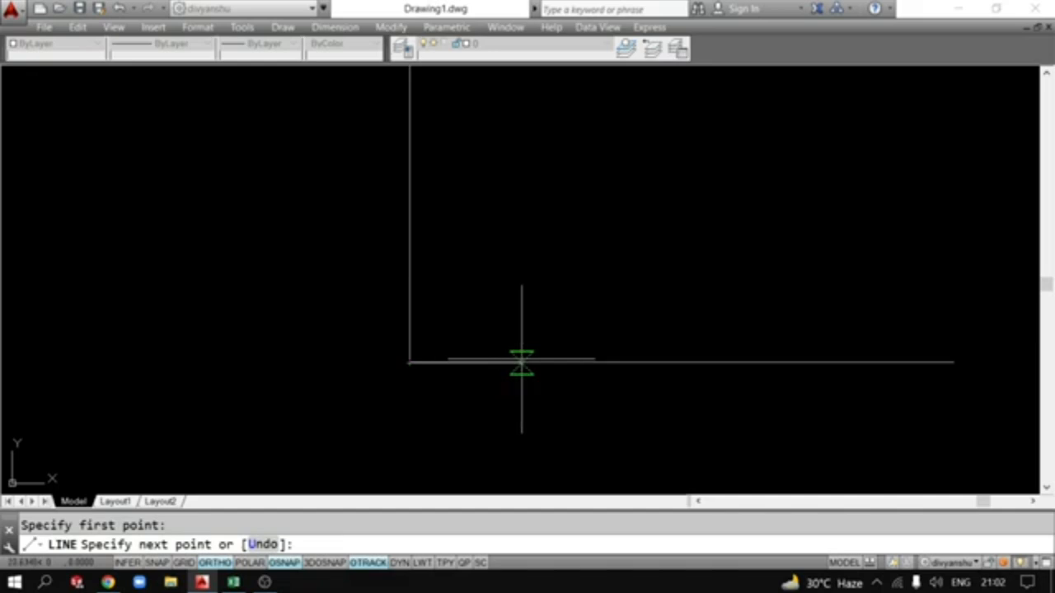
type("20")
key("Return")
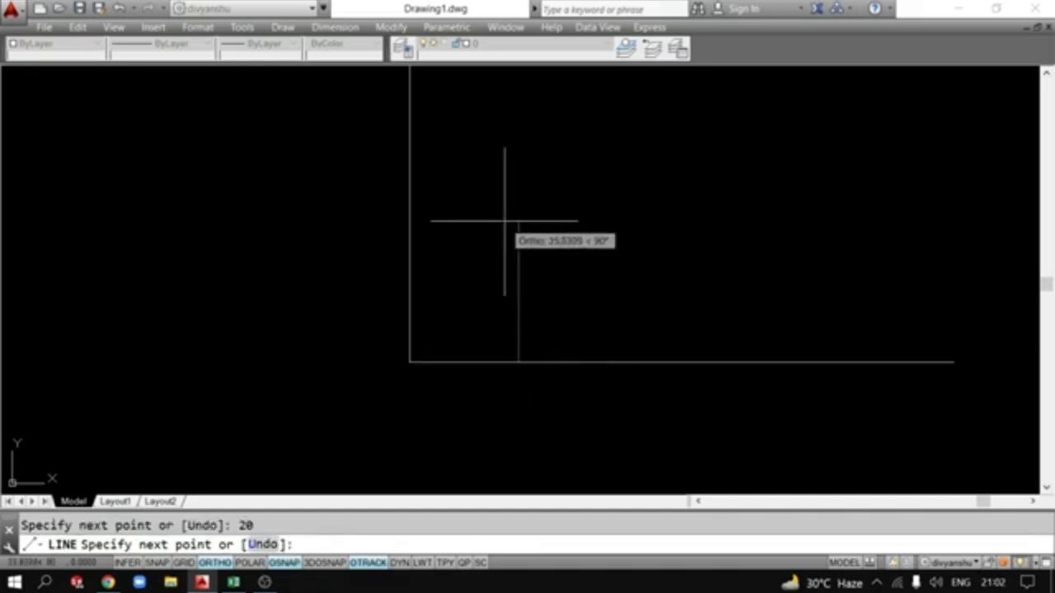
key("Return")
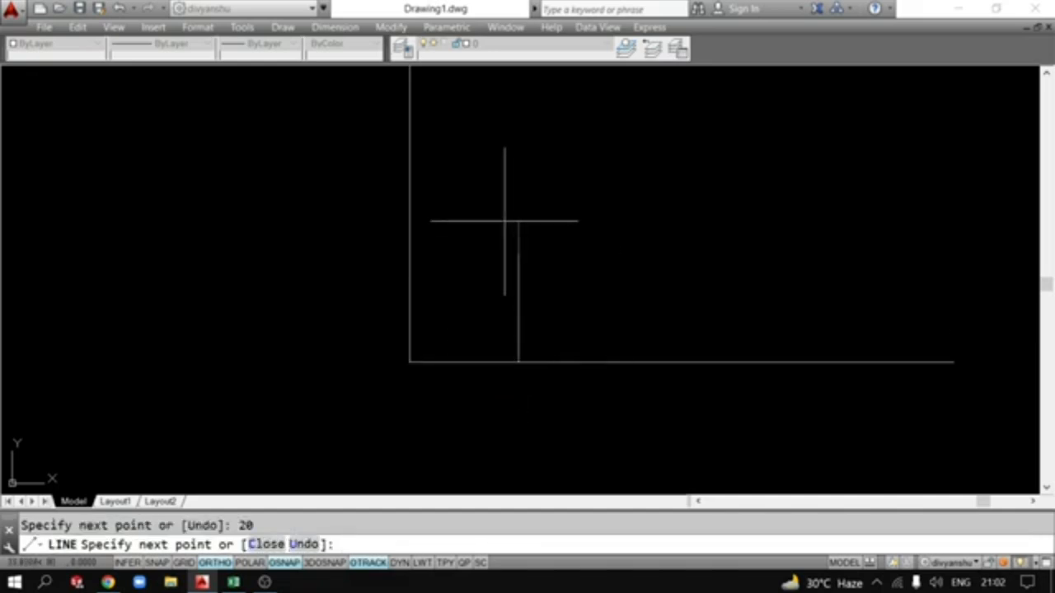
key("Escape")
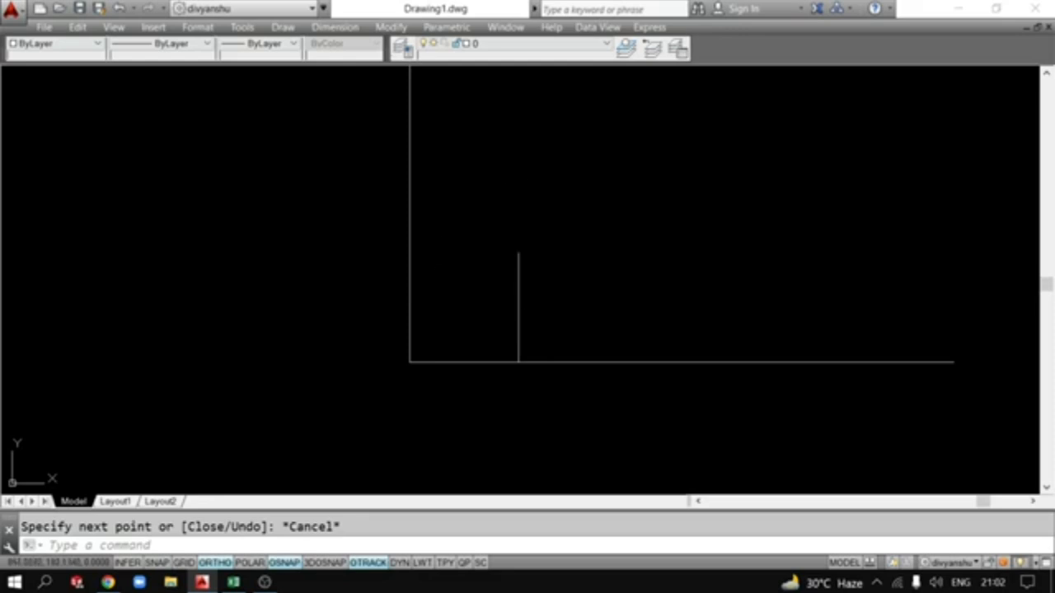
Draw a circle of radius 20 centred on the upper end of the short vertical line.
type("c")
key("Return")
left_click(518, 252)
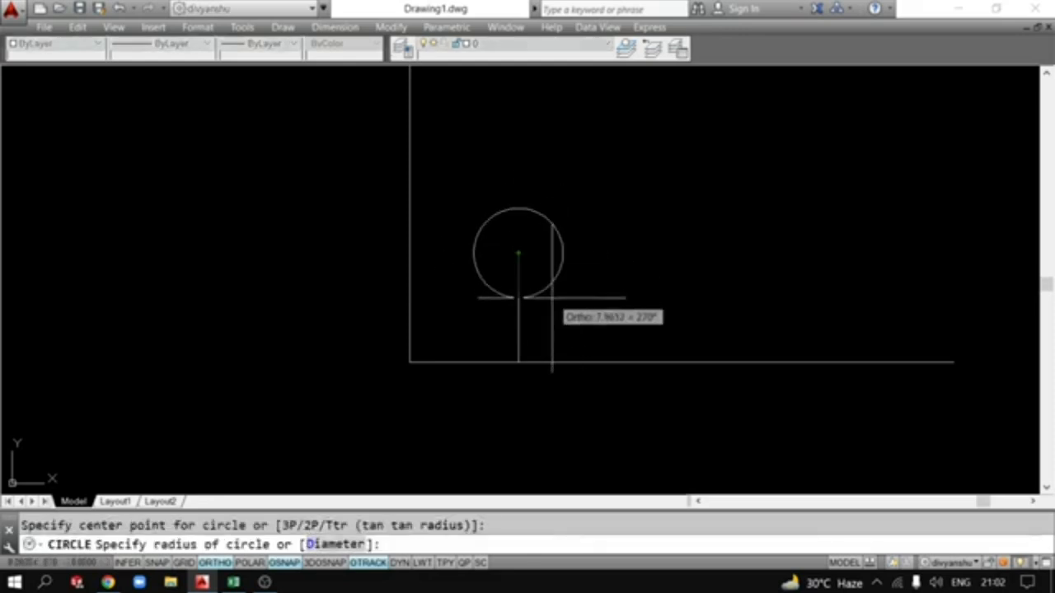
type("20")
key("Return")
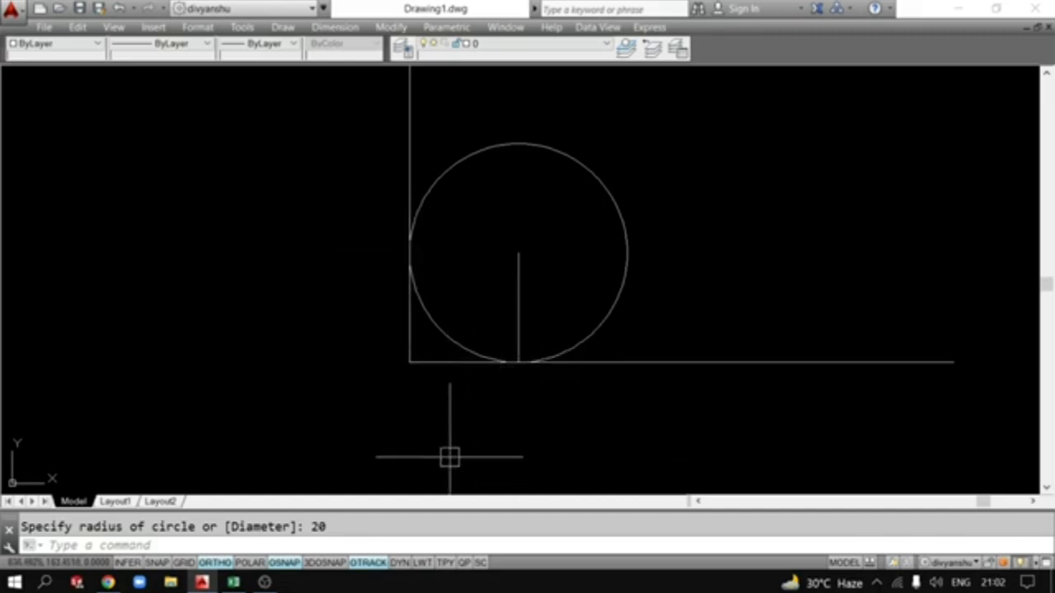
Trim away the outer part of the circle, keeping only the arc at the corner.
type("tr")
key("Return")
key("Return")
left_click(612, 203)
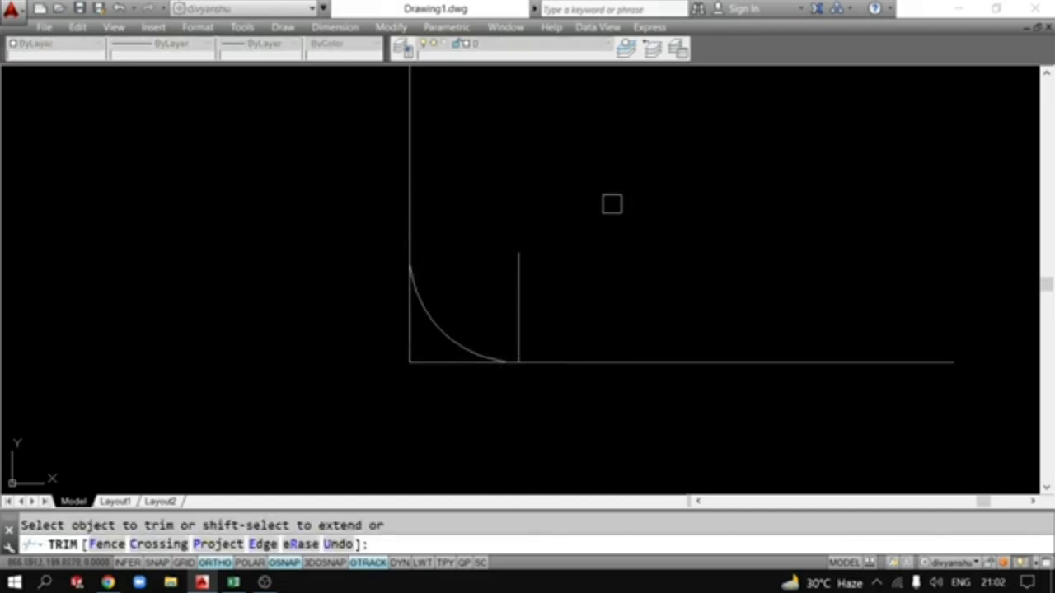
key("Escape")
Erase the two 20-unit construction lines beside the corner arc.
left_click(453, 361)
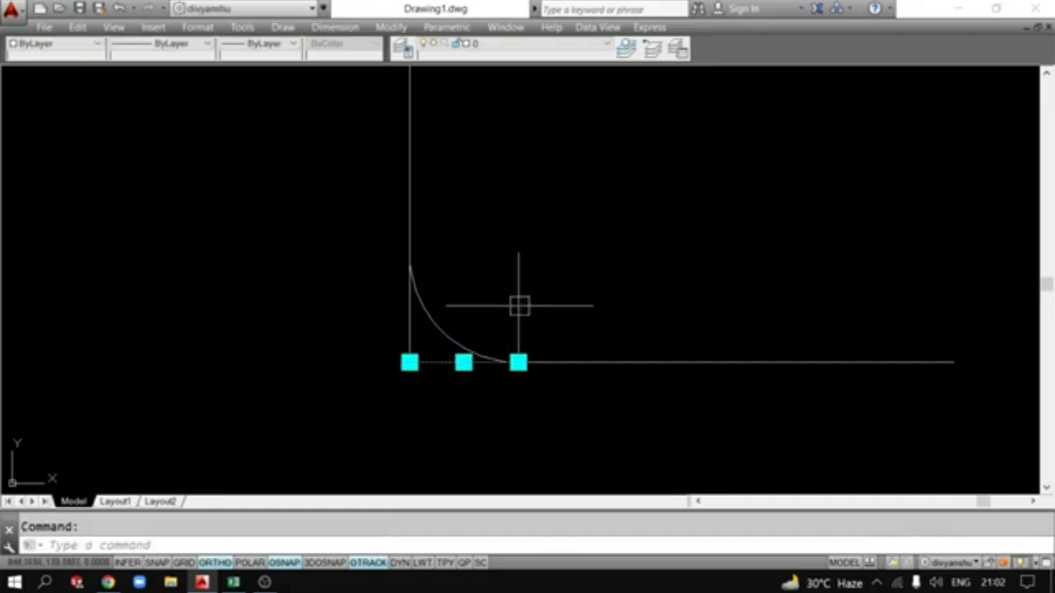
left_click(517, 303)
key("Delete")
Trim the vertical and horizontal line ends outside the arc to leave a rounded corner.
type("t")
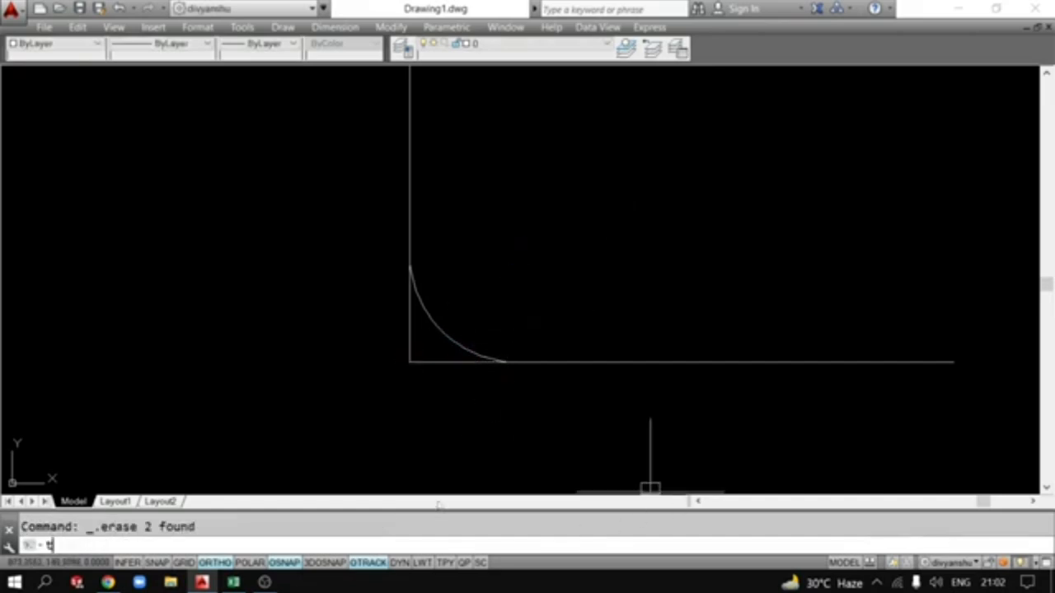
type("r")
key("Return")
key("Escape")
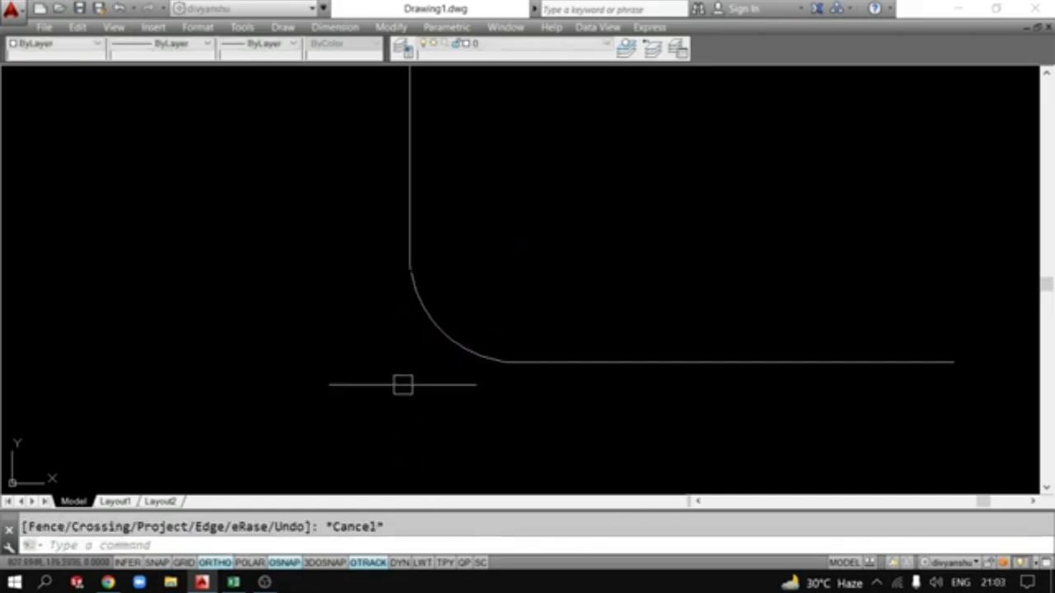
scroll(445, 292, "down", 4)
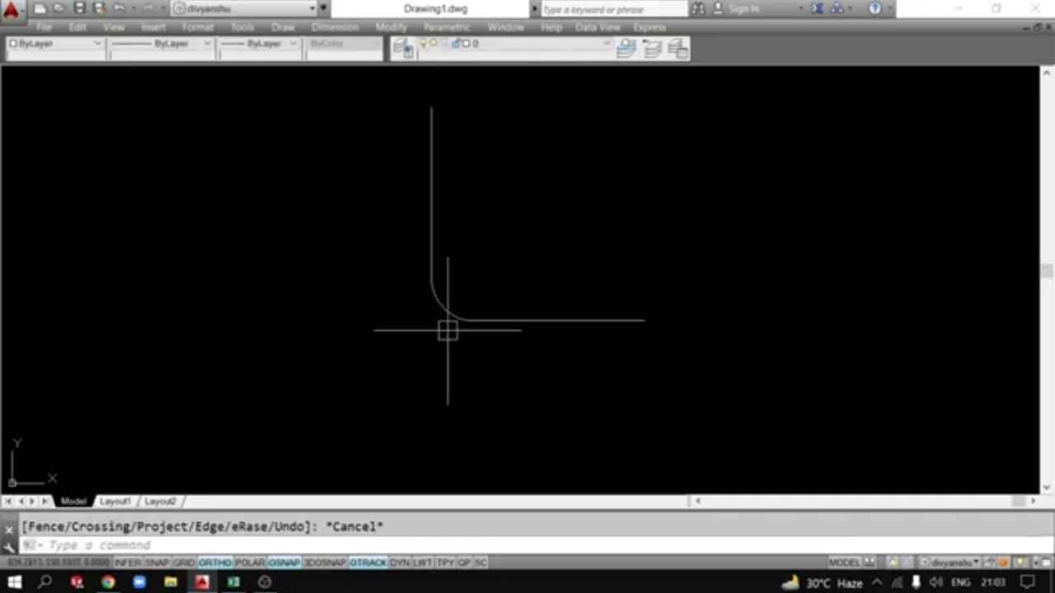
scroll(418, 328, "up", 4)
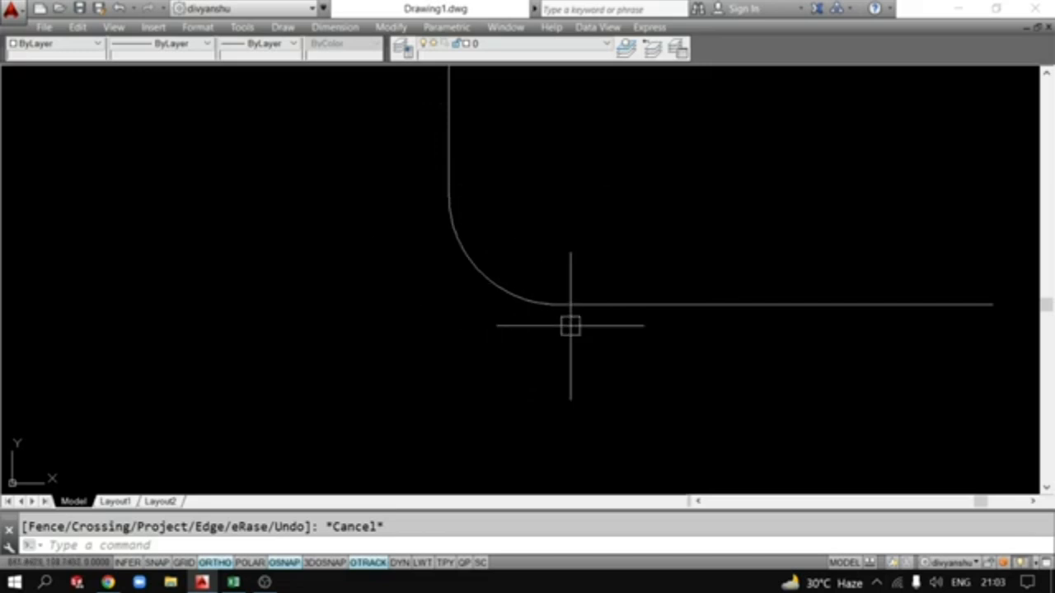
scroll(620, 312, "down", 2)
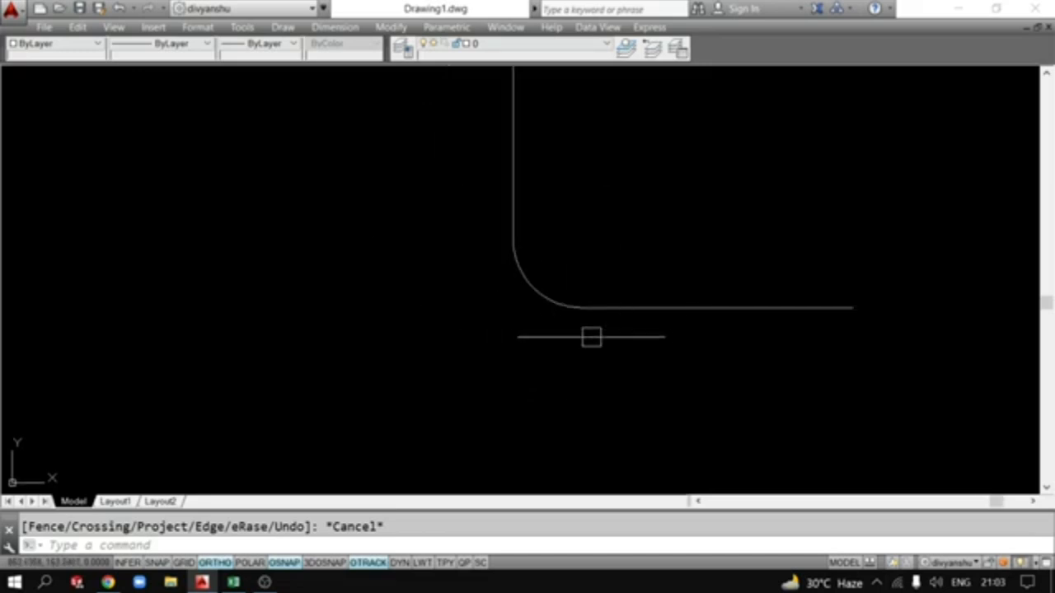
Undo the corner trim, the construction line erasure and the circle trim.
key("ctrl+z")
key("ctrl+z")
key("ctrl+z")
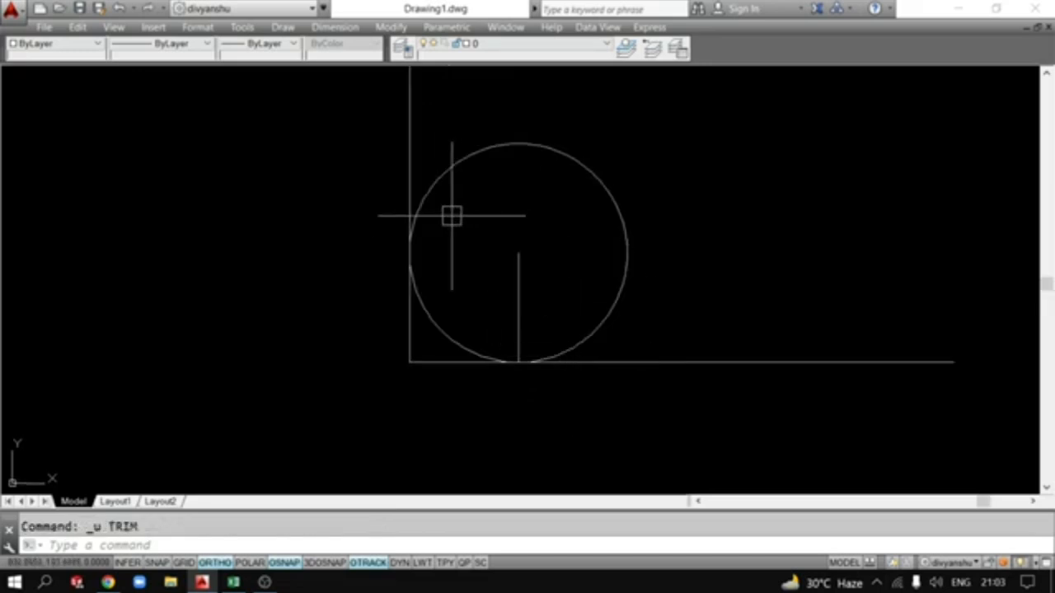
Erase the full circle together with the short vertical construction line inside it.
left_click(631, 334)
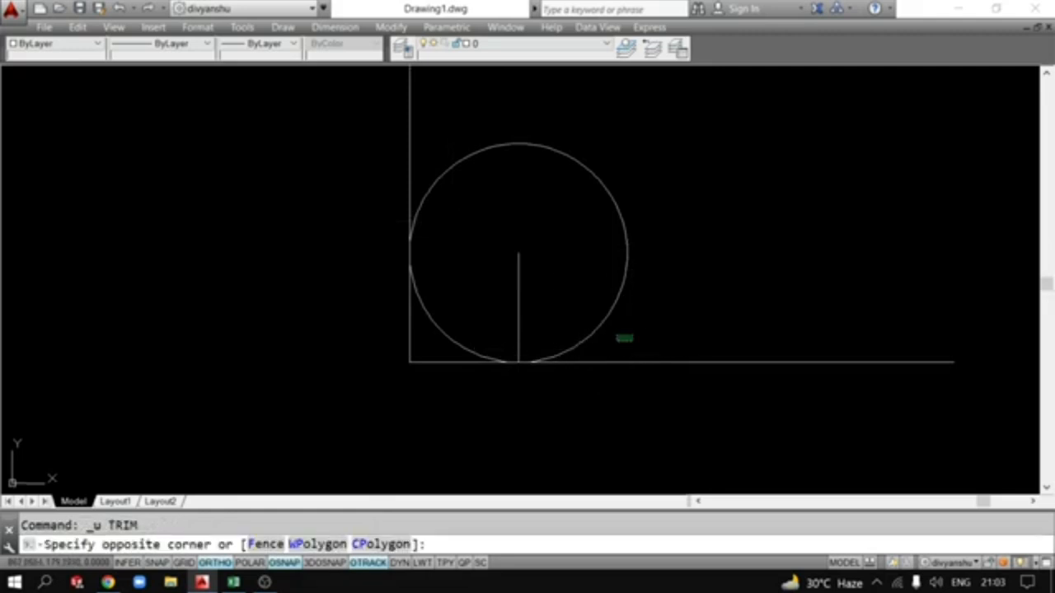
left_click(487, 299)
key("Delete")
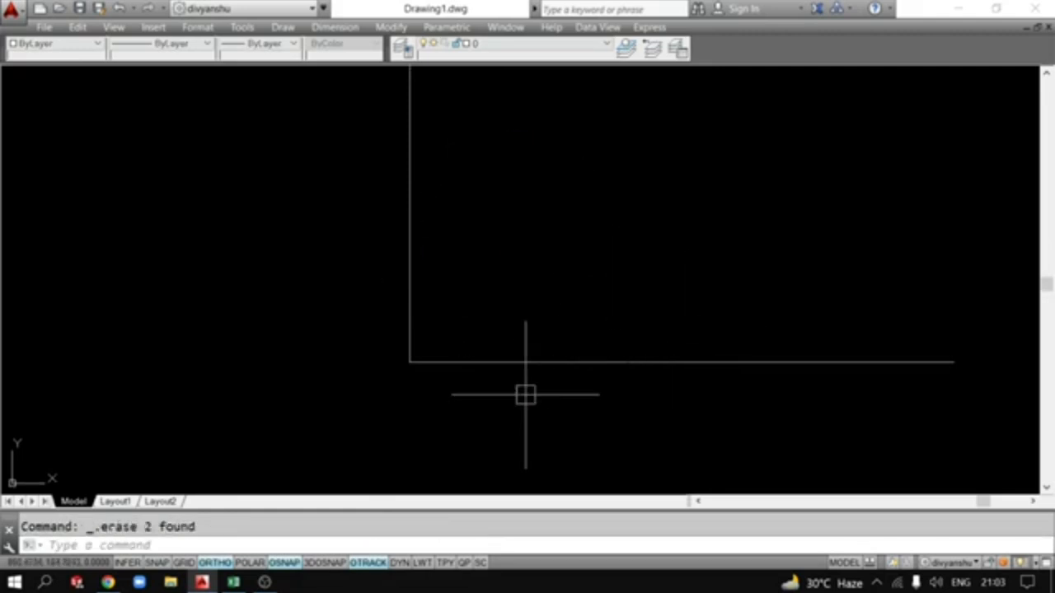
Draw a circle of radius 20 tangent to the vertical and horizontal lines using the tan tan radius option.
type("c")
key("Return")
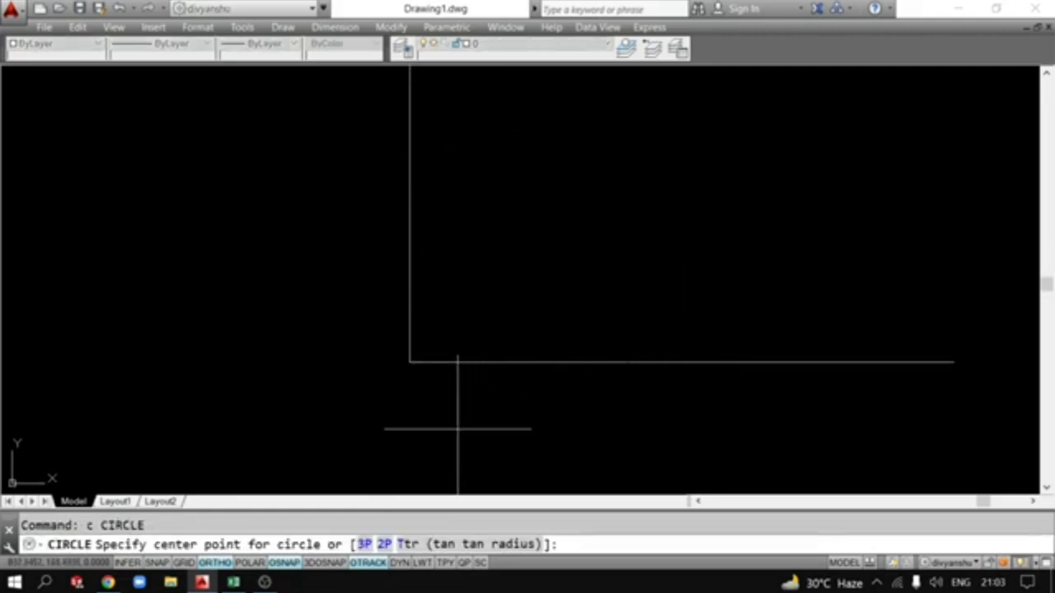
type("t")
key("Return")
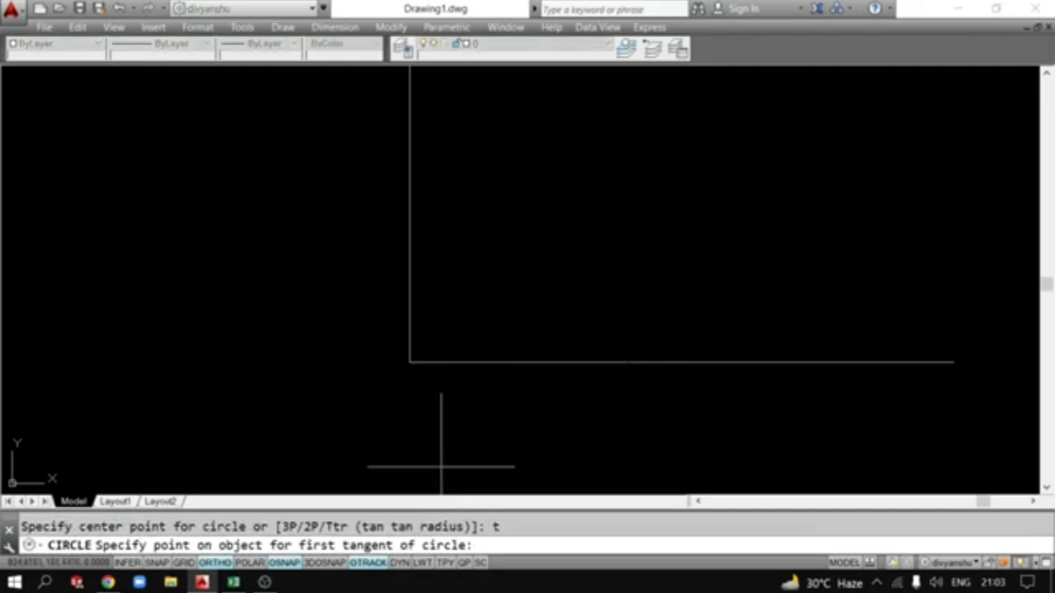
left_click(410, 219)
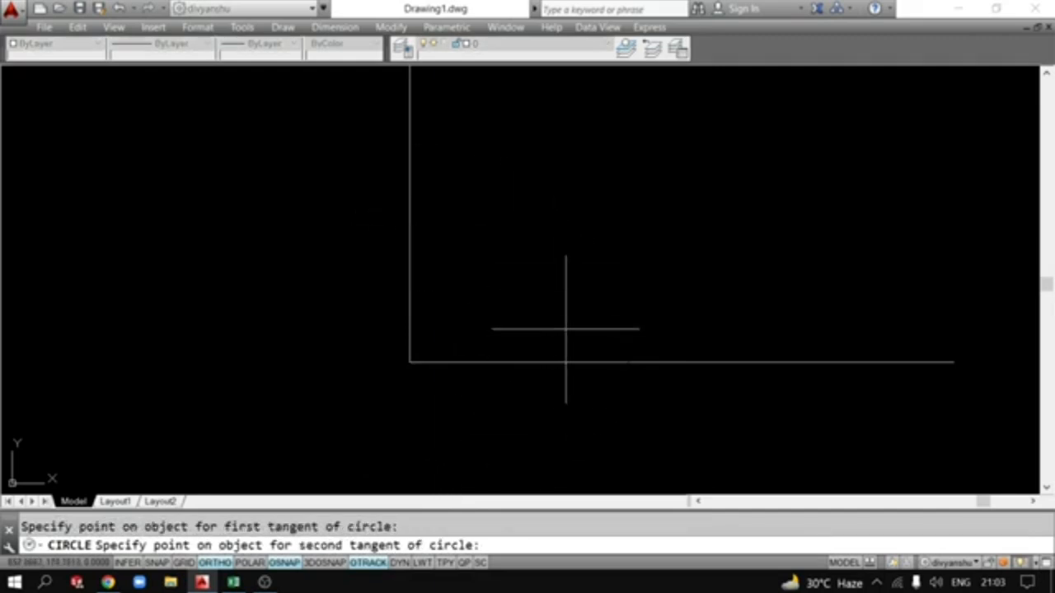
left_click(544, 361)
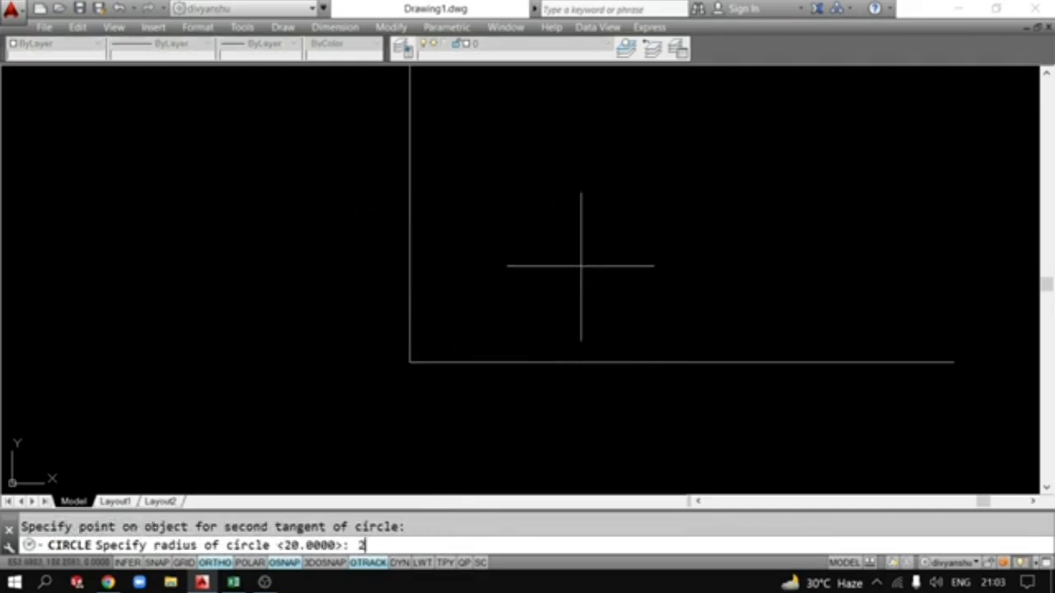
type("20")
key("Return")
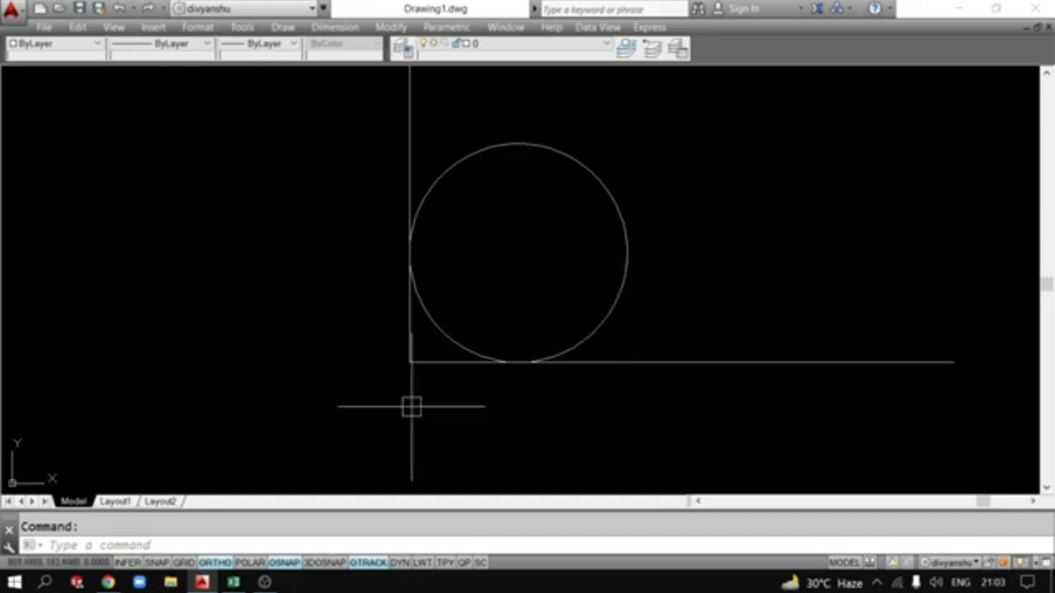
Trim the circle and line ends to leave a rounded corner, and erase the leftover horizontal piece beneath the arc.
type("tr")
key("Return")
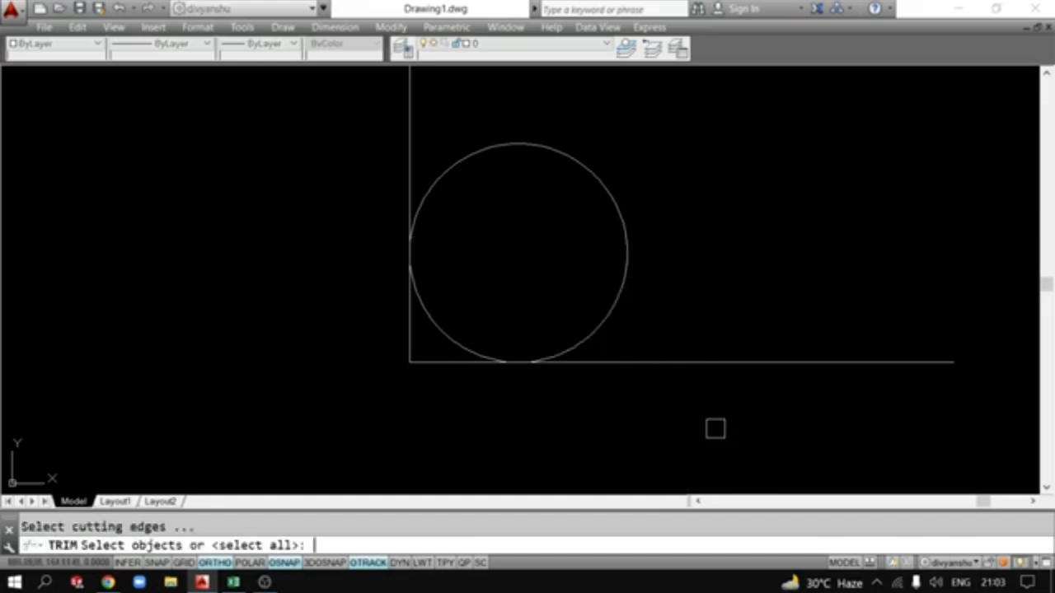
key("Return")
left_click(618, 191)
left_click(438, 400)
left_click(439, 400)
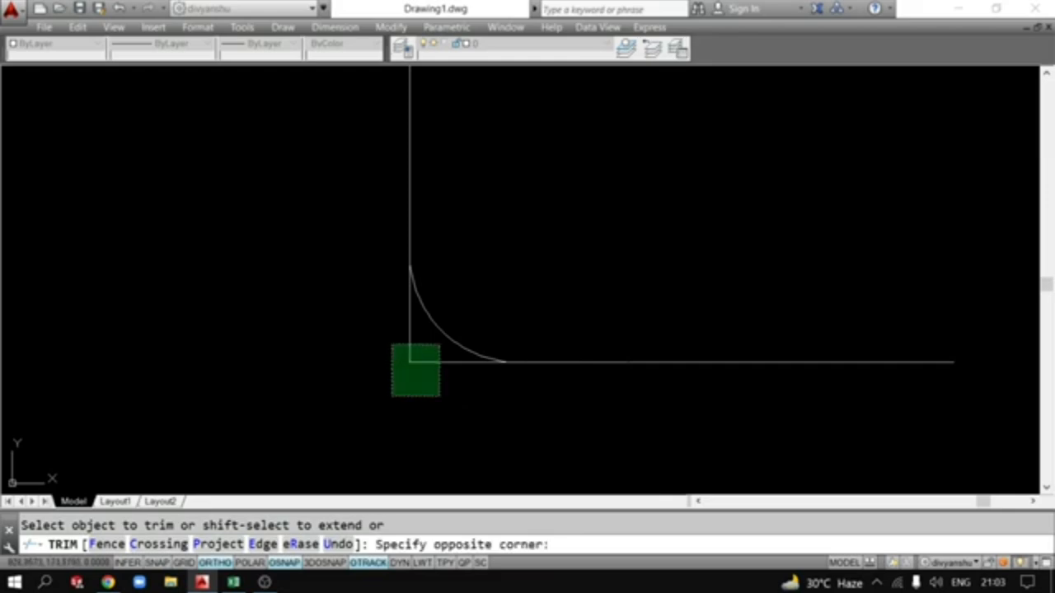
left_click(389, 342)
key("Escape")
left_click(445, 362)
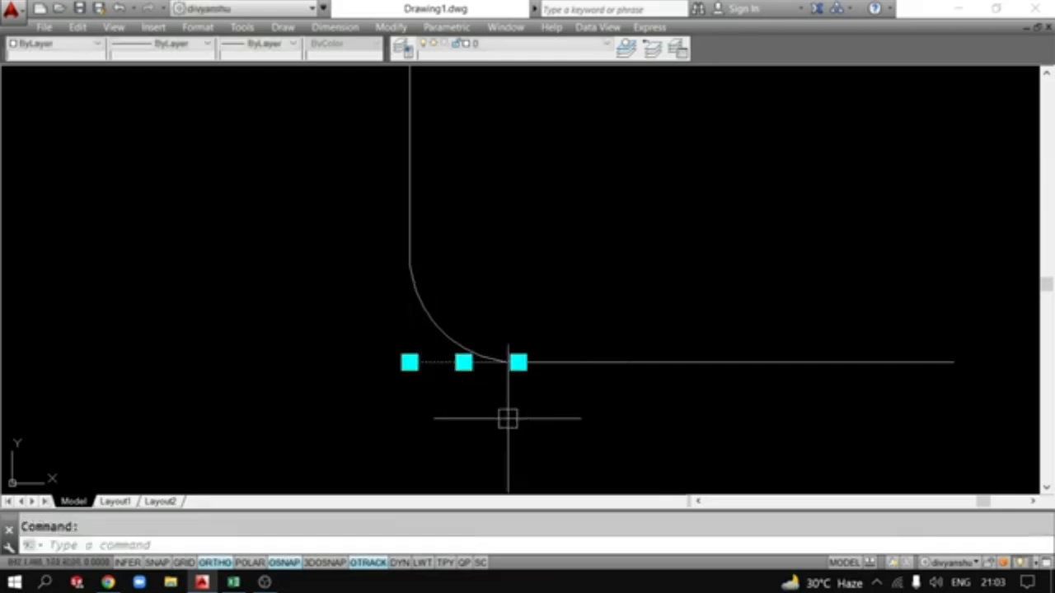
key("Delete")
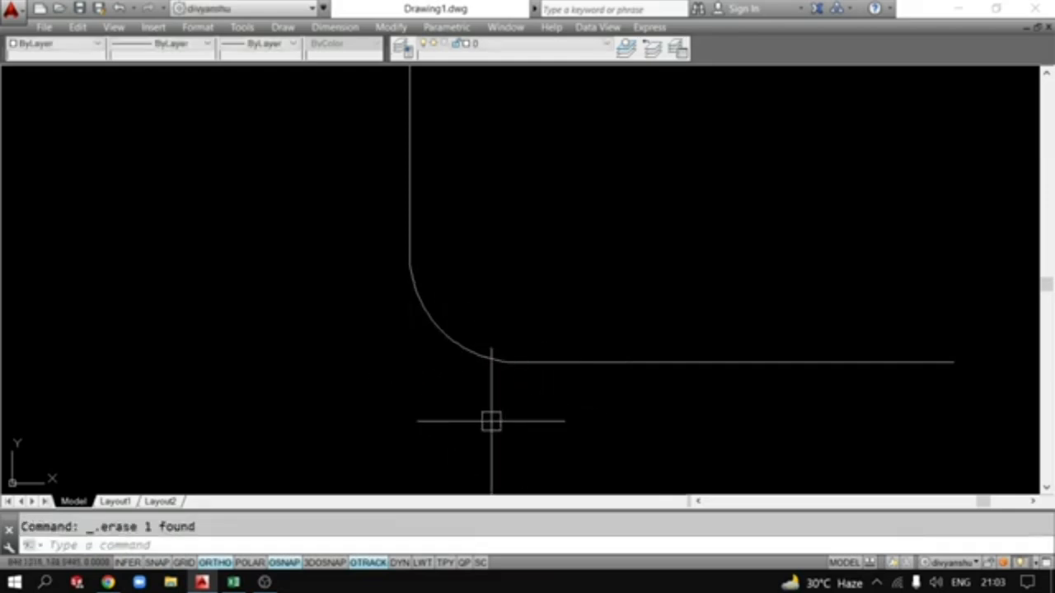
Undo the leftover-piece erasure, the corner trim and the tangent circle to restore the plain sharp corner.
key("ctrl+z")
key("ctrl+z")
key("ctrl+z")
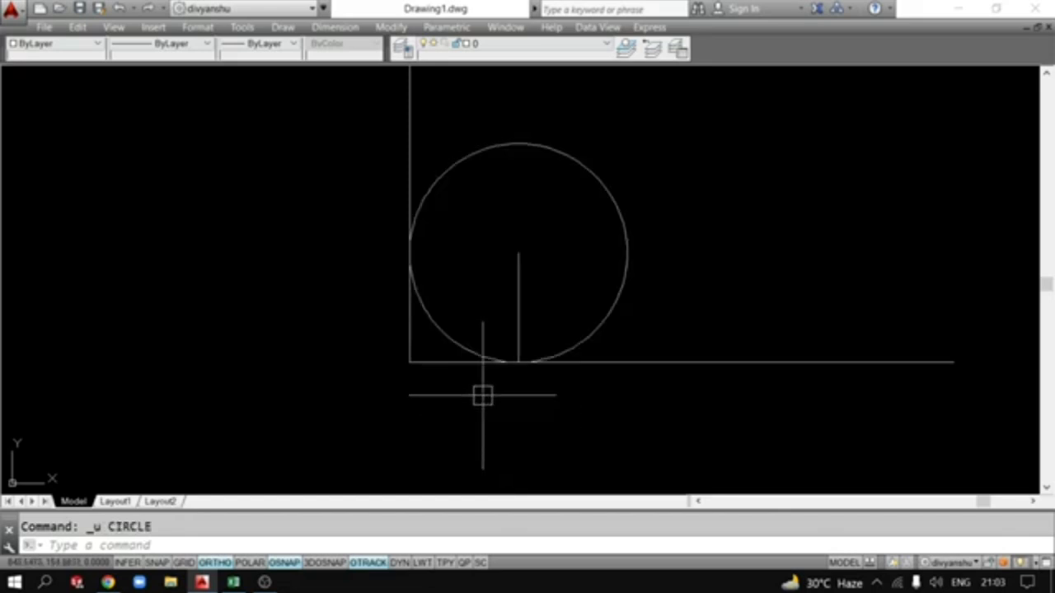
Fillet the corner between the vertical and horizontal lines with a radius of 20.
scroll(543, 382, "down", 4)
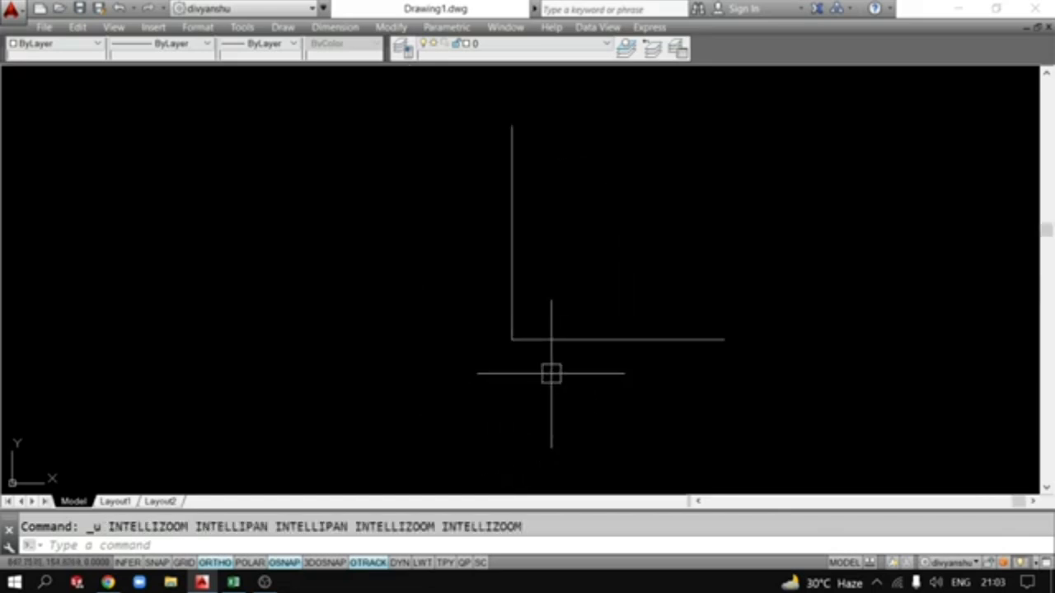
scroll(396, 388, "down", 3)
middle_click_drag(38, 204, 67, 205)
type("f")
key("Return")
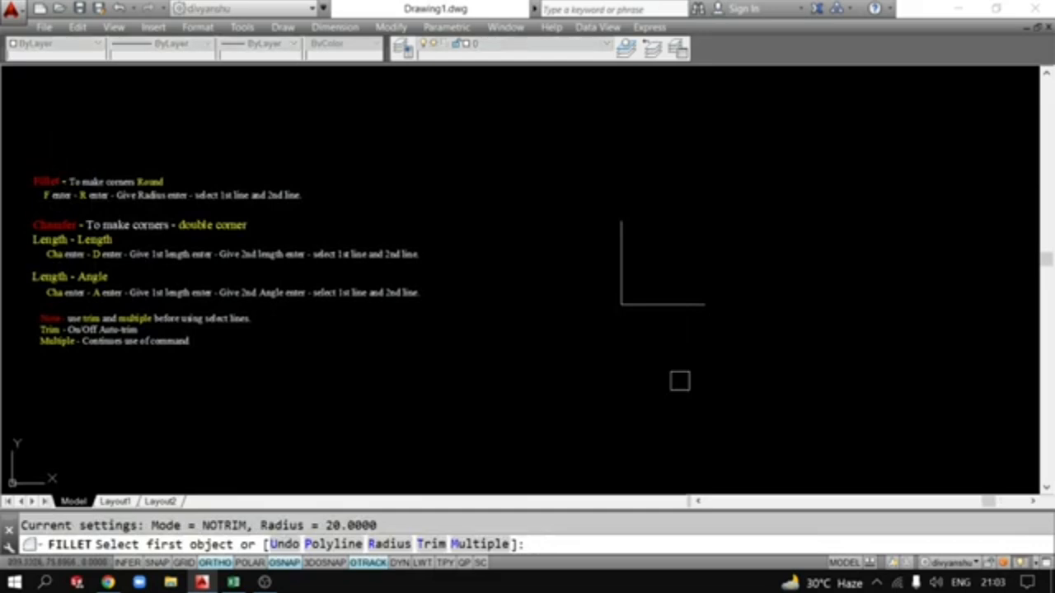
type("r")
key("Return")
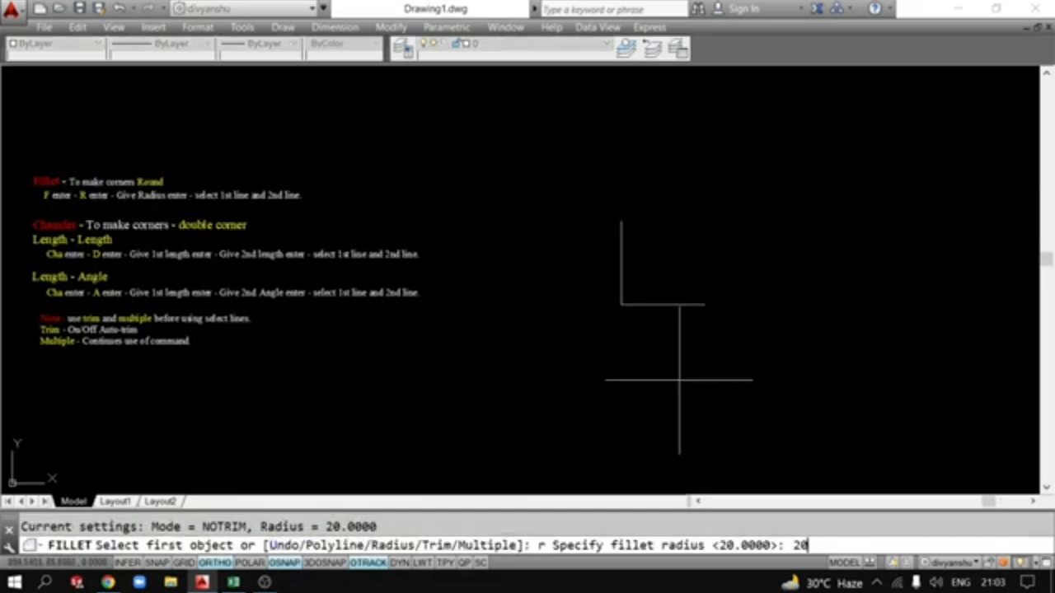
type("20")
key("Return")
left_click(616, 259)
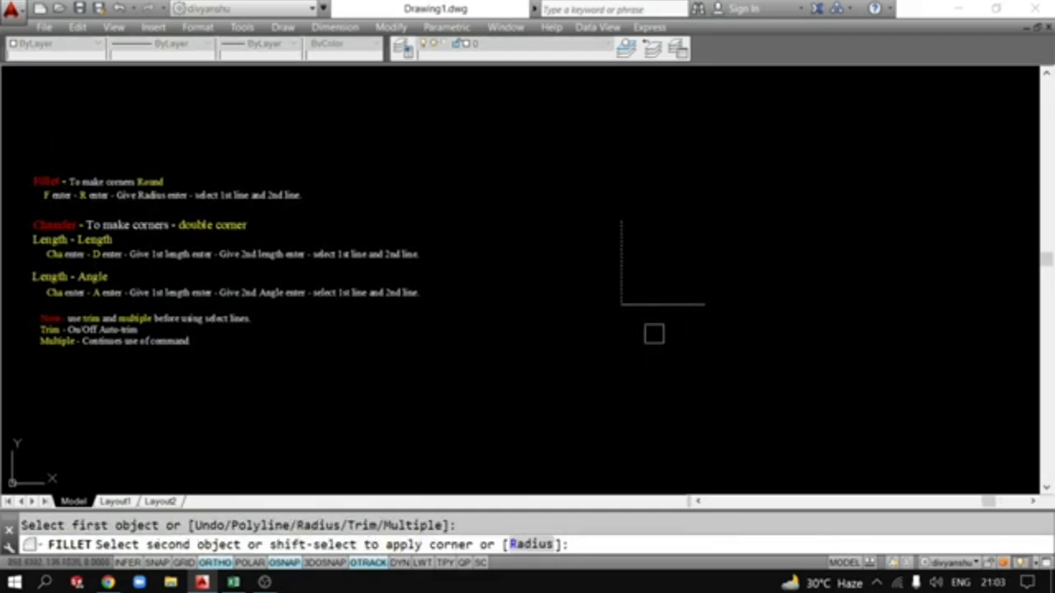
left_click(654, 308)
Examine the filleted corner and the written notes on the Trim and Multiple options.
scroll(631, 320, "up", 3)
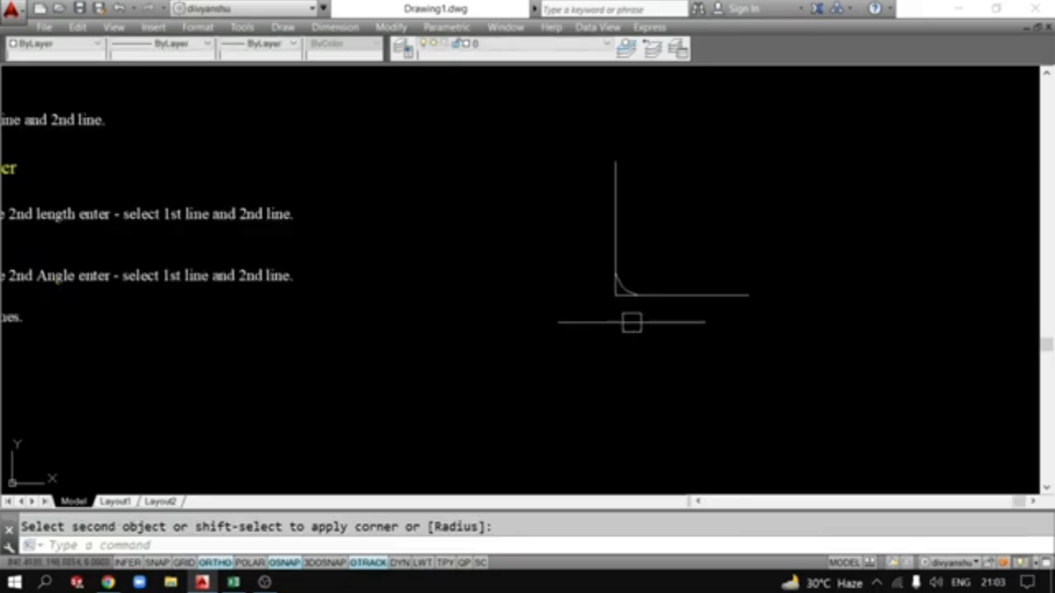
scroll(632, 321, "down", 3)
scroll(624, 305, "up", 6)
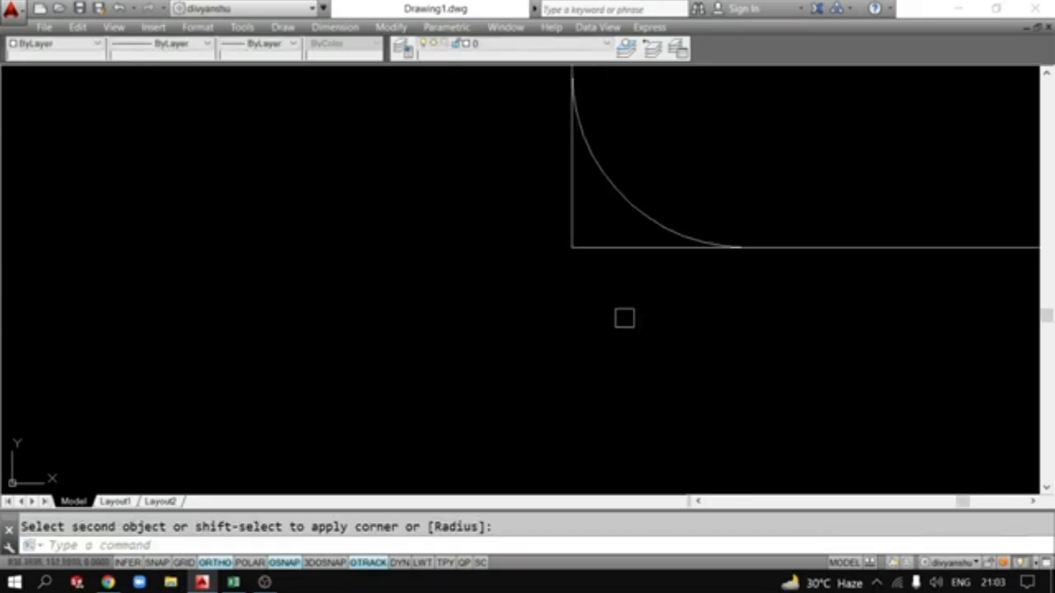
scroll(587, 224, "down", 10)
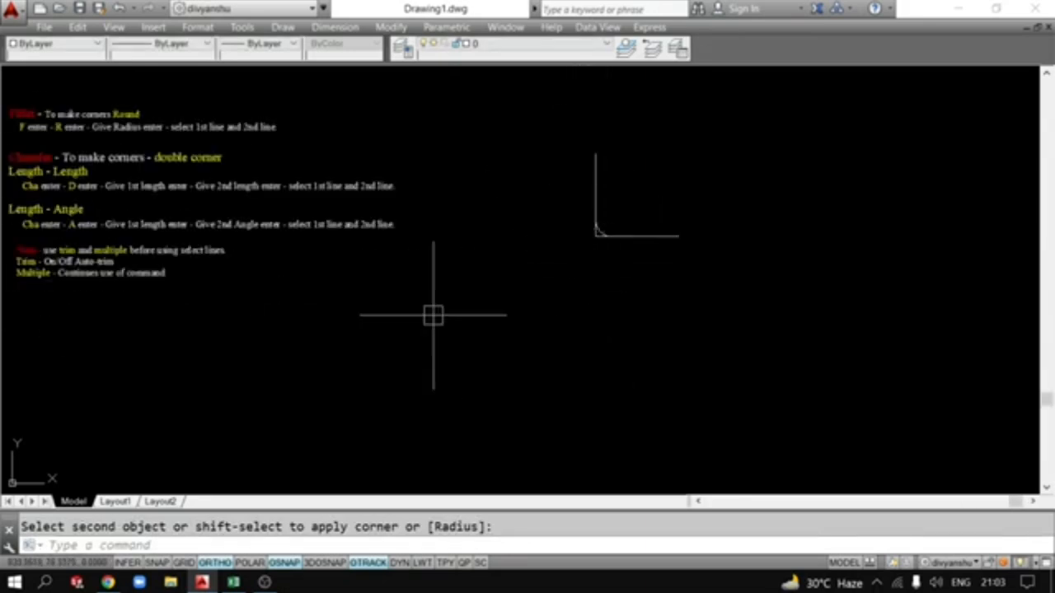
middle_click_drag(434, 317, 707, 348)
scroll(271, 236, "up", 6)
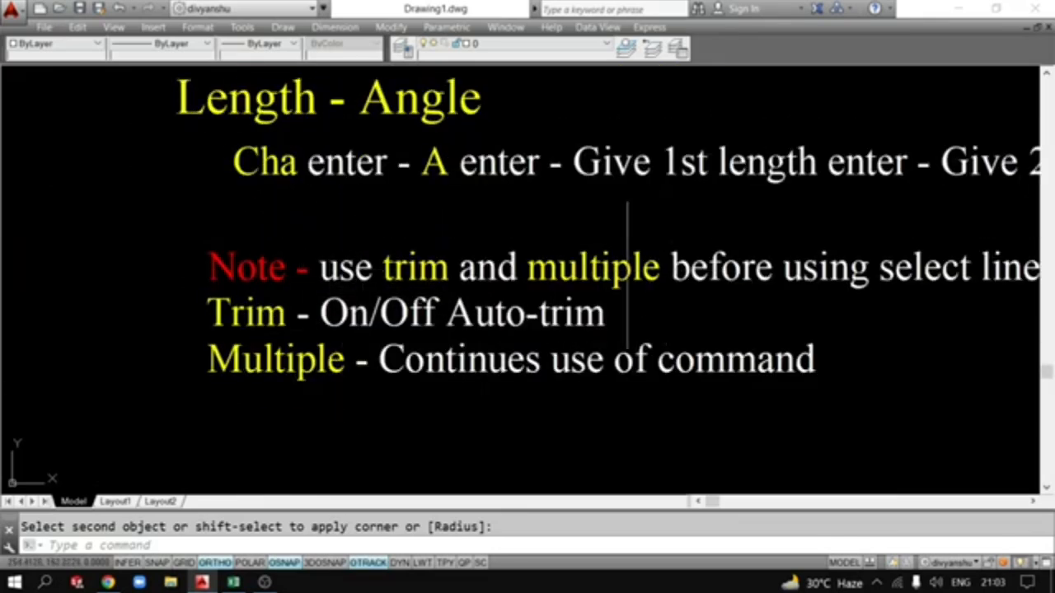
middle_click_drag(714, 302, 616, 317)
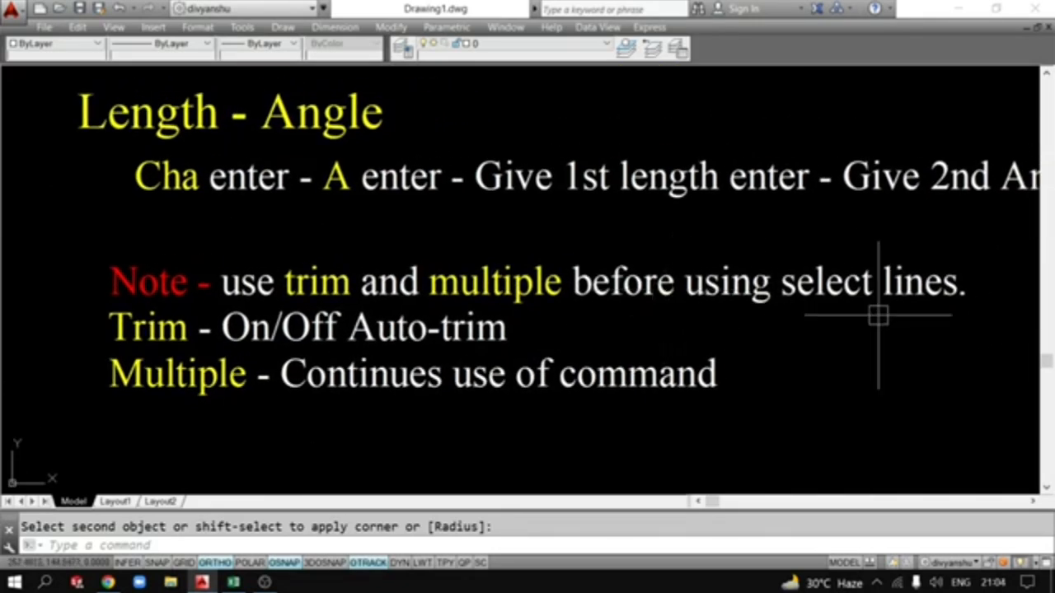
middle_click_drag(887, 326, 835, 331)
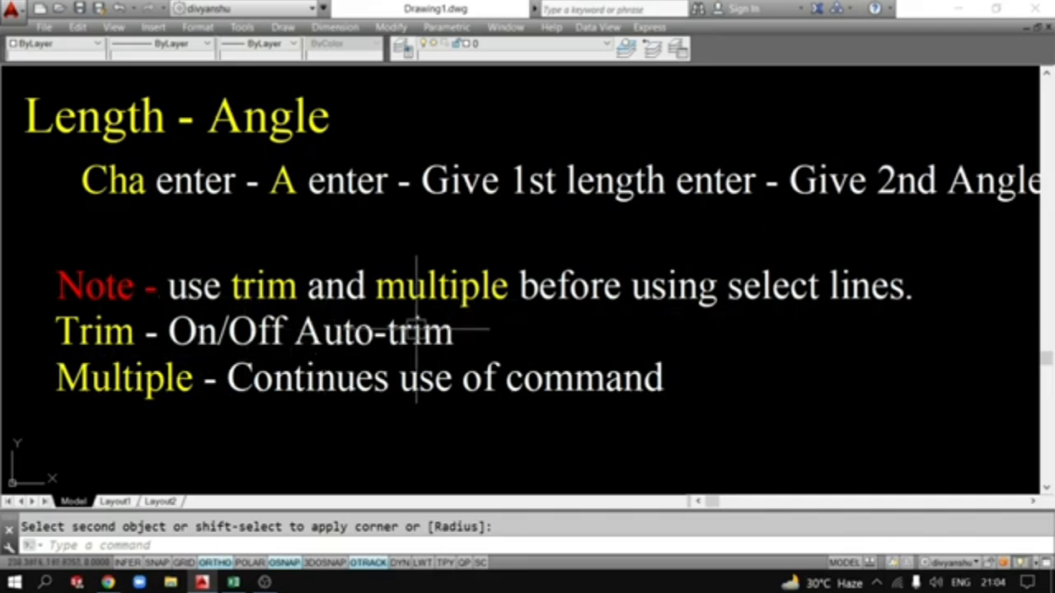
scroll(417, 329, "down", 8)
scroll(796, 315, "up", 8)
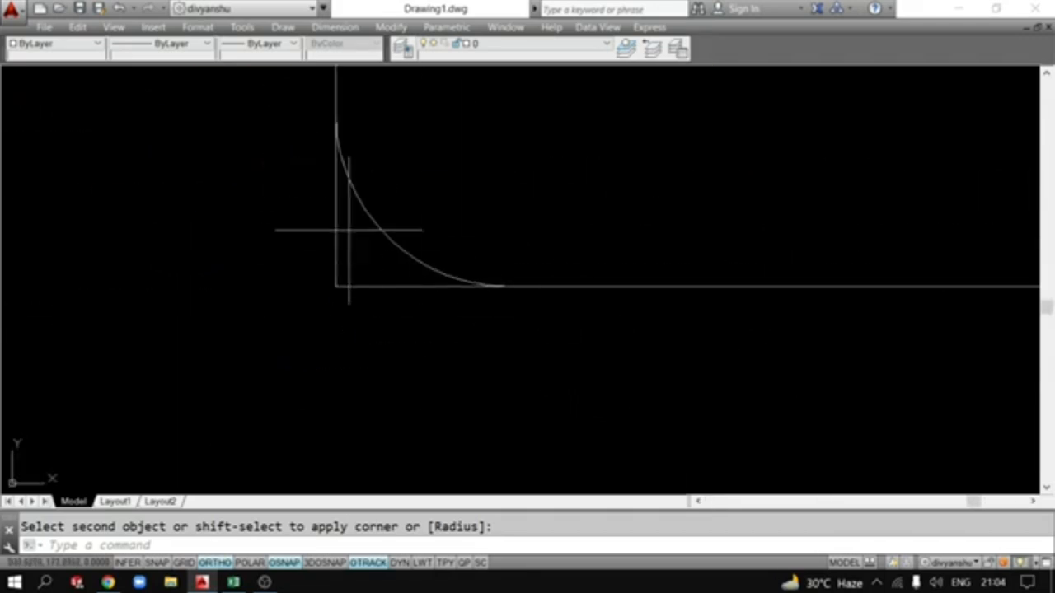
scroll(356, 277, "down", 6)
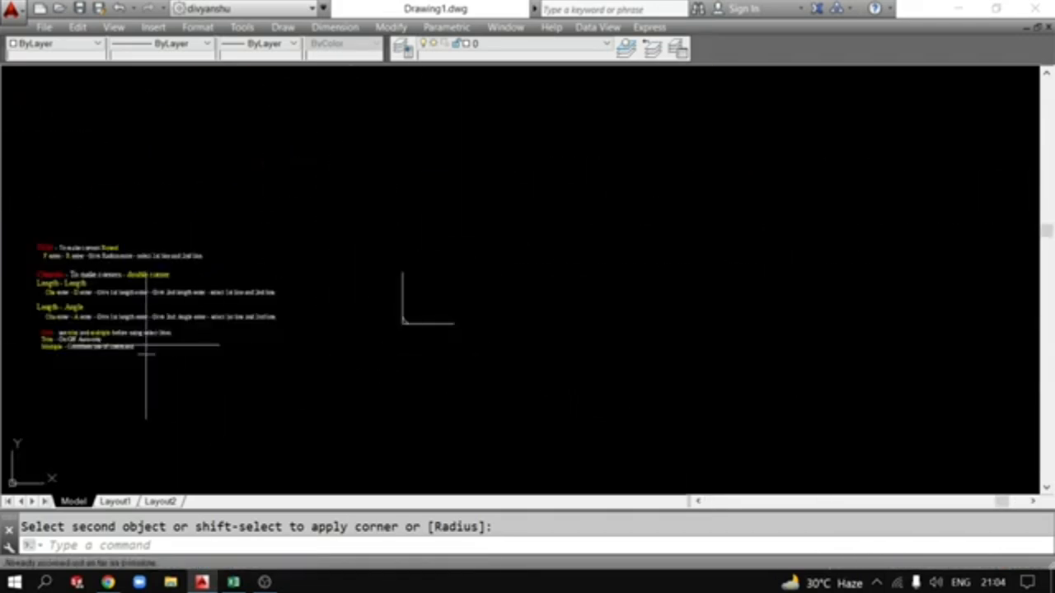
scroll(146, 354, "up", 8)
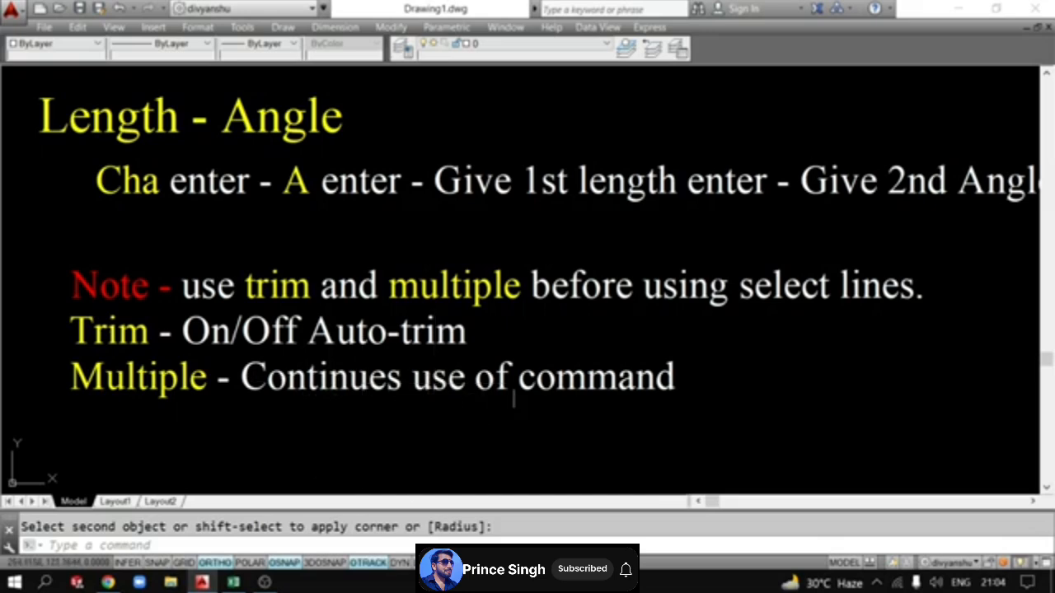
scroll(612, 371, "down", 6)
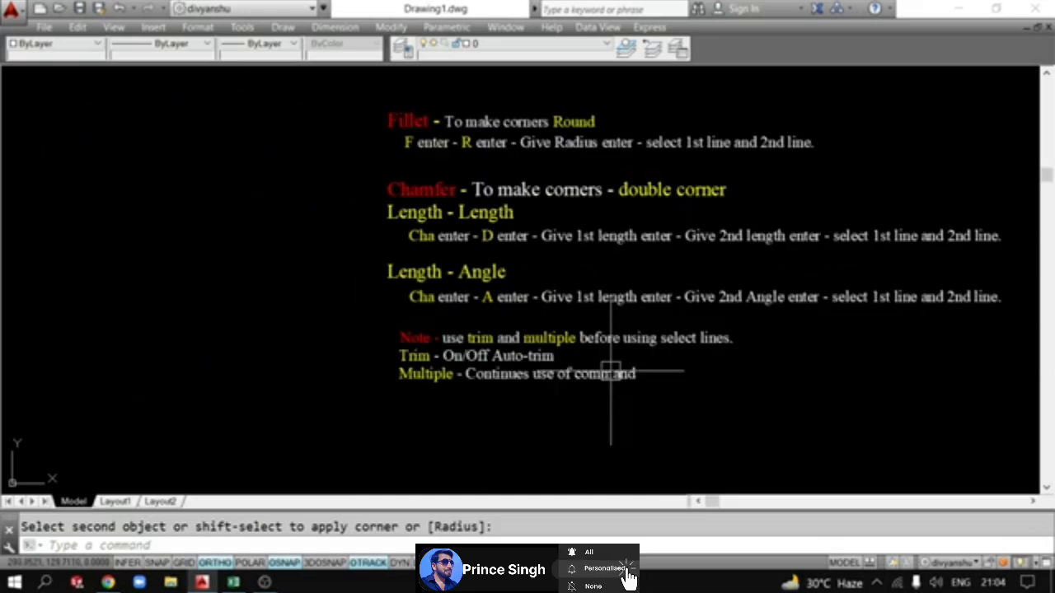
Undo the radius-20 fillet at the corner of the two lines.
middle_click_drag(885, 365, 379, 403)
scroll(522, 415, "up", 4)
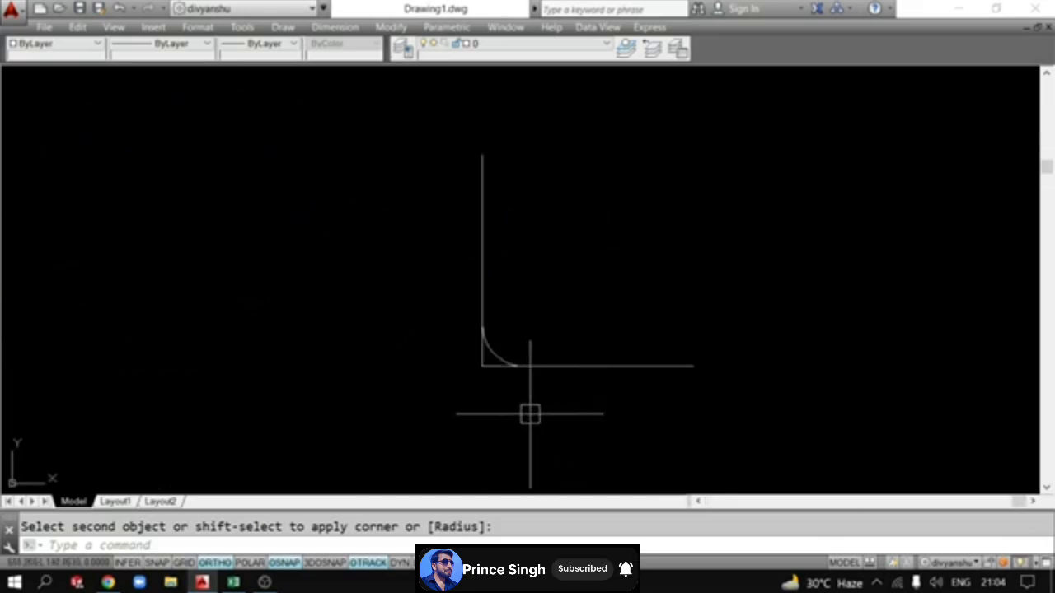
key("ctrl+z")
key("ctrl+z")
key("ctrl+z")
key("ctrl+z")
key("ctrl+z")
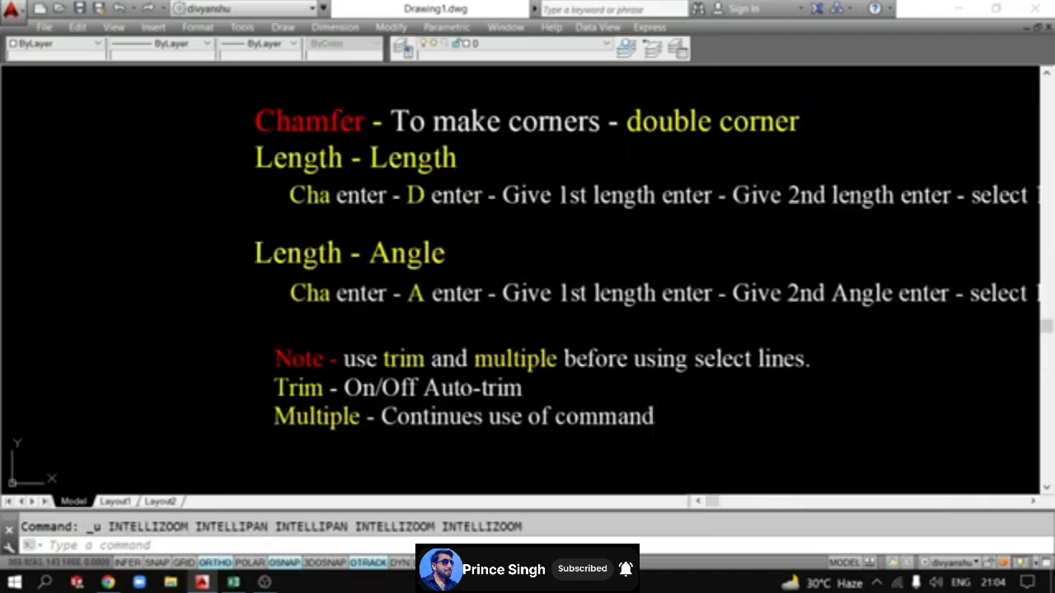
key("ctrl+z")
key("ctrl+z")
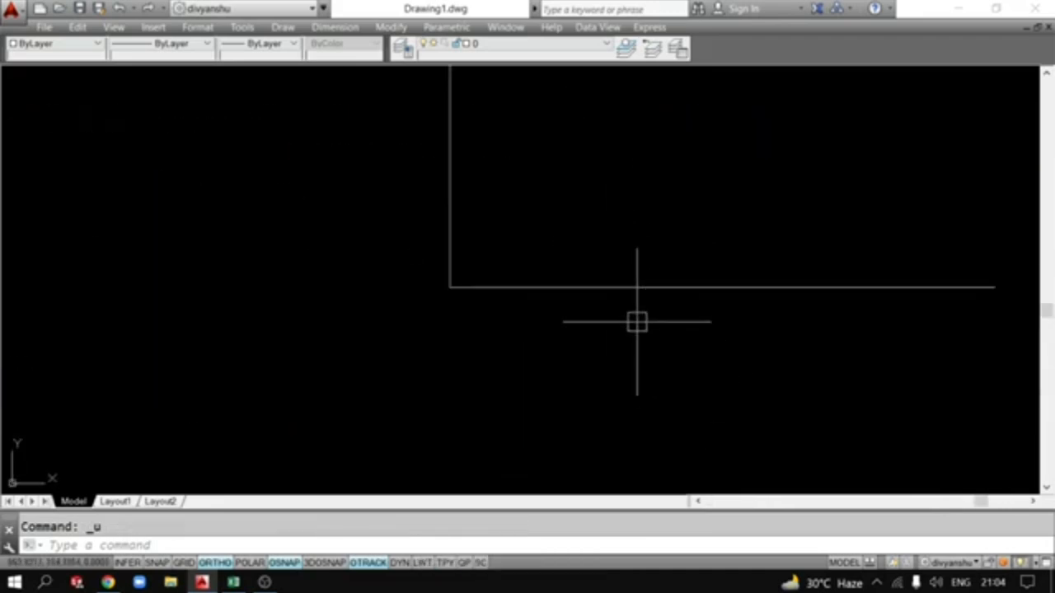
Fillet the corner between the horizontal and vertical lines with a radius of 30, keeping No Trim mode.
middle_click_drag(513, 403, 487, 452)
type("f")
key("Return")
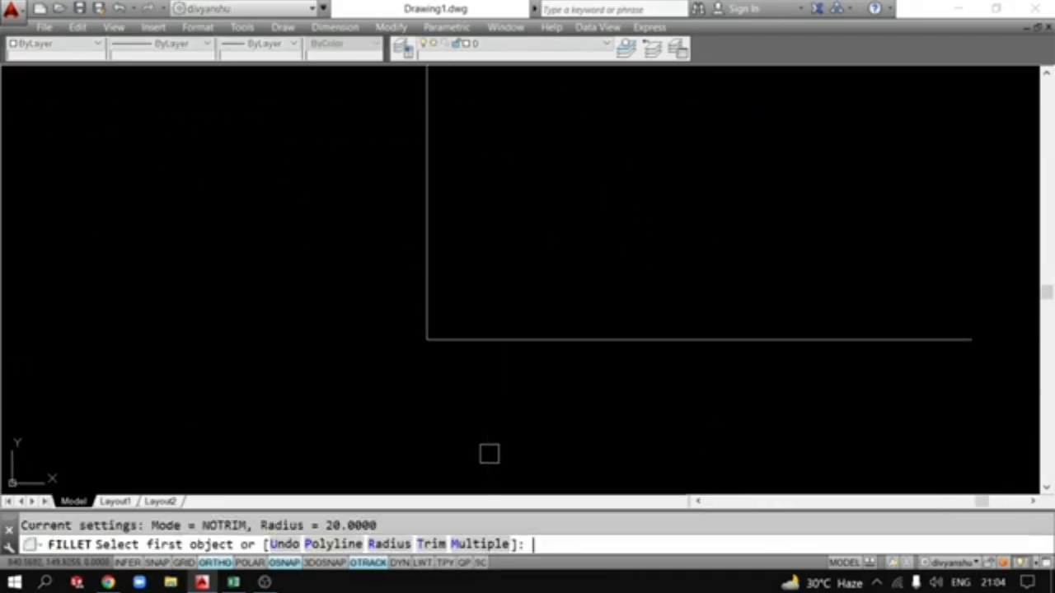
type("r")
key("Return")
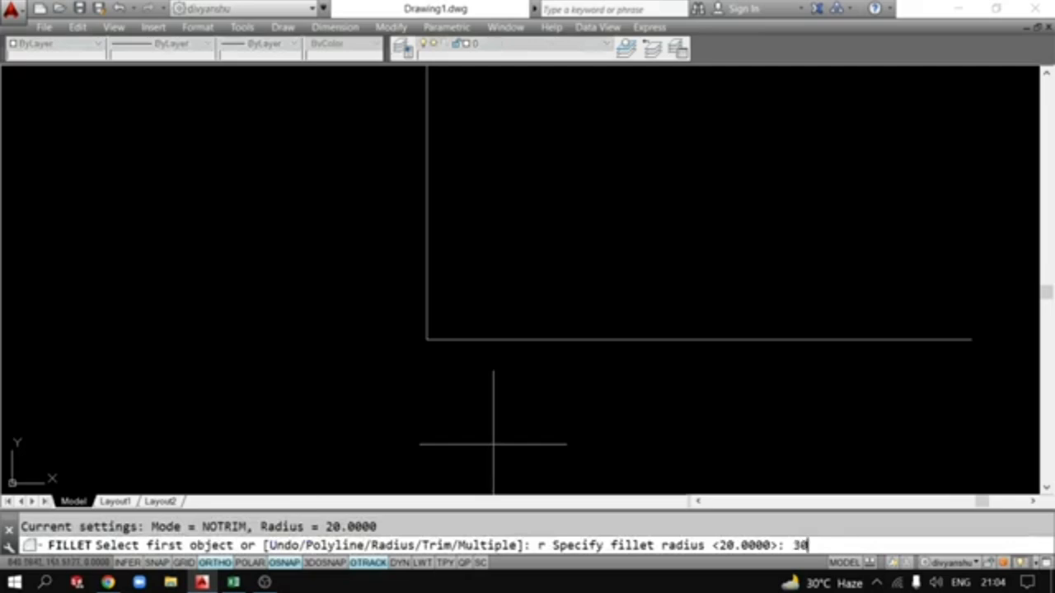
type("30")
key("Return")
left_click(468, 341)
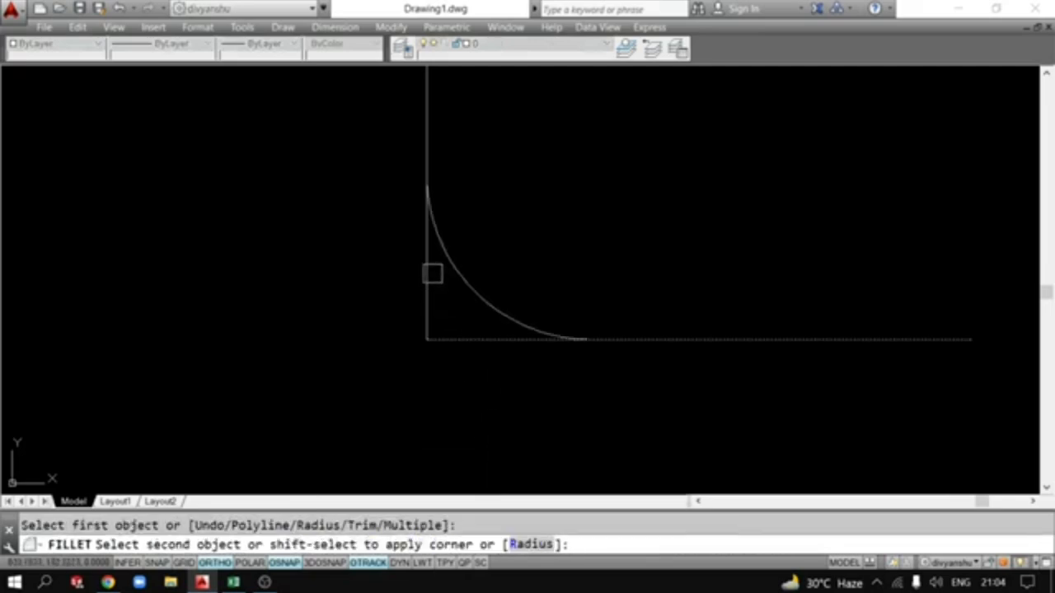
left_click(427, 273)
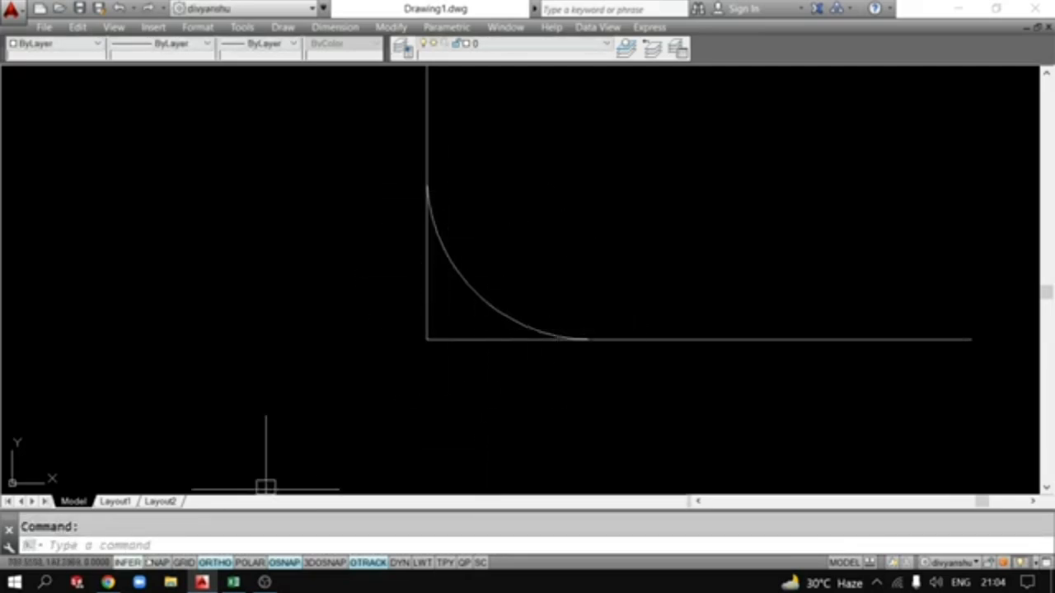
Draw a horizontal line 100 units long to the right from the upper end of the vertical line.
scroll(497, 371, "down", 4)
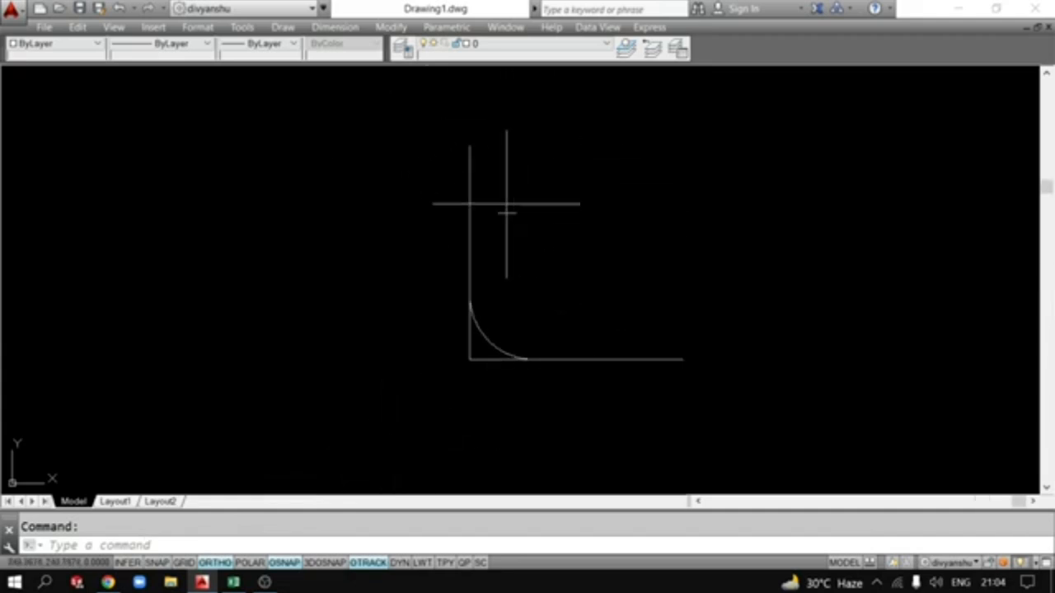
type("l")
key("Return")
left_click(470, 146)
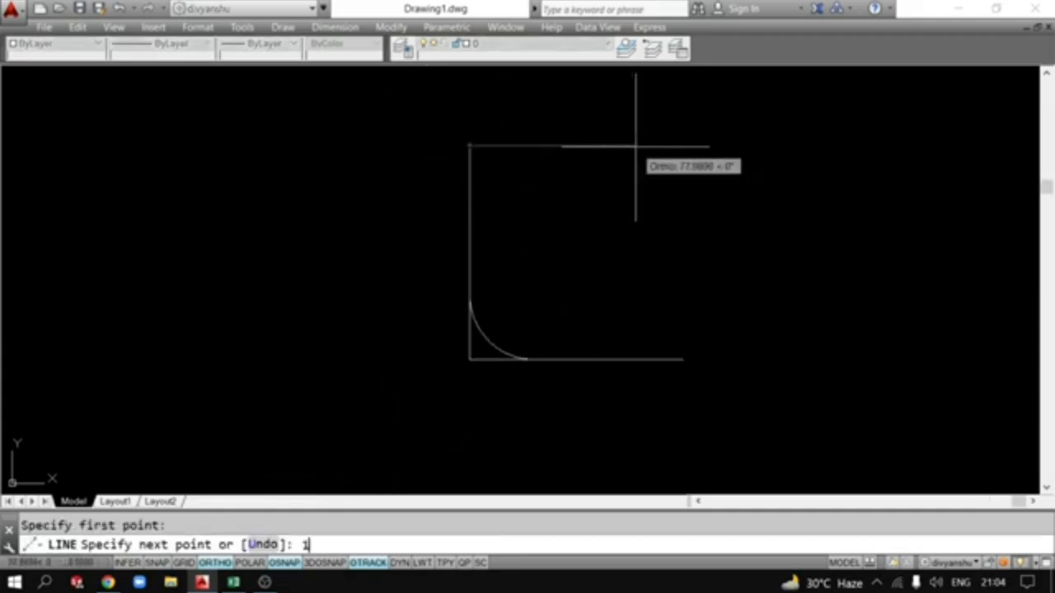
type("100")
key("Return")
key("Escape")
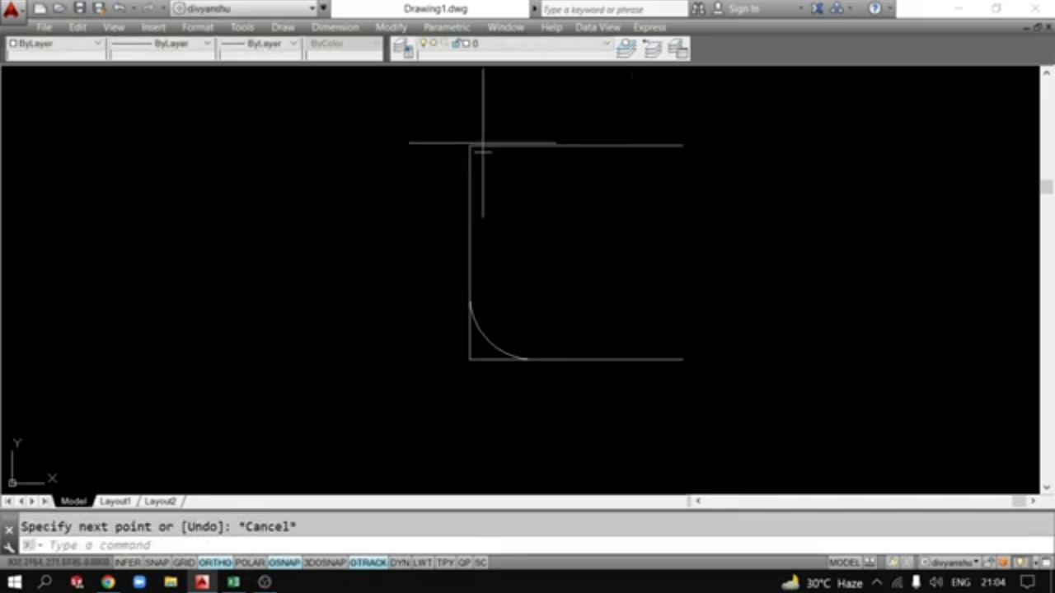
Delete the untrimmed fillet arc at the lower corner of the three-line shape.
left_click(483, 331)
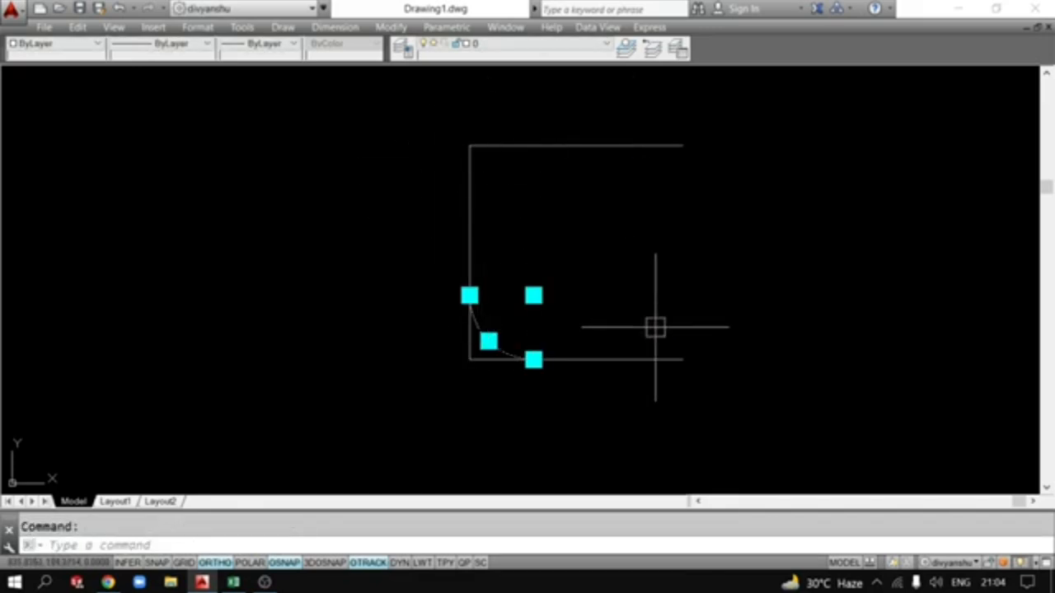
key("Delete")
Try a radius-30 fillet in Trim mode between the vertical line and the bottom line, and undo it.
type("f")
key("Return")
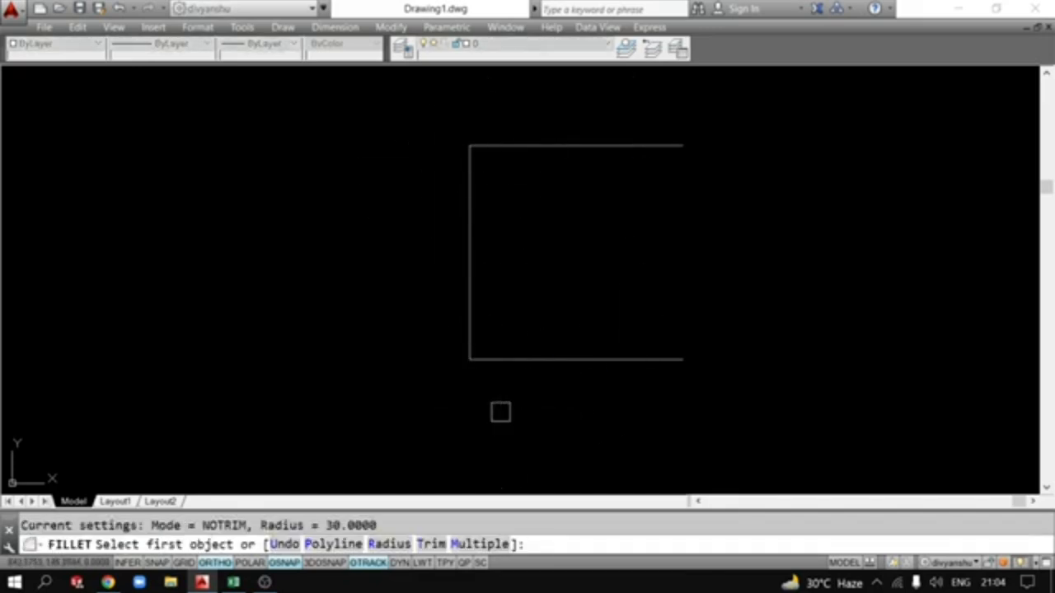
type("r")
key("Return")
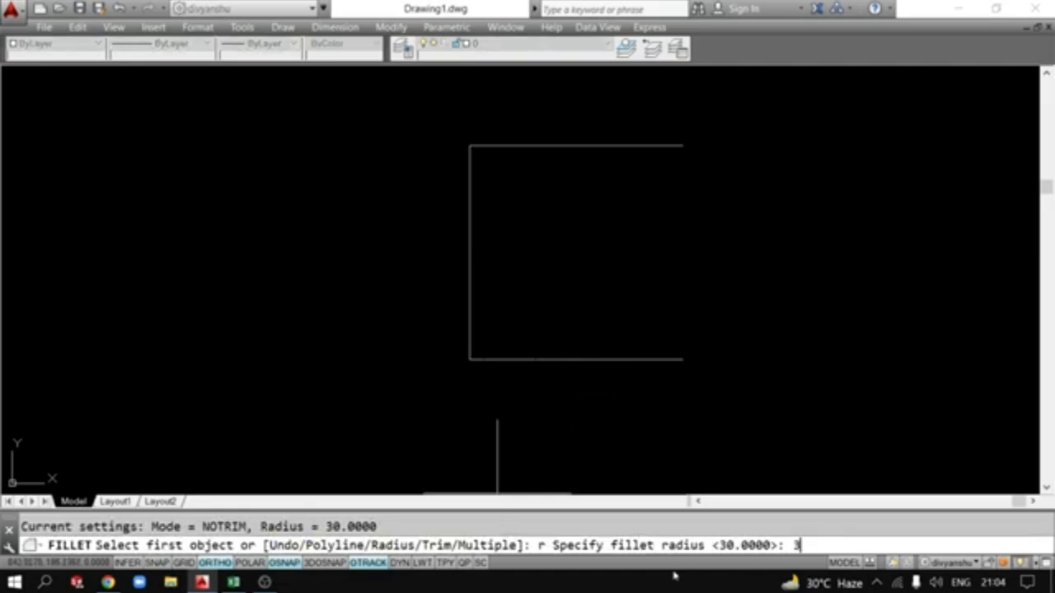
type("30")
key("Return")
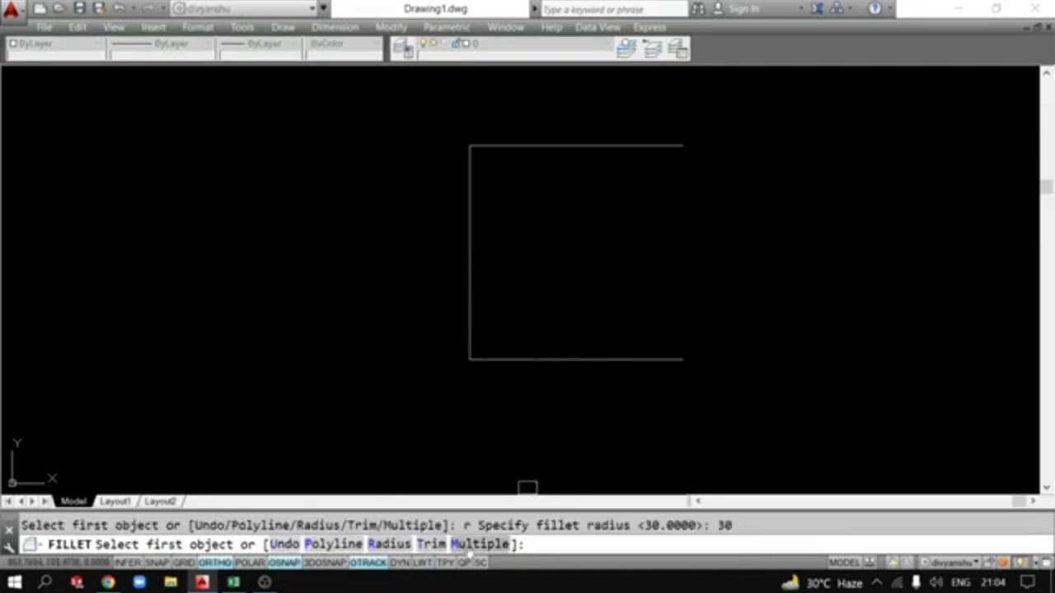
left_click(430, 544)
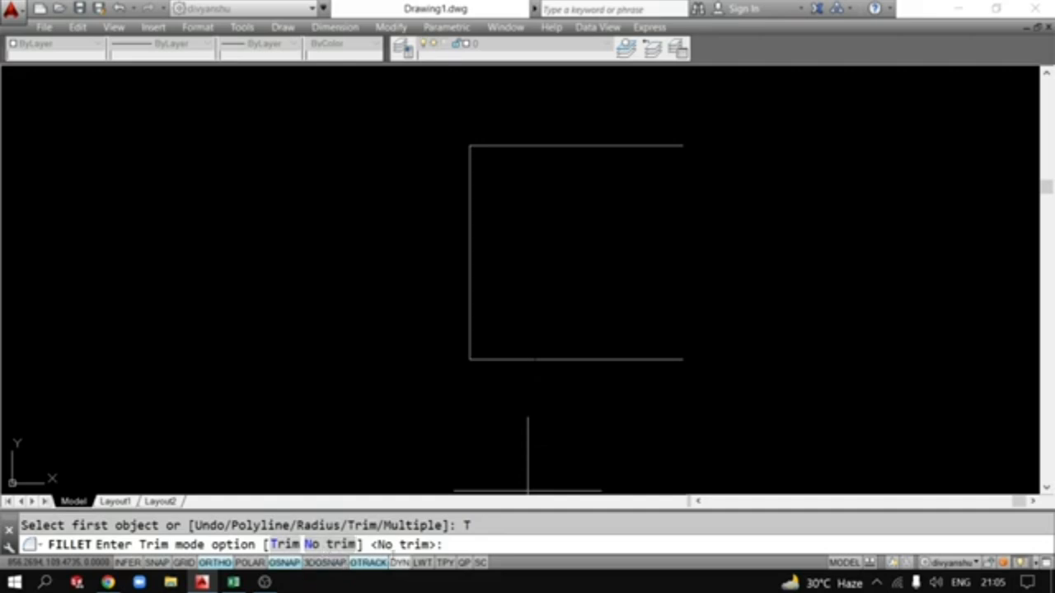
left_click(285, 545)
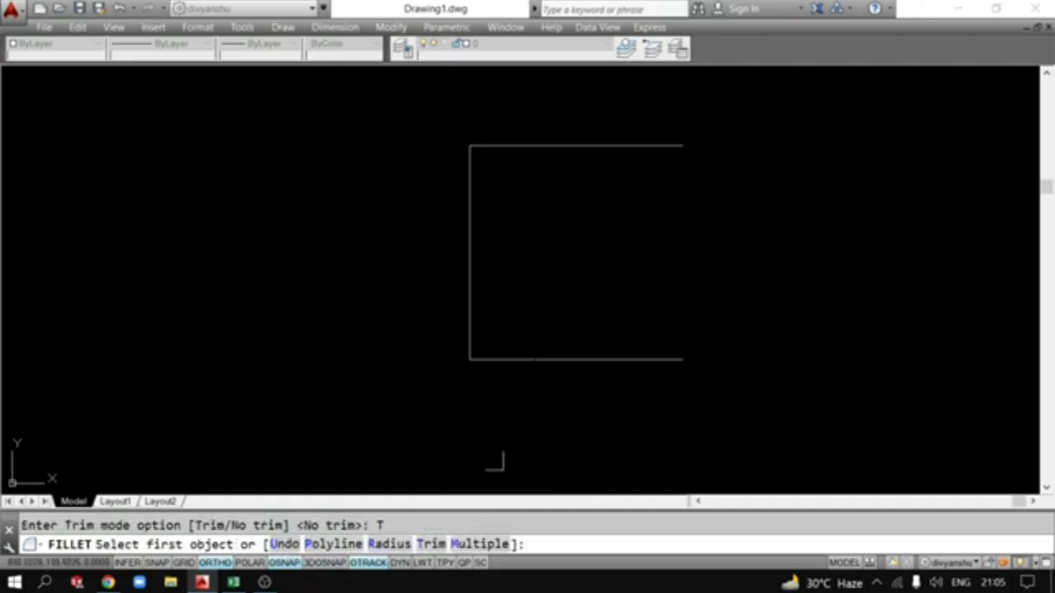
left_click(467, 325)
left_click(510, 357)
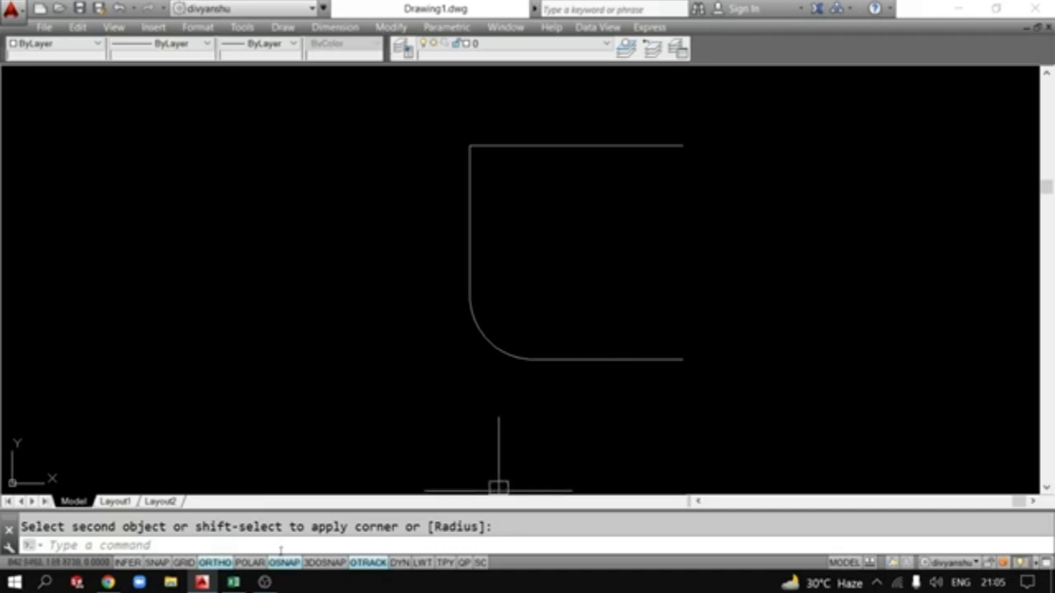
key("ctrl+z")
Fillet the lower and upper corners of the three-line shape in one command with radius 30, Trim mode and the Multiple option.
type("f")
key("Return")
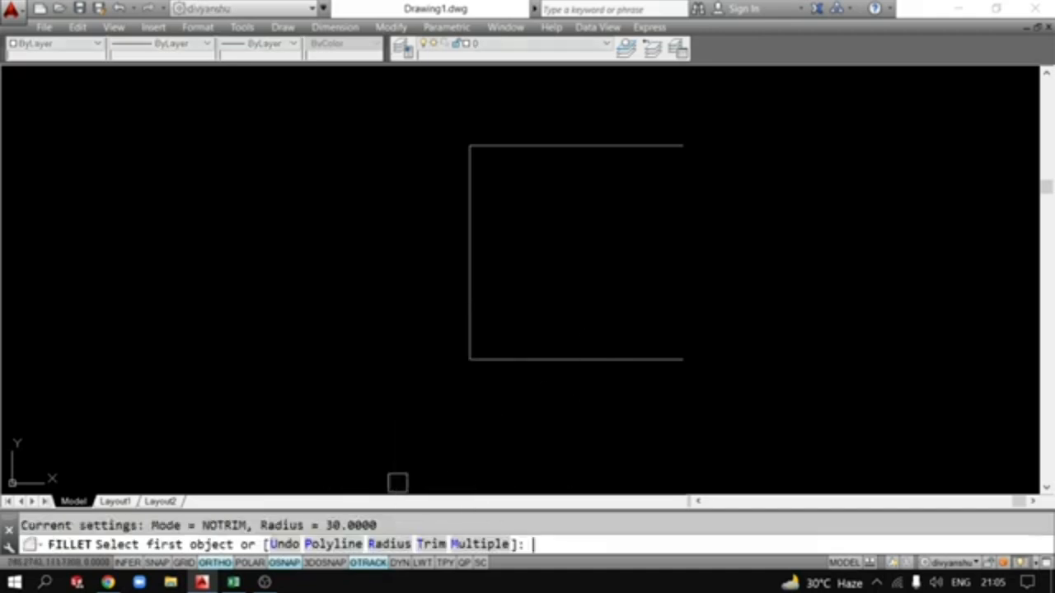
type("r")
key("Return")
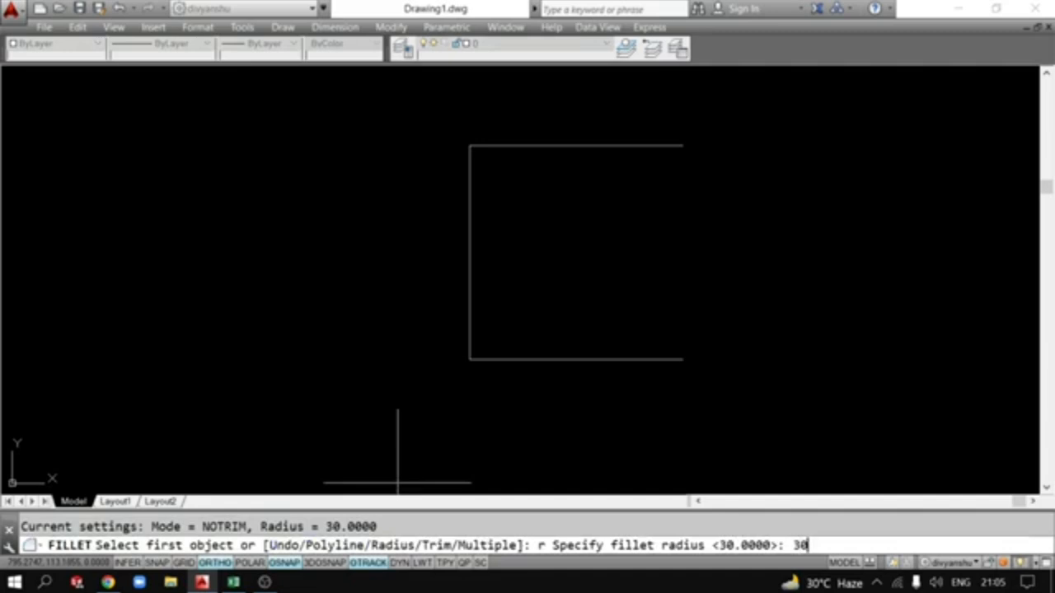
type("30")
key("Return")
left_click(430, 544)
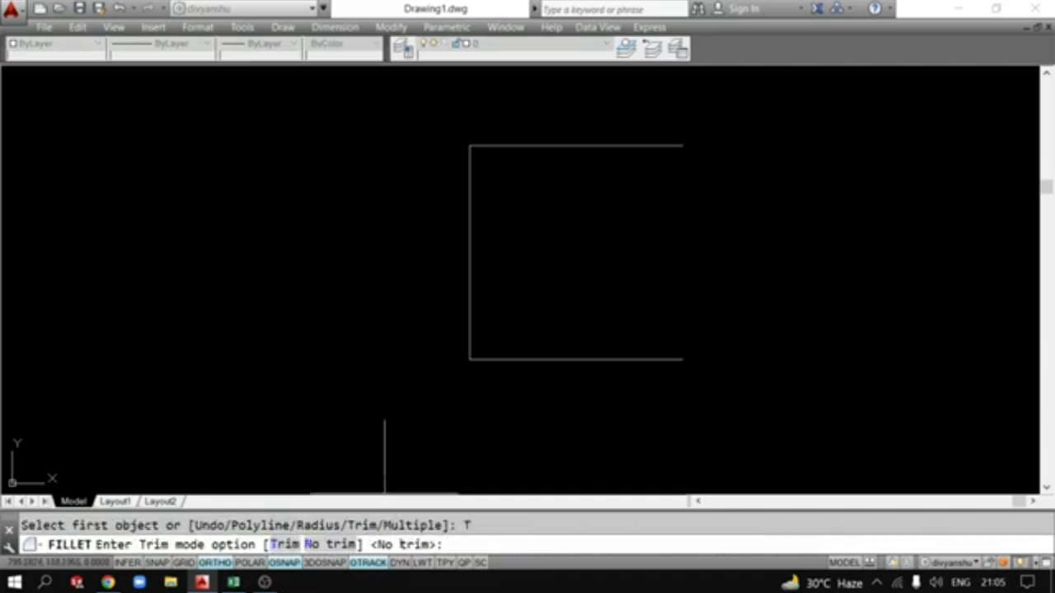
left_click(329, 544)
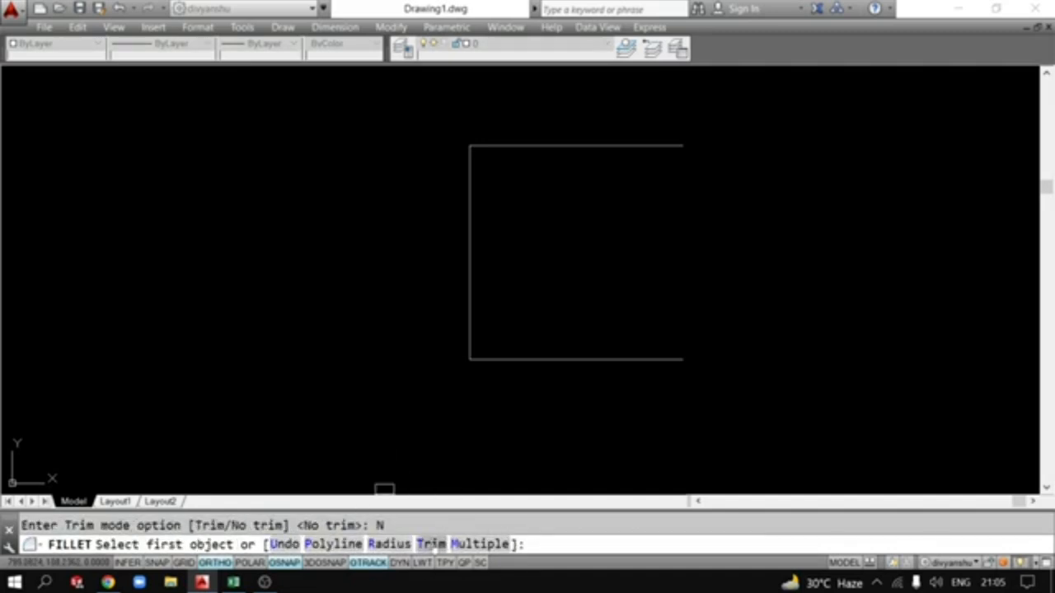
left_click(430, 544)
left_click(296, 545)
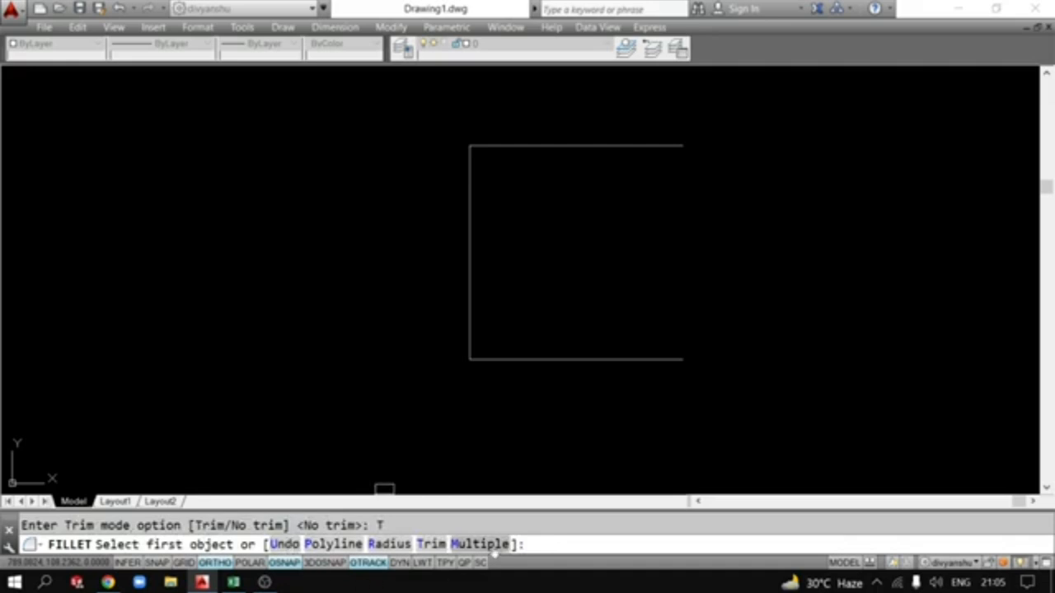
left_click(483, 547)
left_click(506, 357)
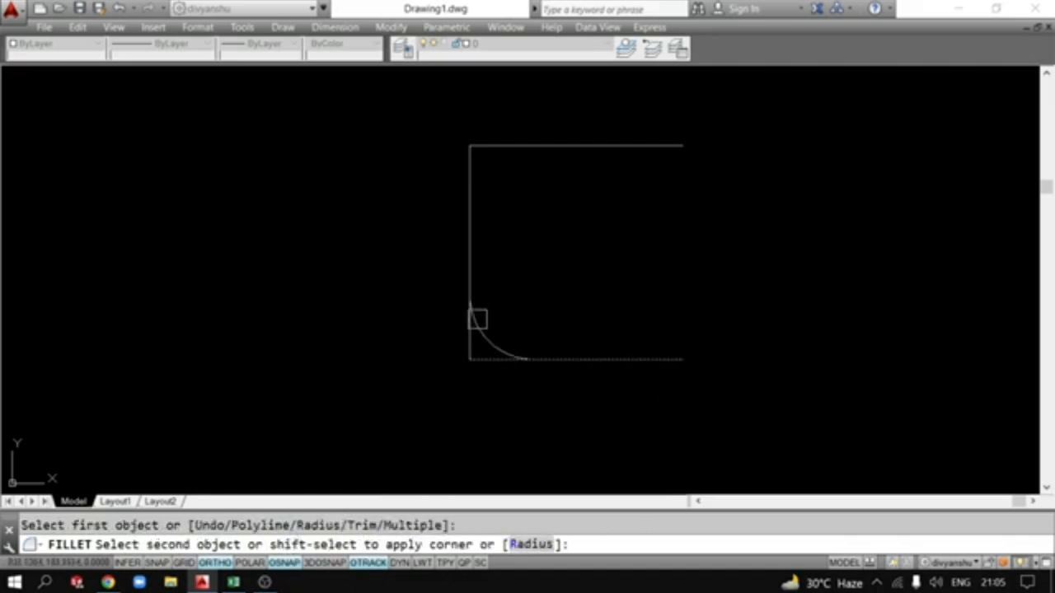
left_click(474, 324)
left_click(475, 188)
left_click(511, 148)
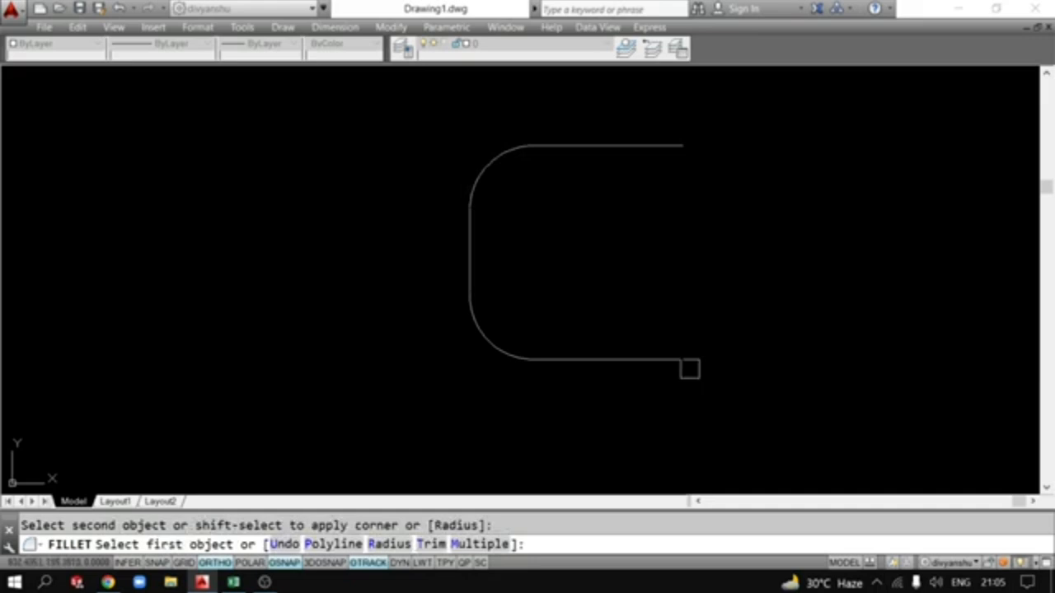
key("Escape")
Erase all the lines and arcs of the filleted open shape.
left_click(751, 422)
left_click(360, 124)
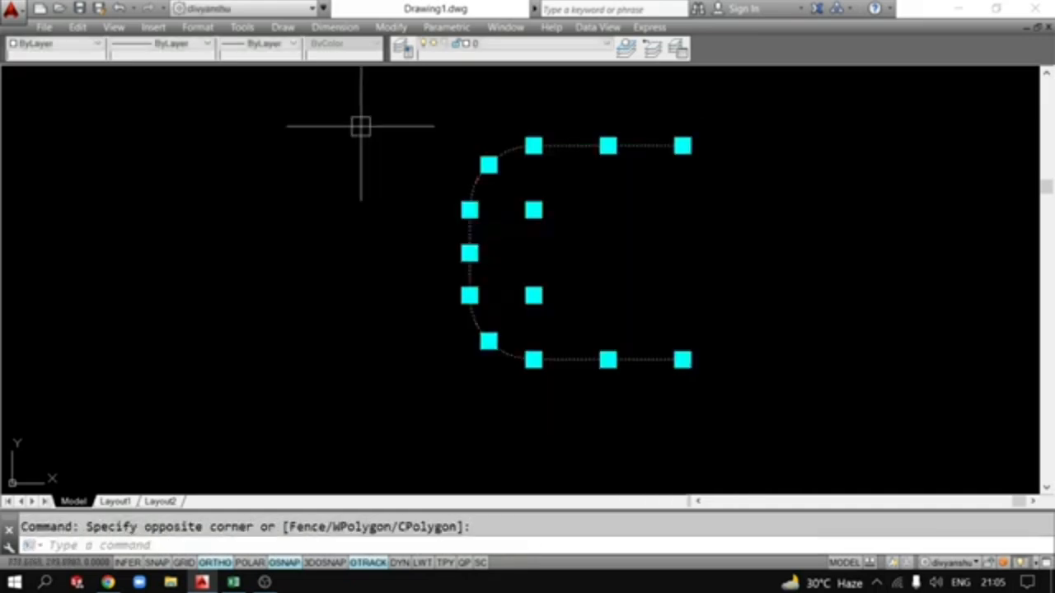
key("Delete")
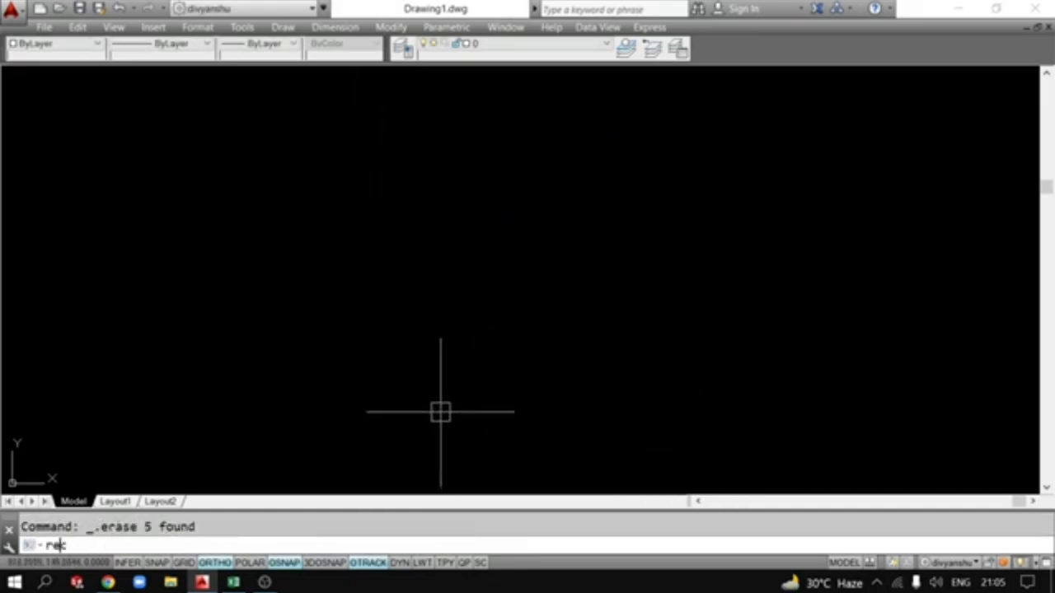
type("rec")
key("Return")
left_click(305, 388)
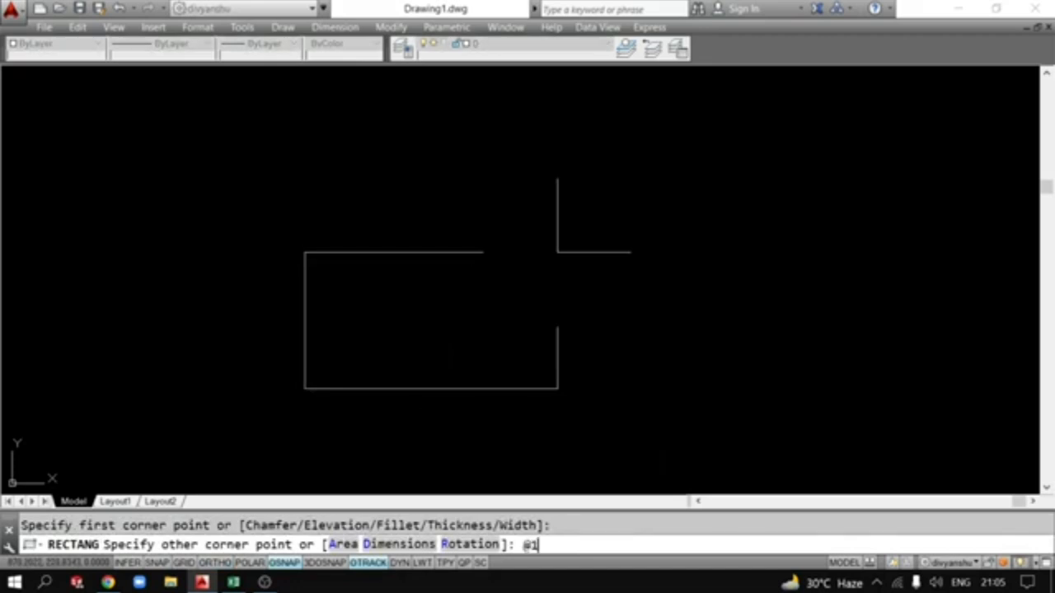
type("@150,60")
key("Return")
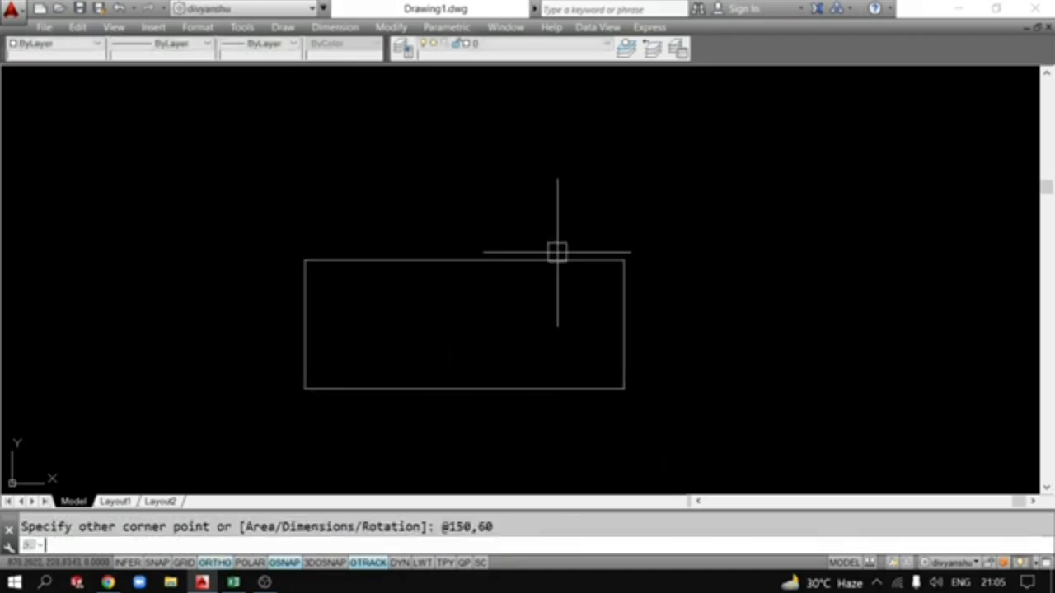
middle_click_drag(447, 383, 472, 318)
scroll(472, 318, "up", 2)
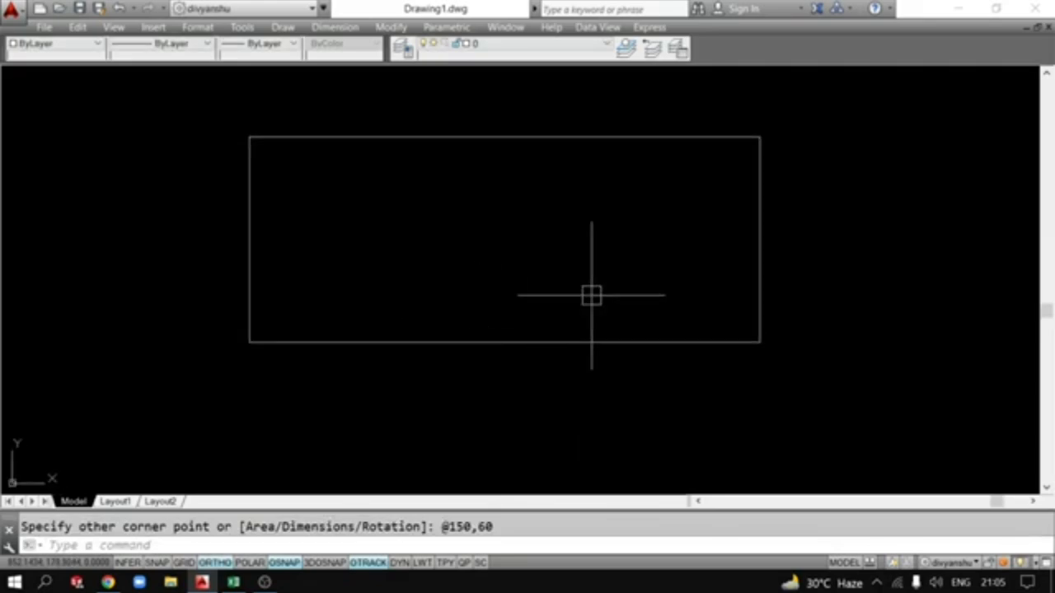
Fillet both lower corners of the rectangle with a radius of 10 using the Multiple option.
type("f")
key("Return")
type("r")
key("Return")
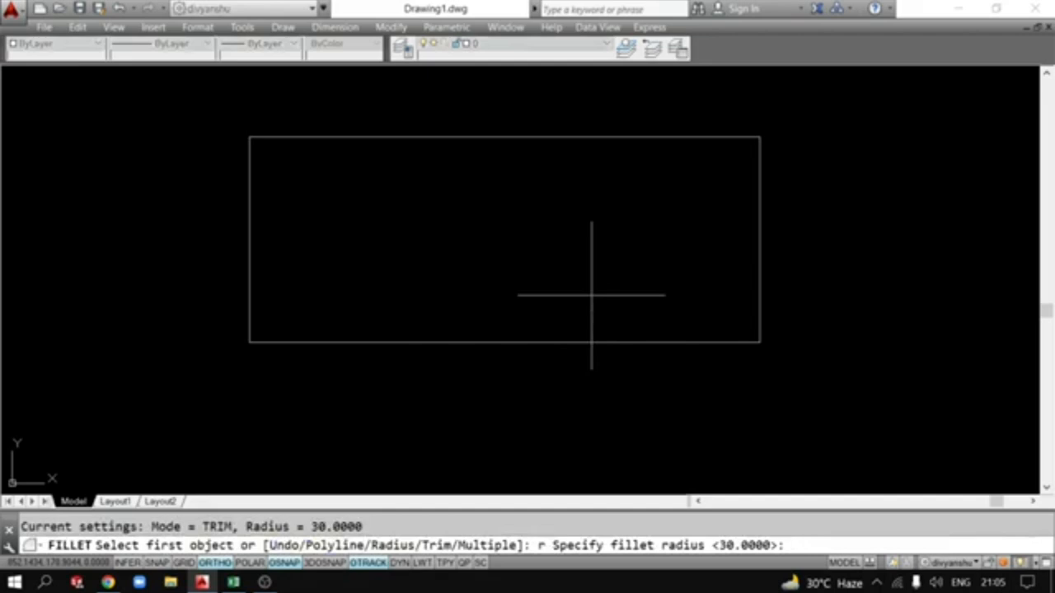
key("Return")
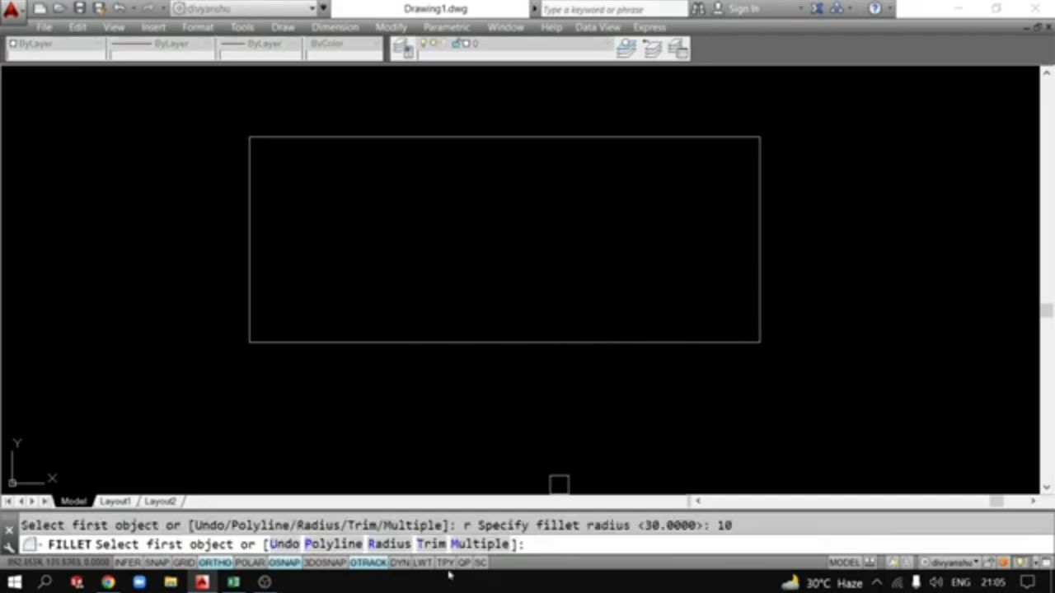
type("M")
key("Return")
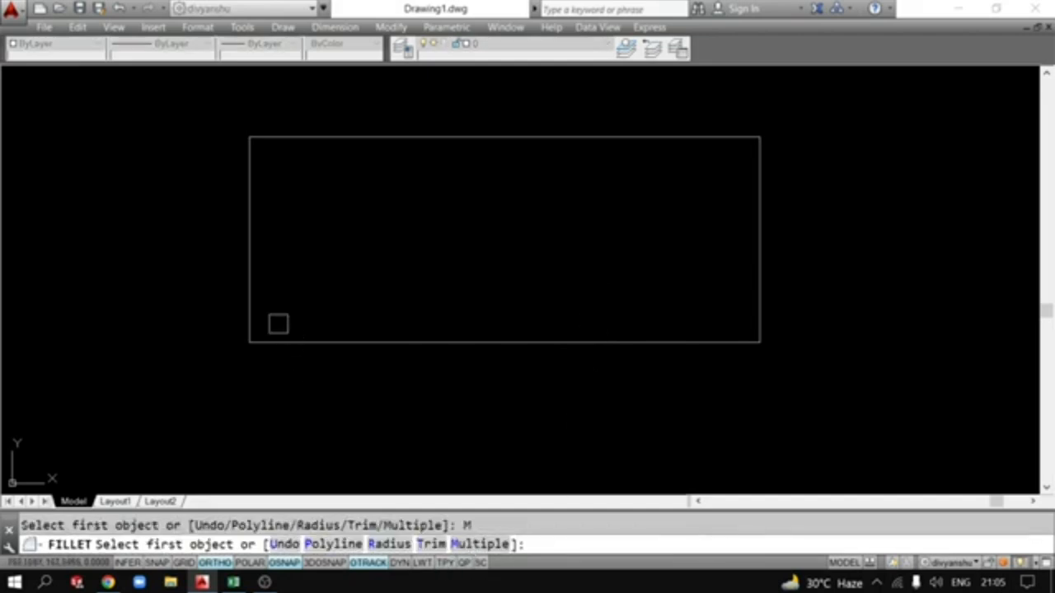
left_click(240, 308)
left_click(295, 339)
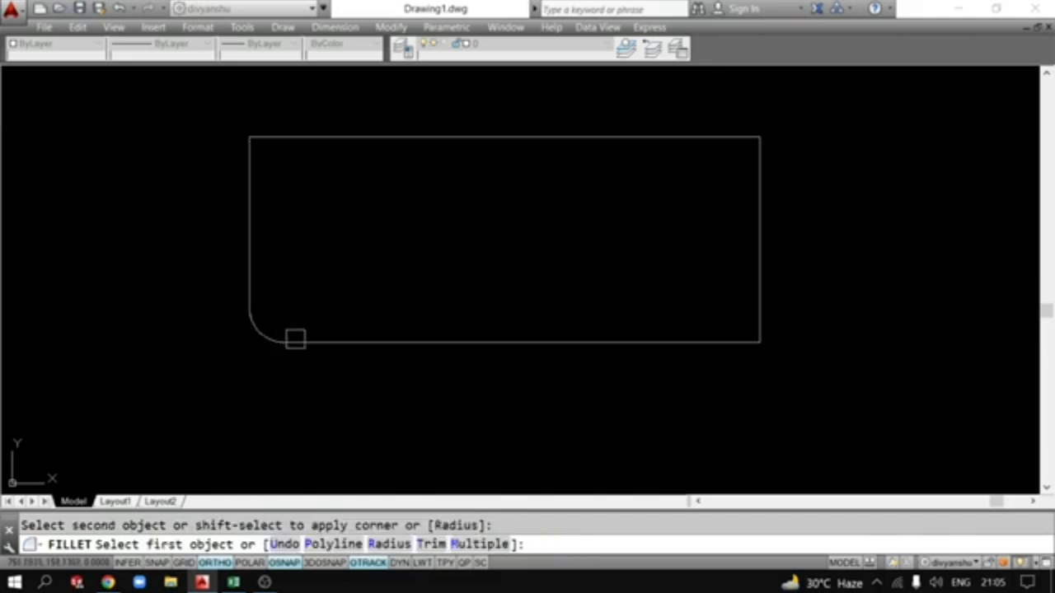
left_click(712, 343)
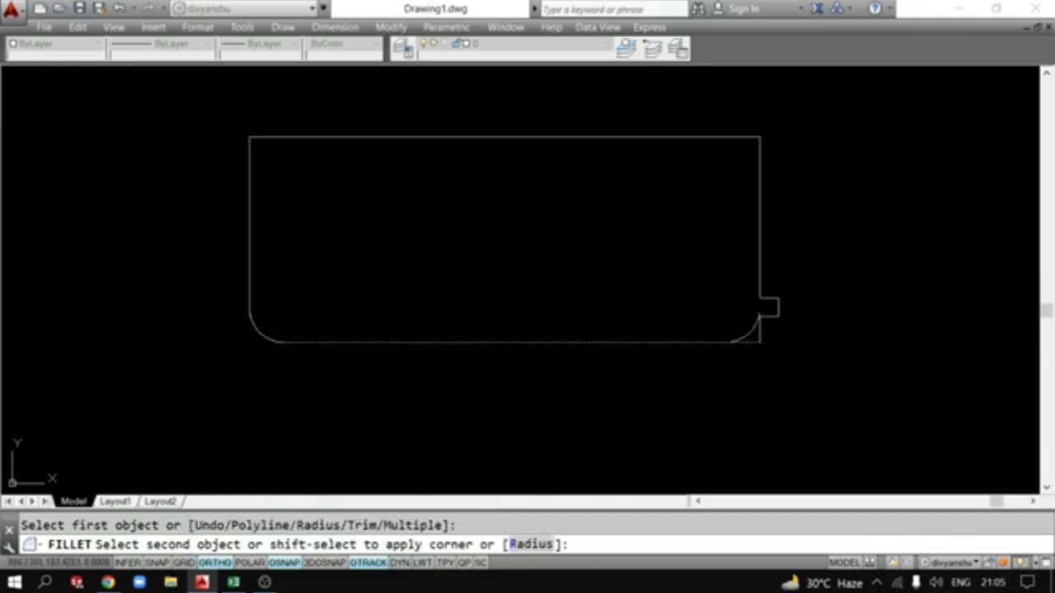
left_click(768, 308)
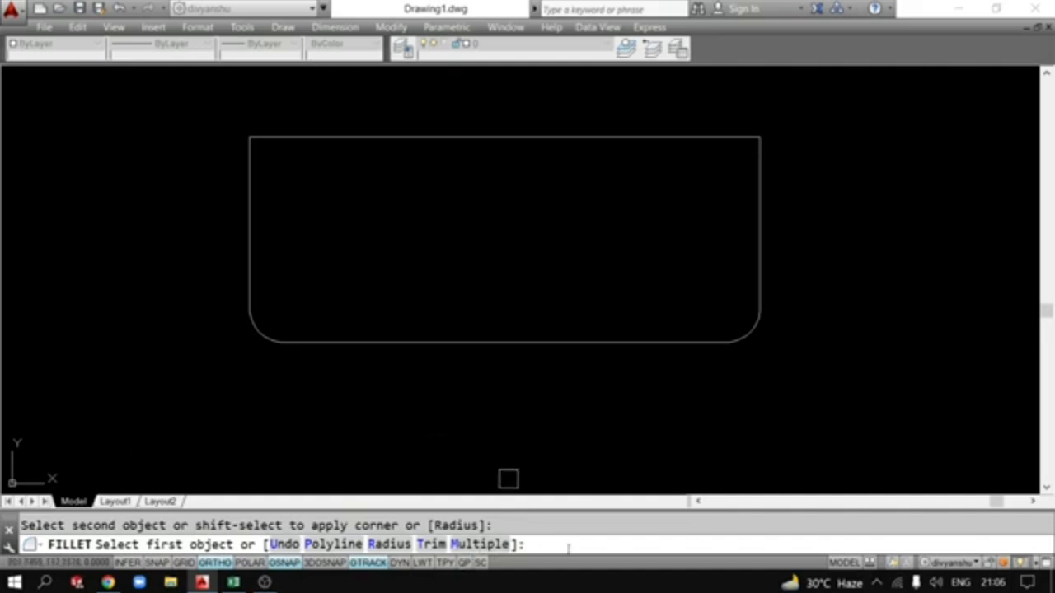
Change the fillet radius to 30 within the same command and round both upper corners of the rectangle.
key("Return")
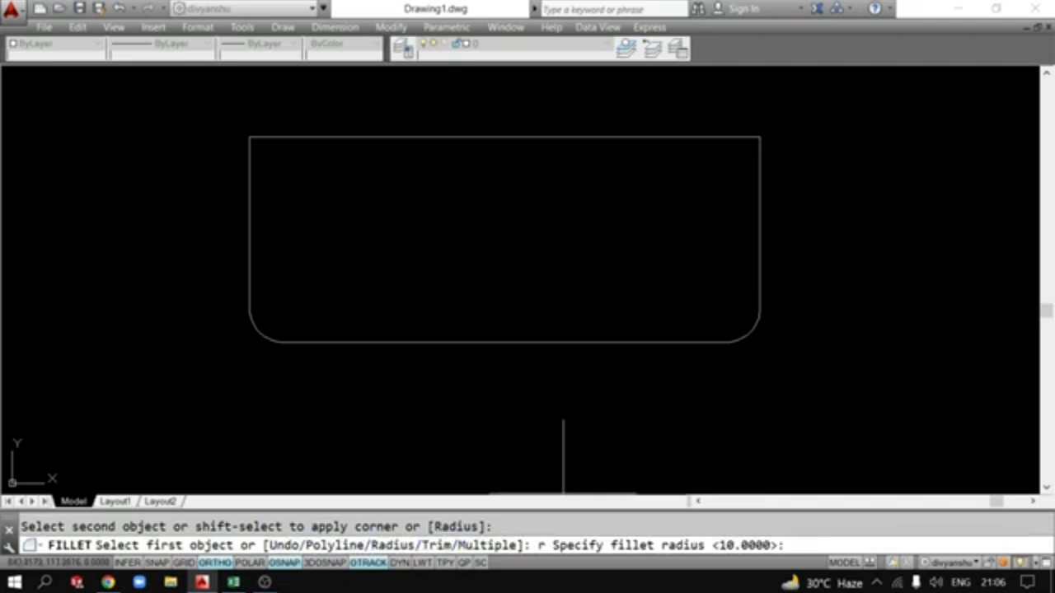
key("Return")
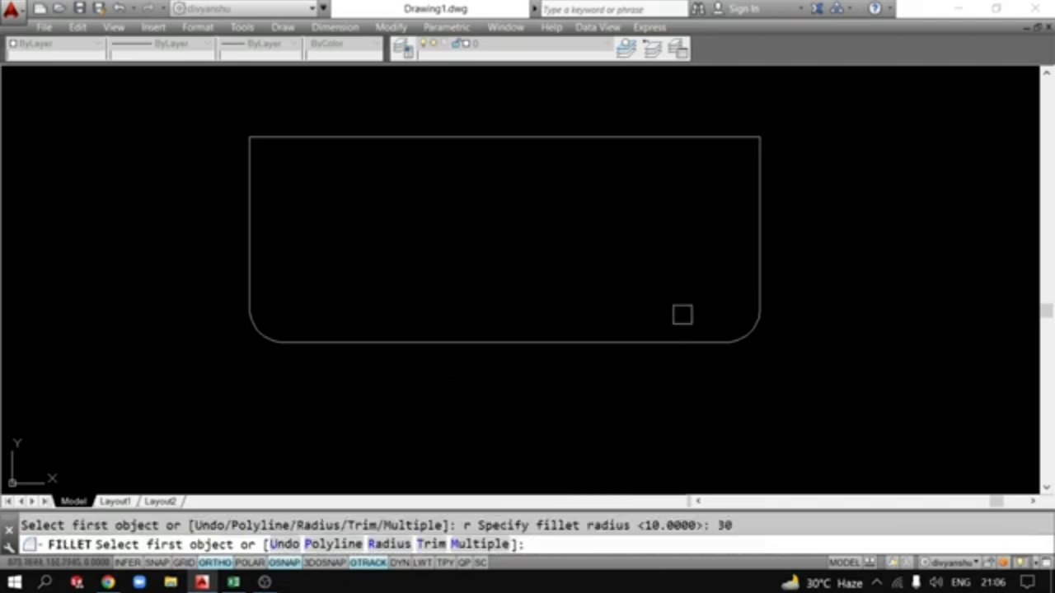
left_click(755, 169)
left_click(713, 139)
left_click(339, 136)
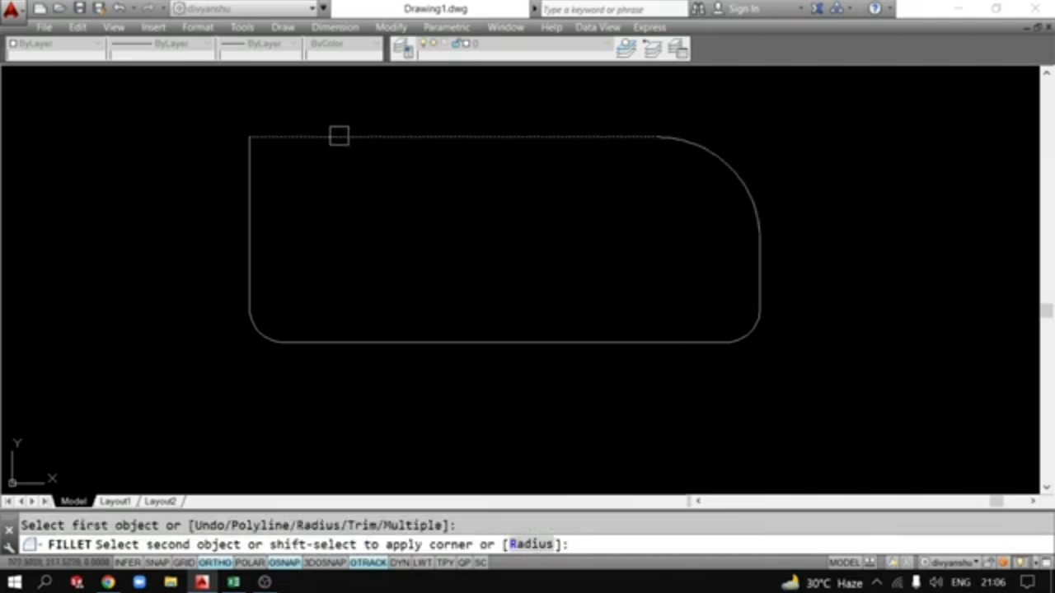
left_click(247, 254)
scroll(506, 337, "down", 4)
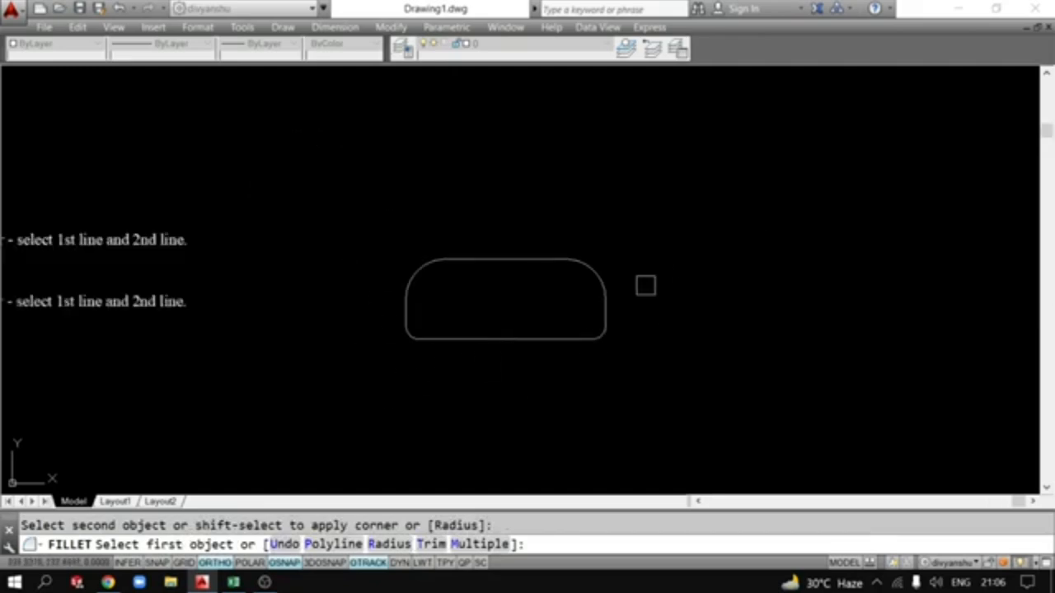
key("Escape")
Add radius dimensions to the lower-right and upper-right corner arcs of the rounded rectangle.
scroll(546, 326, "up", 2)
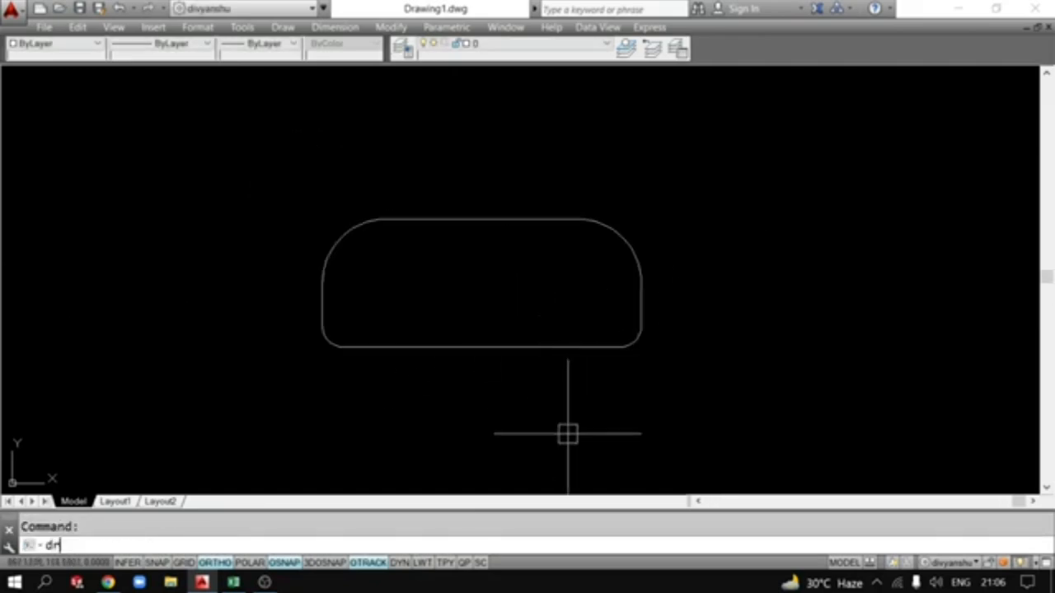
type("dra")
key("Return")
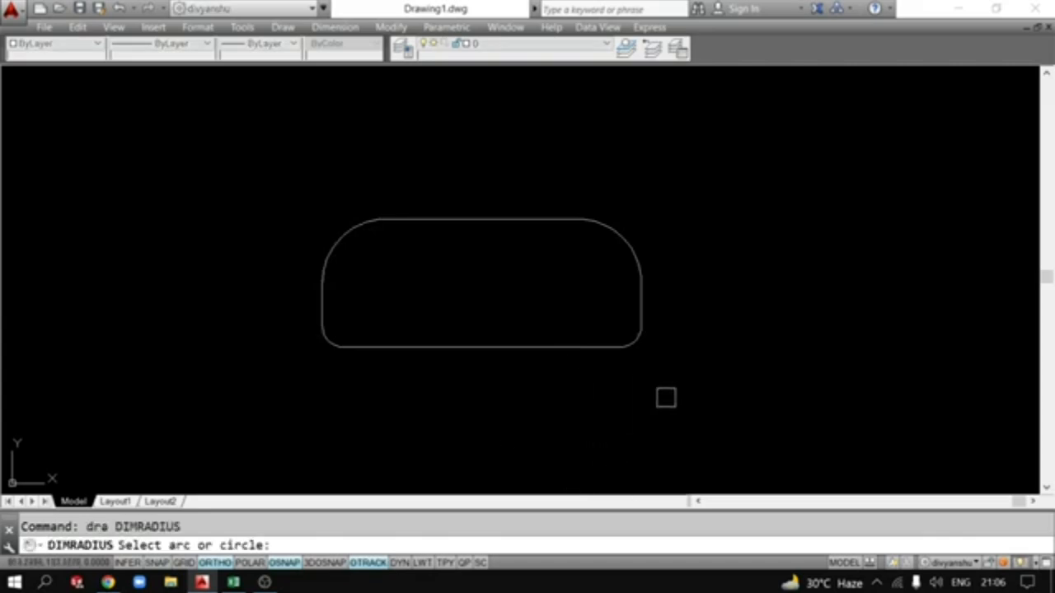
scroll(659, 388, "up", 4)
left_click(631, 304)
left_click(702, 391)
scroll(808, 318, "down", 4)
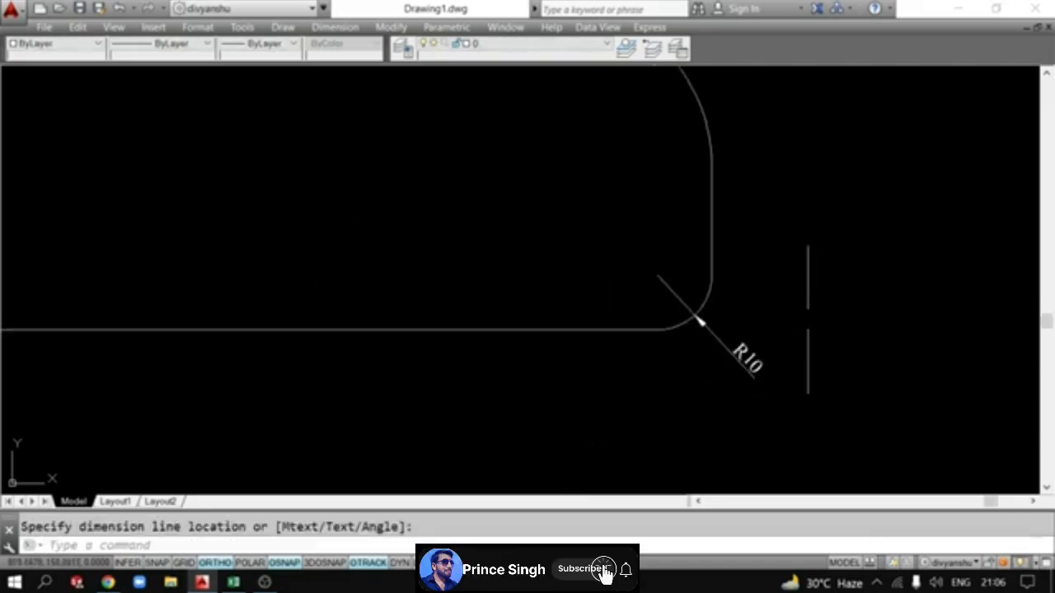
key("Return")
left_click(730, 157)
left_click(773, 114)
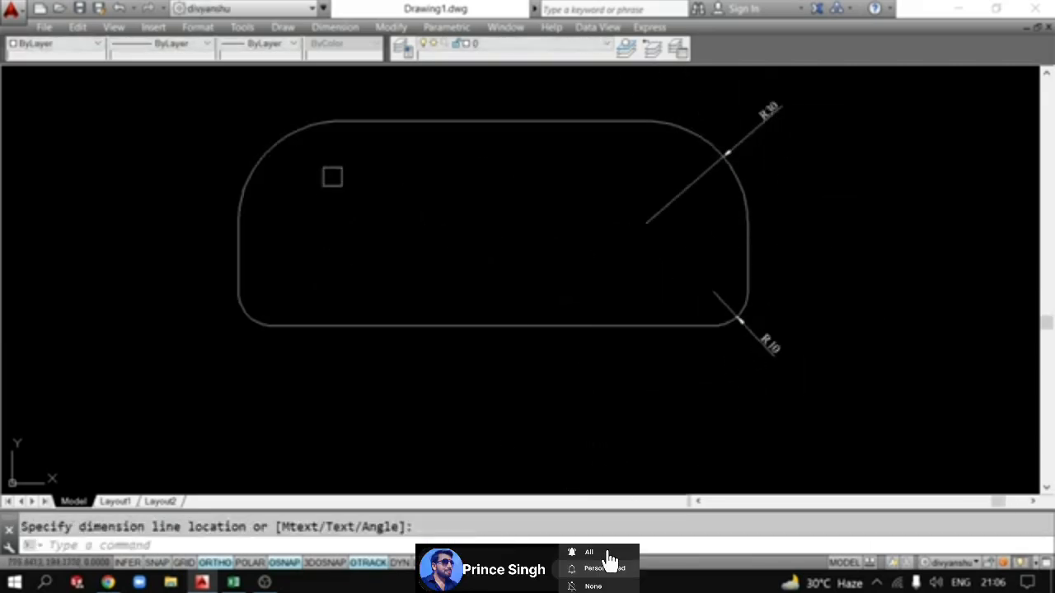
Add radius dimensions to the upper-left and lower-left corner arcs of the rounded rectangle.
key("Return")
left_click(278, 137)
left_click(252, 122)
key("Return")
left_click(244, 313)
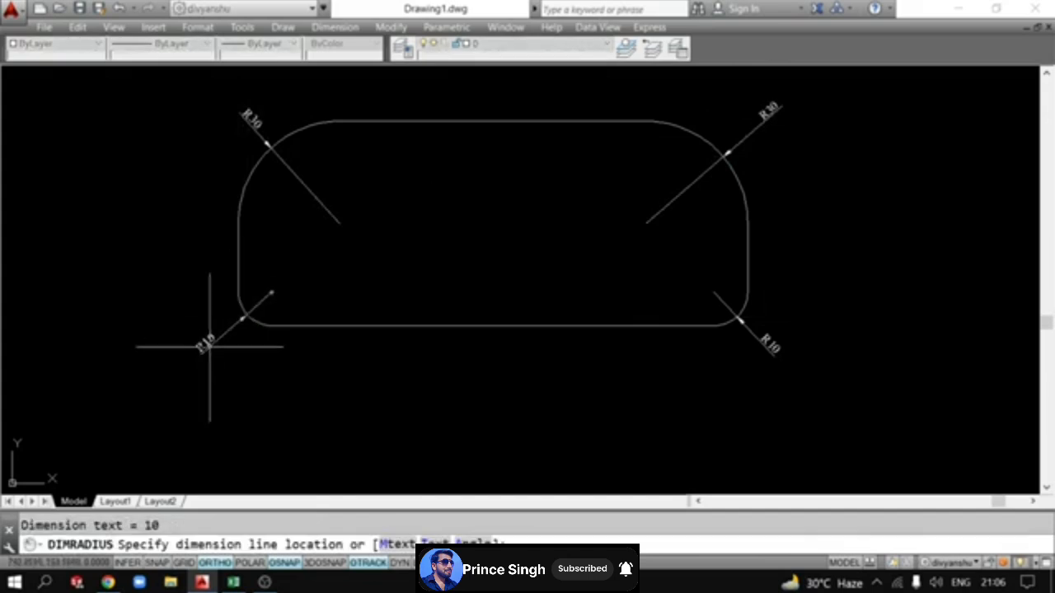
left_click(210, 347)
scroll(400, 388, "down", 2)
scroll(414, 311, "up", 2)
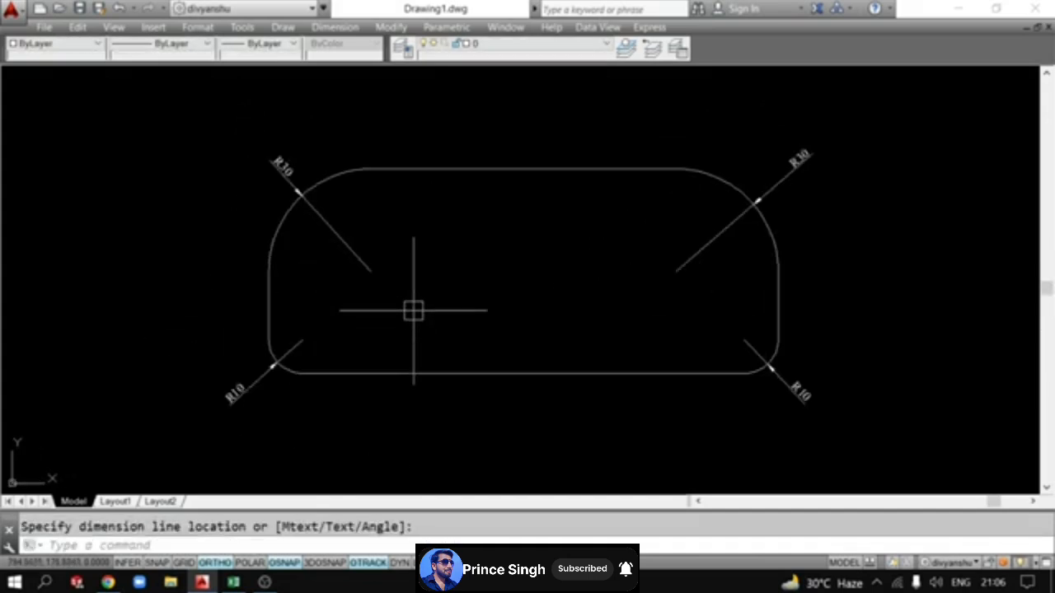
Erase the rounded rectangle together with its radius dimensions.
scroll(416, 313, "down", 3)
left_click(629, 368)
left_click(224, 208)
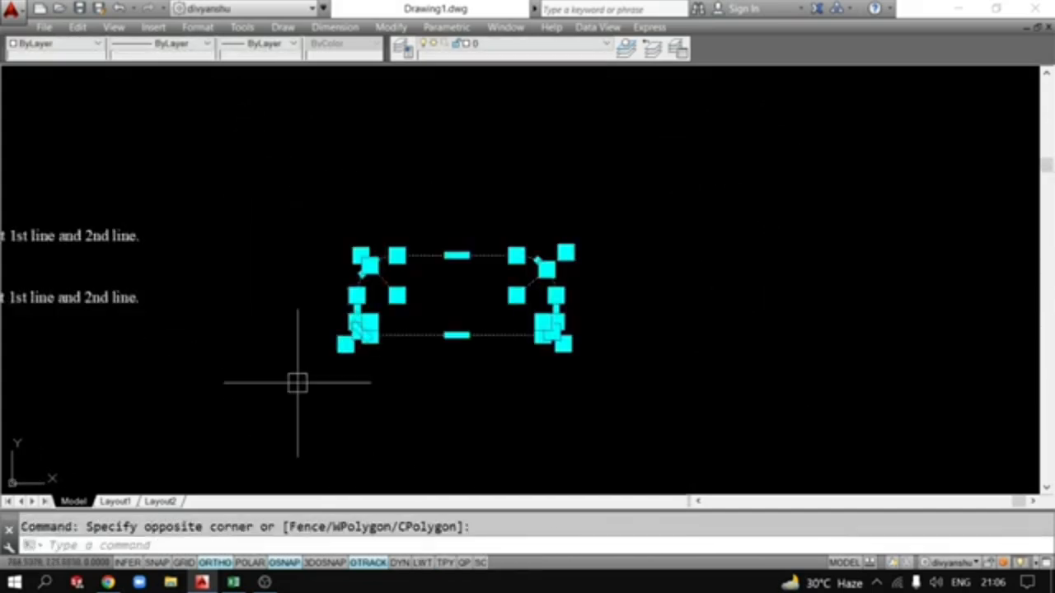
key("Delete")
Draw an L-shaped corner beside the chamfer notes from a 100 vertical line and a 100 horizontal line.
mouse_move(125, 351)
middle_mouse_down()
mouse_move(455, 297)
mouse_move(670, 317)
middle_mouse_up()
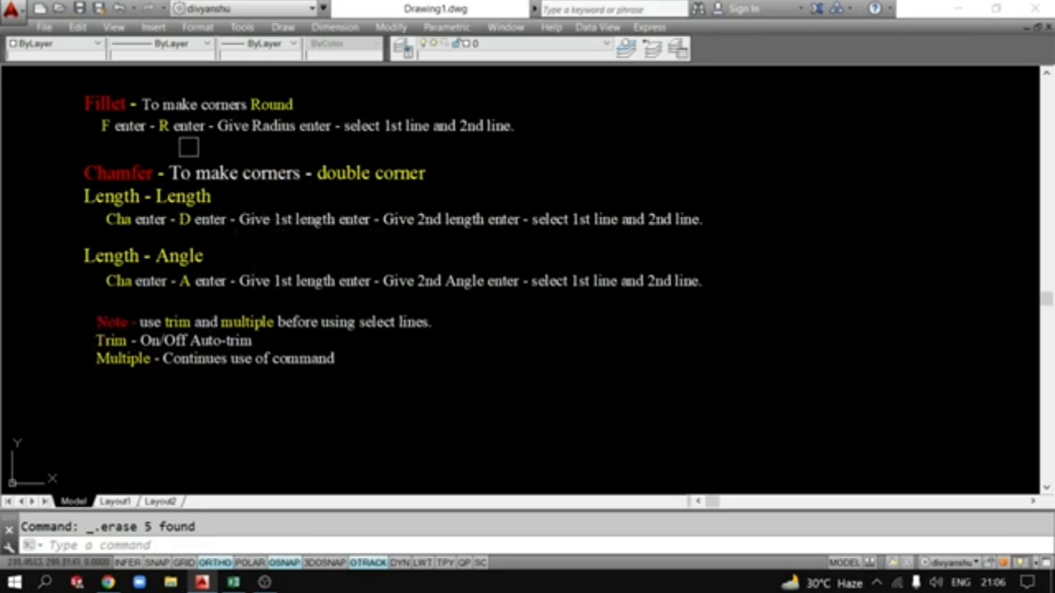
scroll(101, 187, "up", 2)
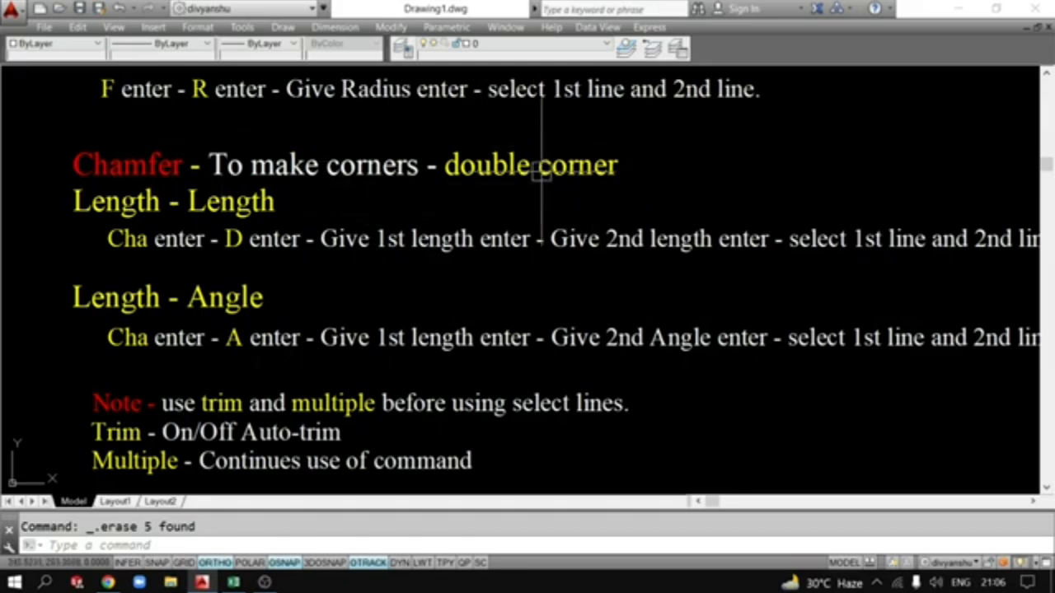
mouse_move(540, 169)
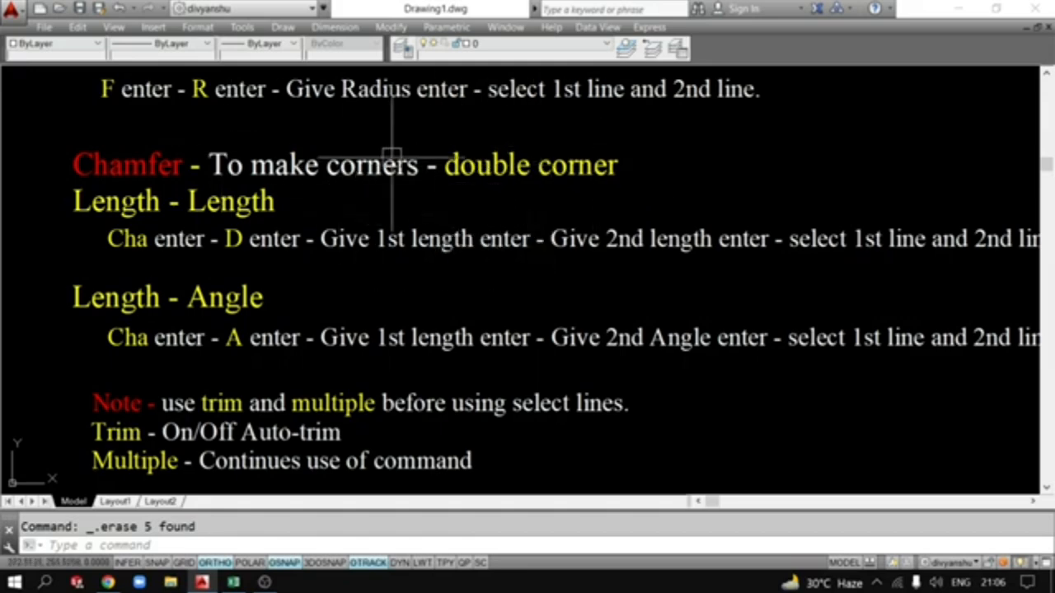
scroll(515, 177, "down", 5)
middle_click_drag(707, 240, 553, 280)
scroll(533, 271, "up", 5)
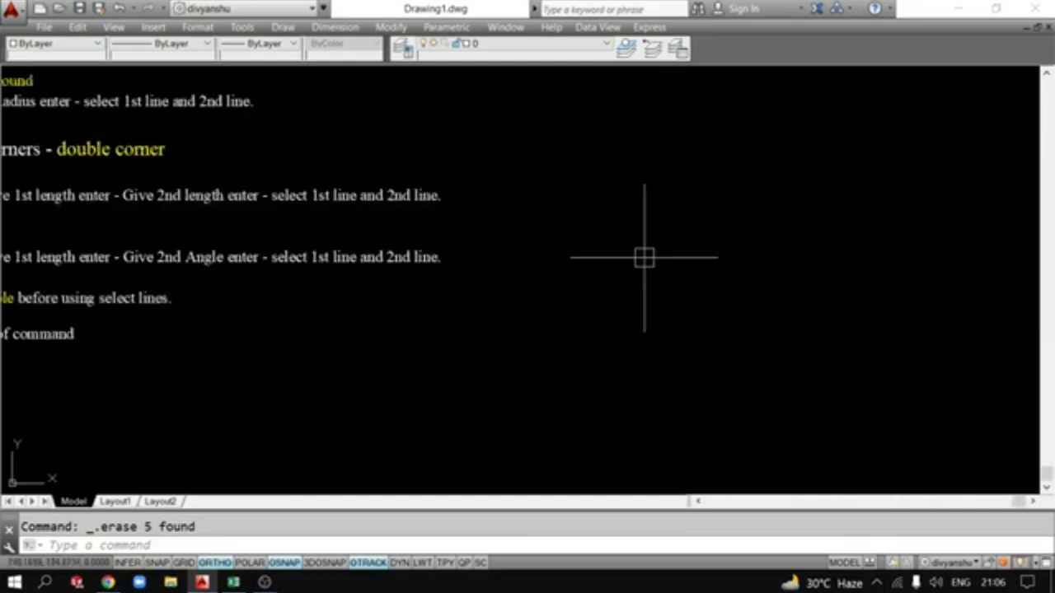
type("l")
key("Return")
left_click(655, 105)
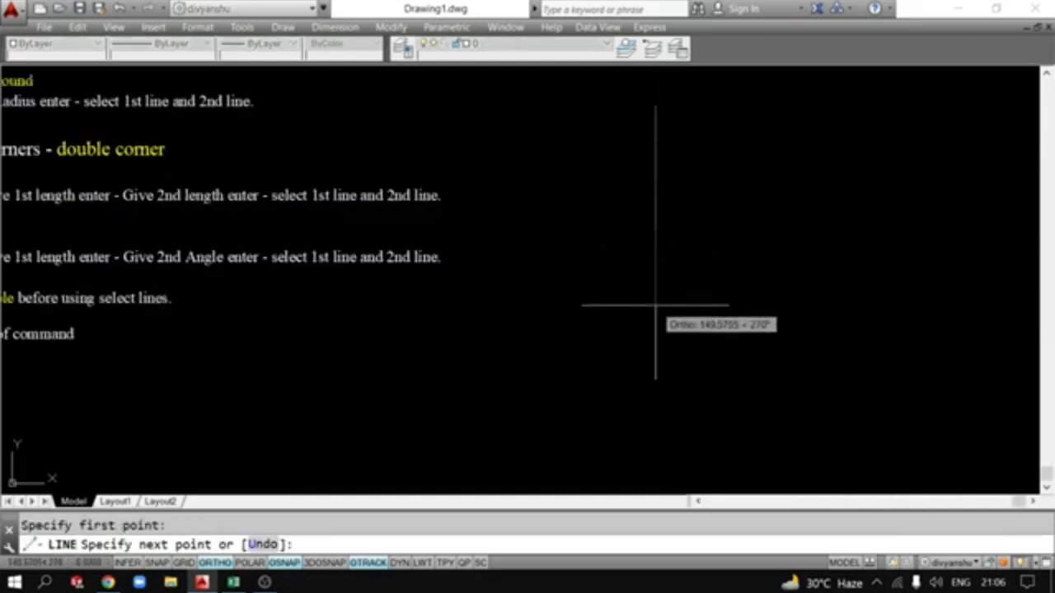
type("100")
key("Return")
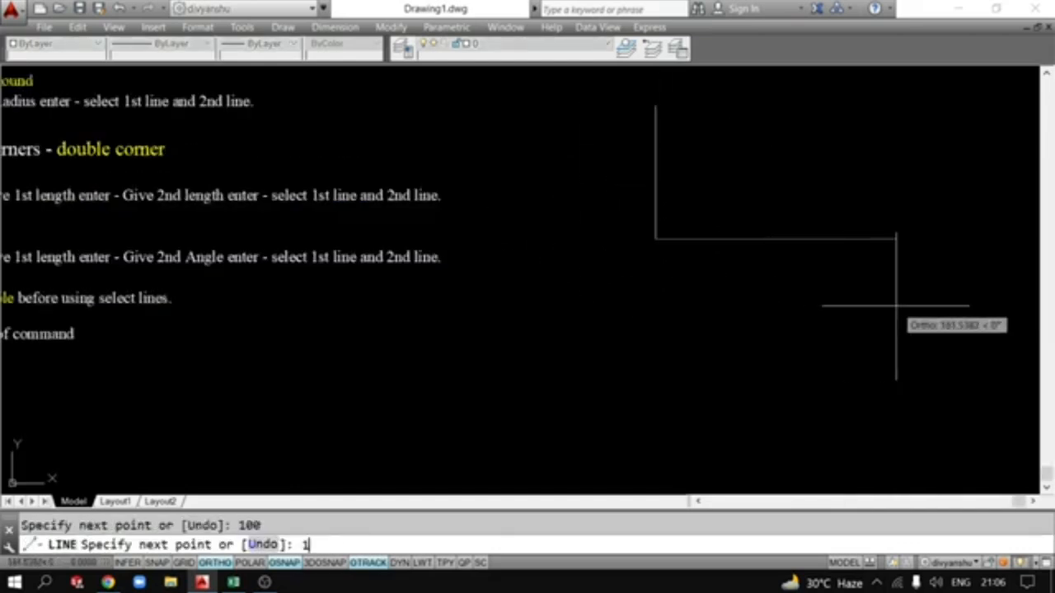
type("100")
key("Return")
key("Escape")
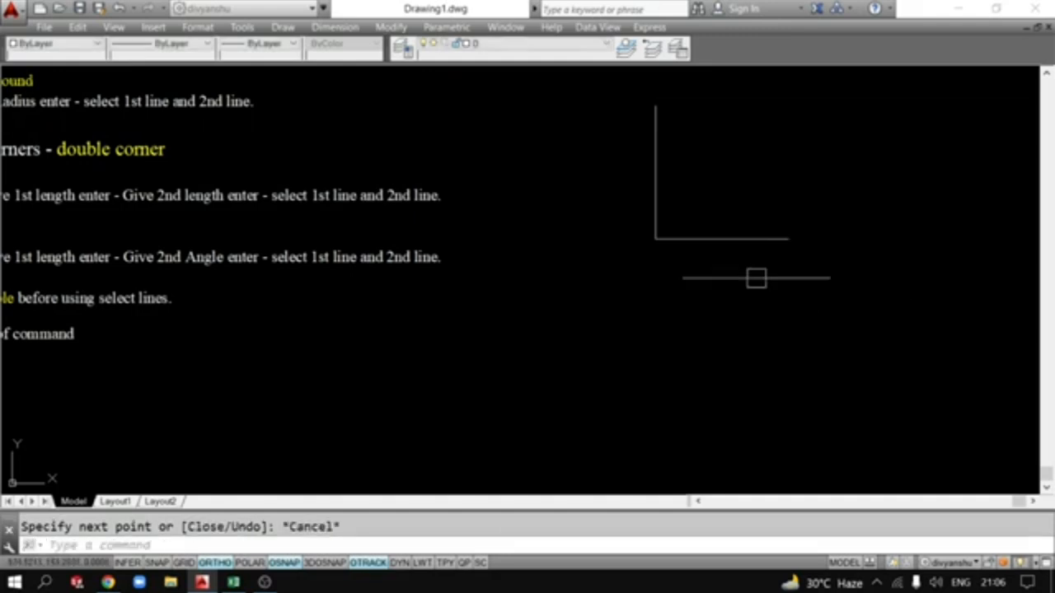
With Ortho off, draw a slanted line across the corner from the vertical line to the horizontal line.
scroll(700, 219, "up", 3)
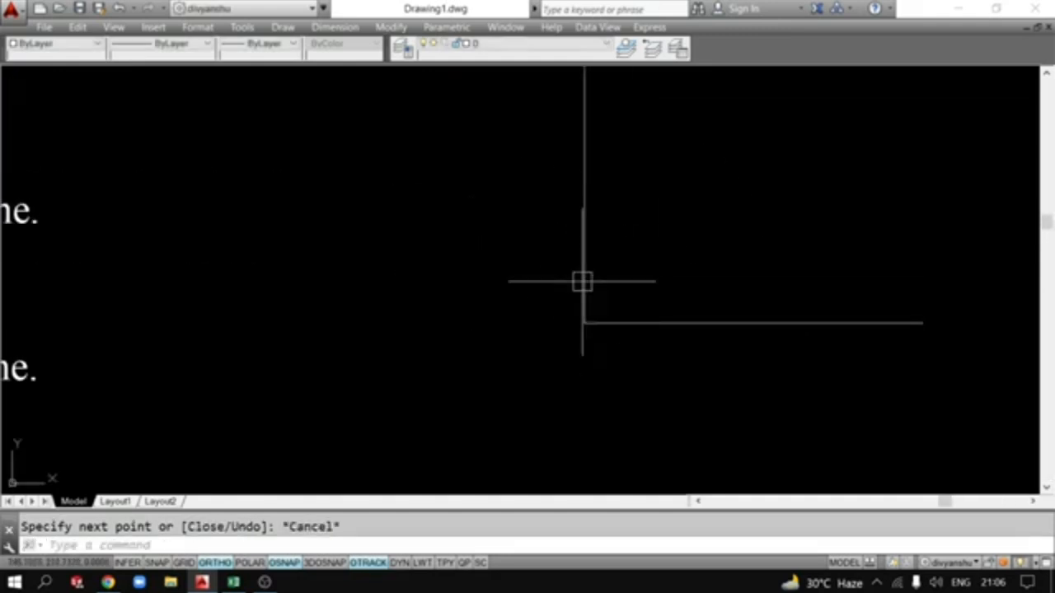
type("l")
key("Return")
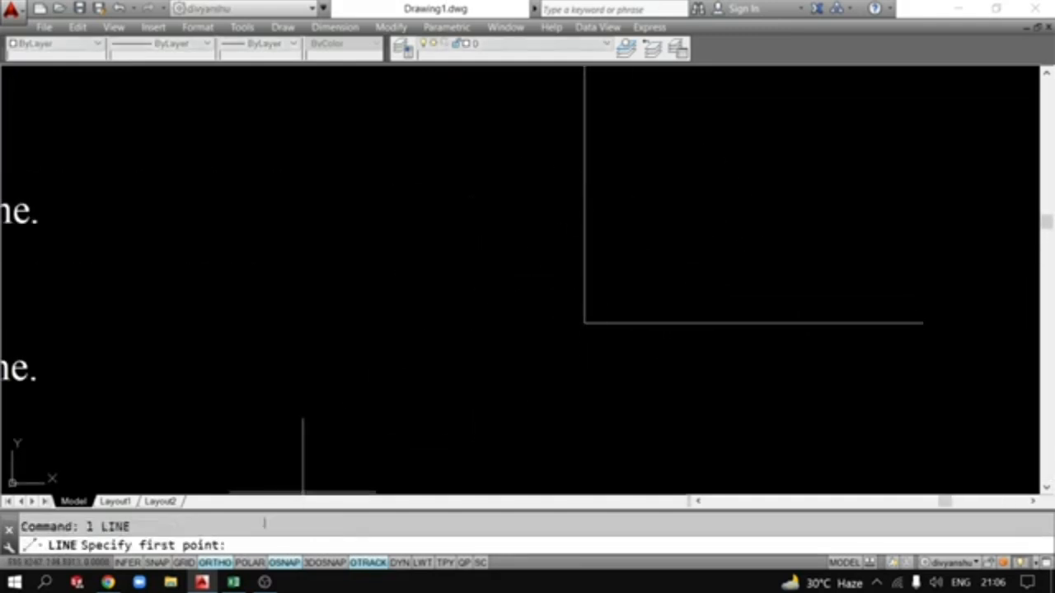
left_click(584, 194)
left_click(675, 322)
key("Escape")
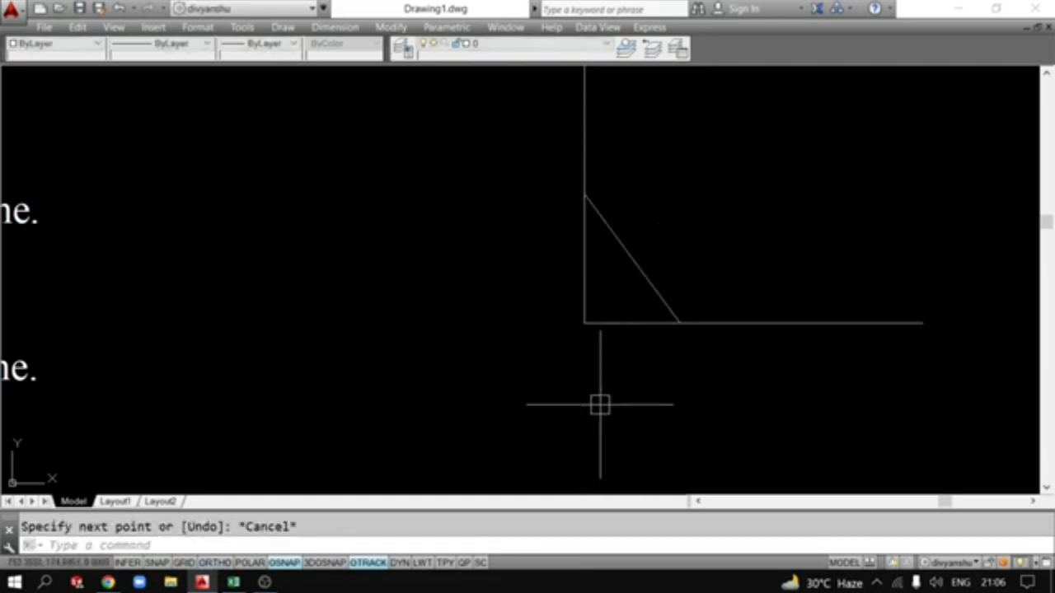
Trim away the vertical and horizontal line ends beyond the slanted line to leave a chamfered corner.
type("tr")
key("Return")
key("Return")
left_click(620, 322)
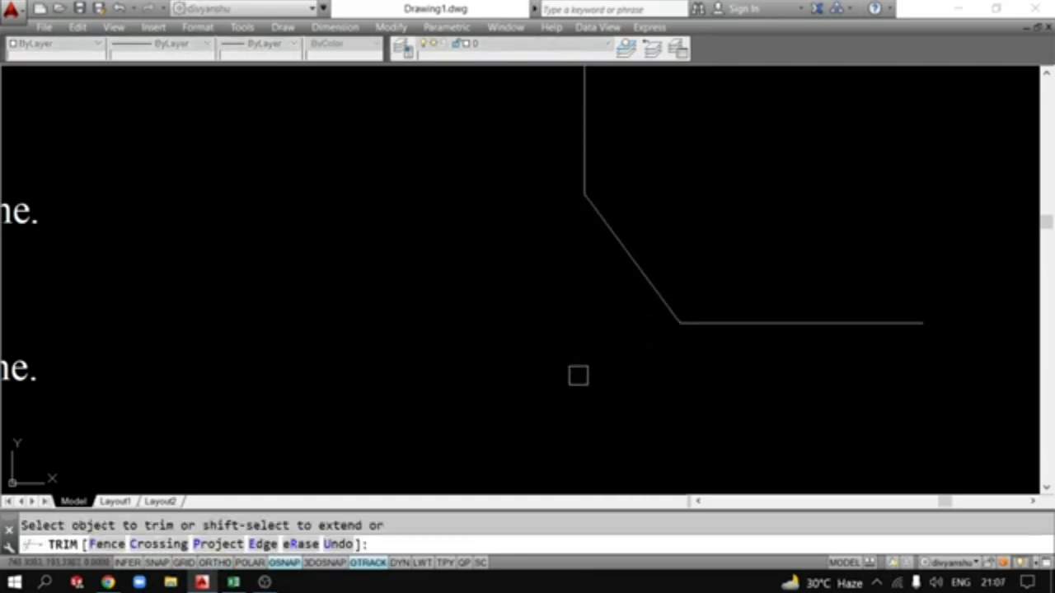
key("Escape")
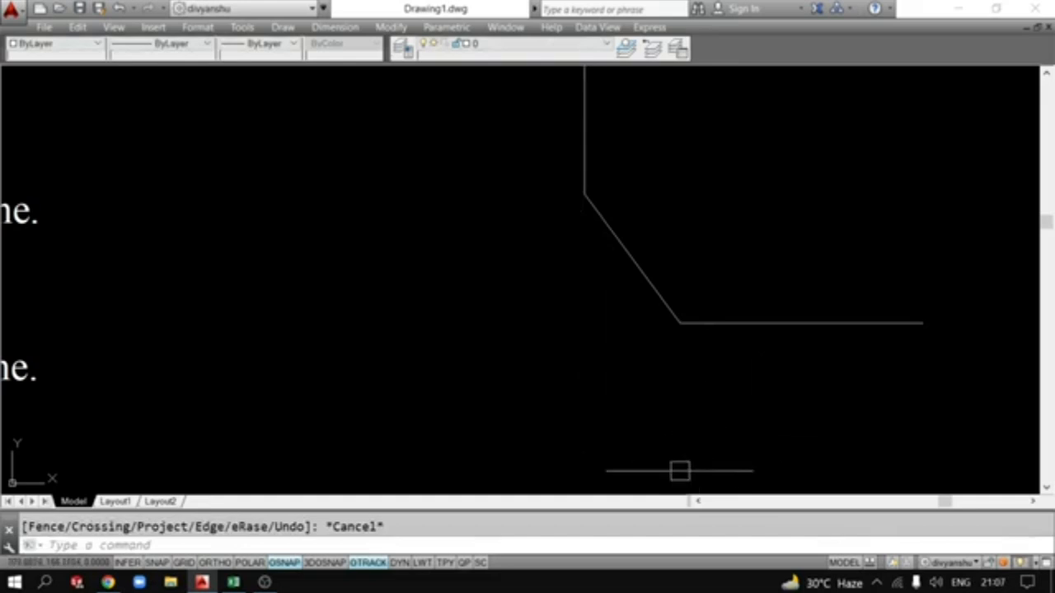
Add a horizontal linear dimension between the slanted line's ends, placed below the corner.
type("dli")
key("Return")
left_click(584, 195)
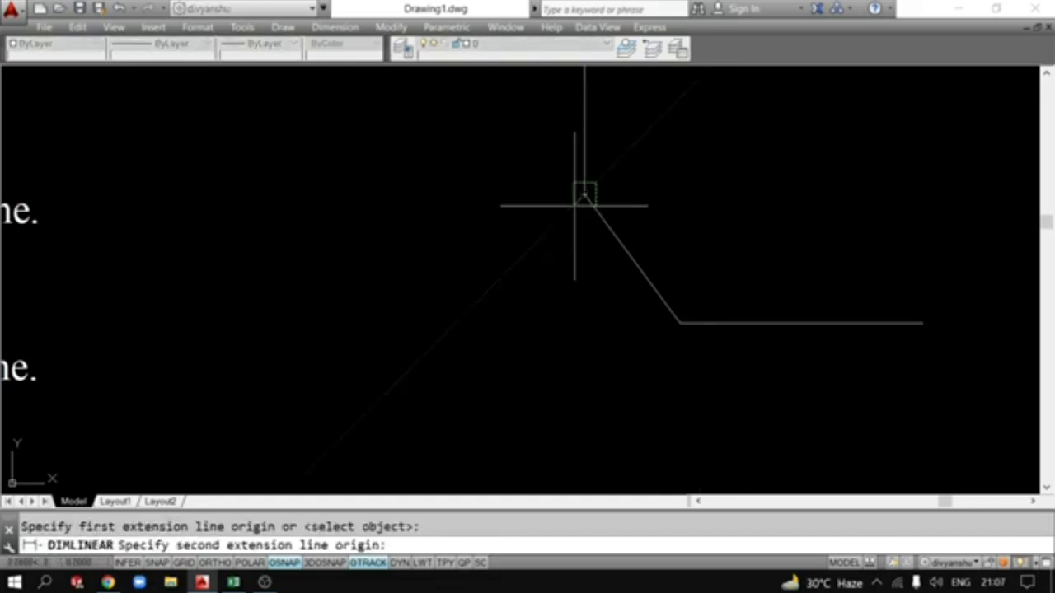
left_click(680, 323)
left_click(651, 372)
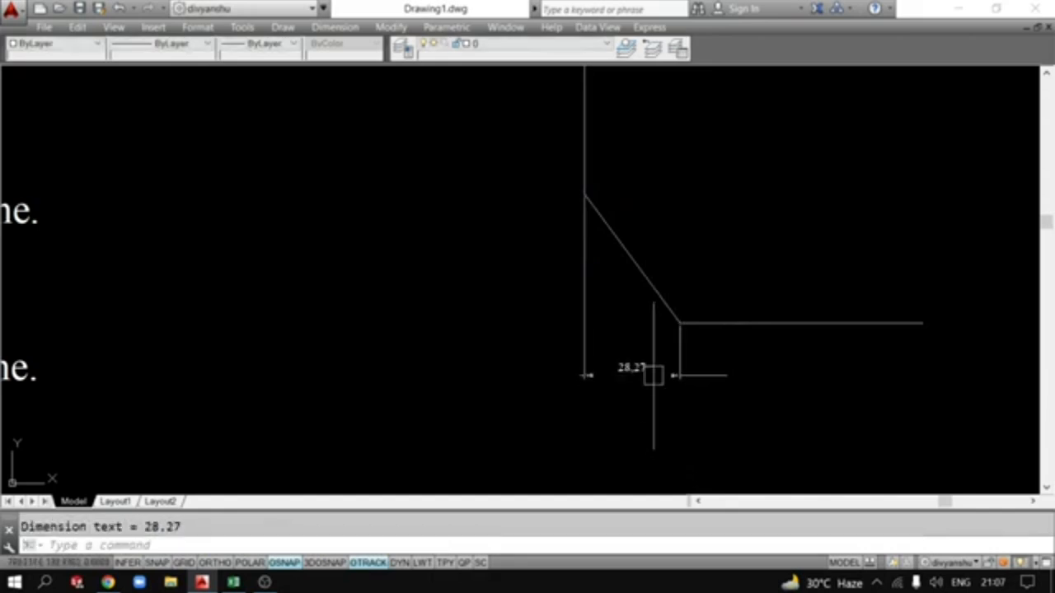
Replace the text of the horizontal dimension with D1.
double_click(630, 365)
left_click(612, 367)
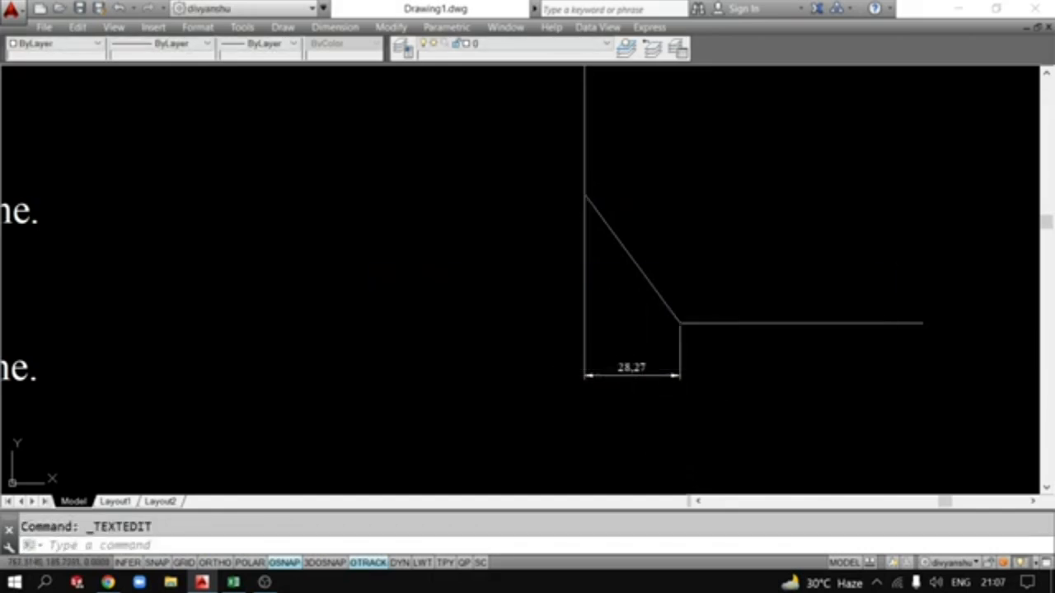
double_click(620, 368)
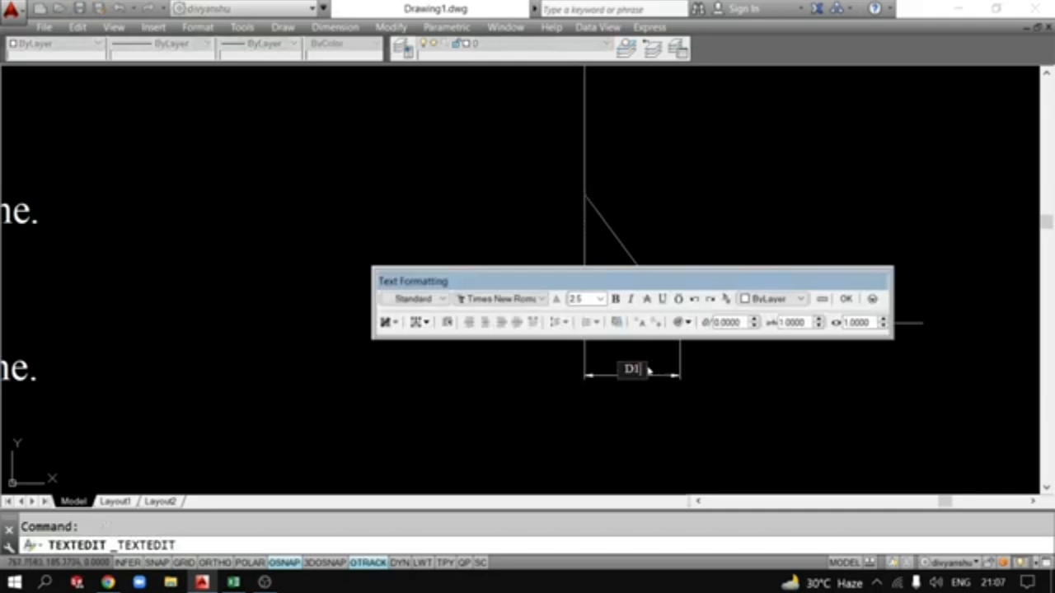
left_click(649, 370)
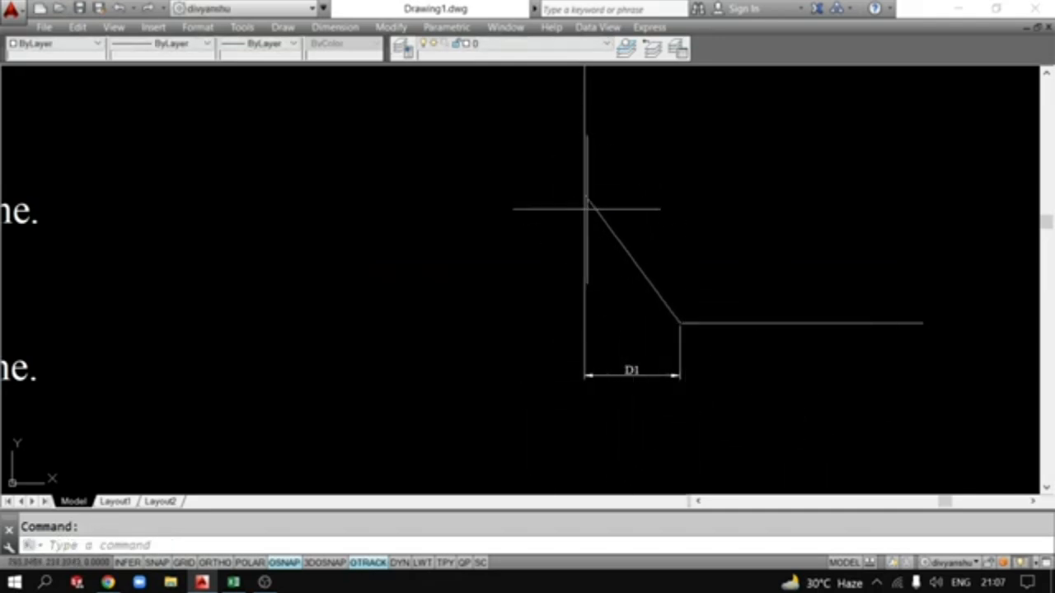
Add a vertical linear dimension of the slanted line beside the corner and replace its text with D2.
type("dli")
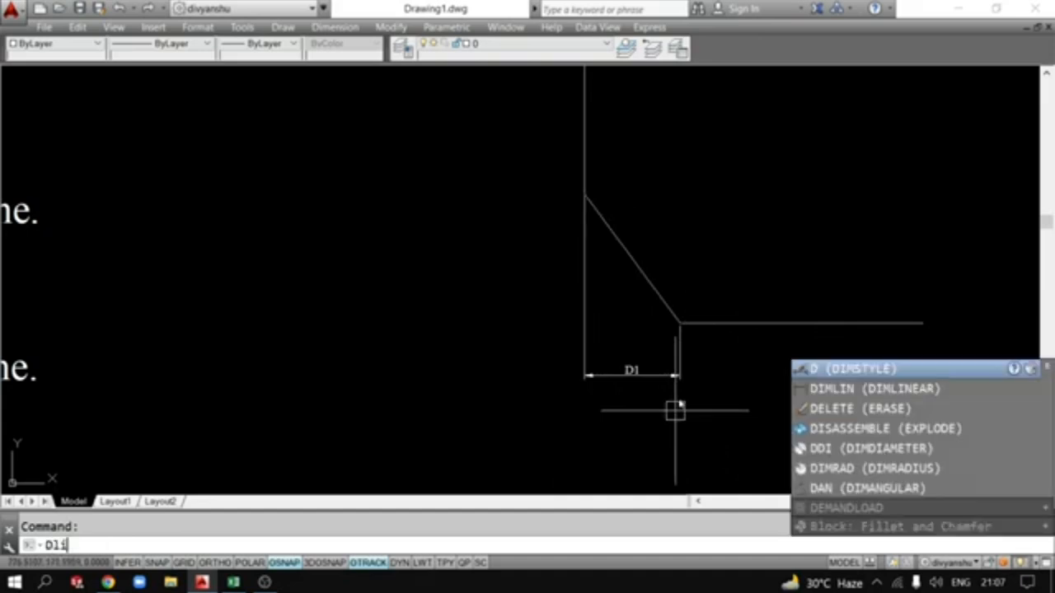
key("Return")
key("Return")
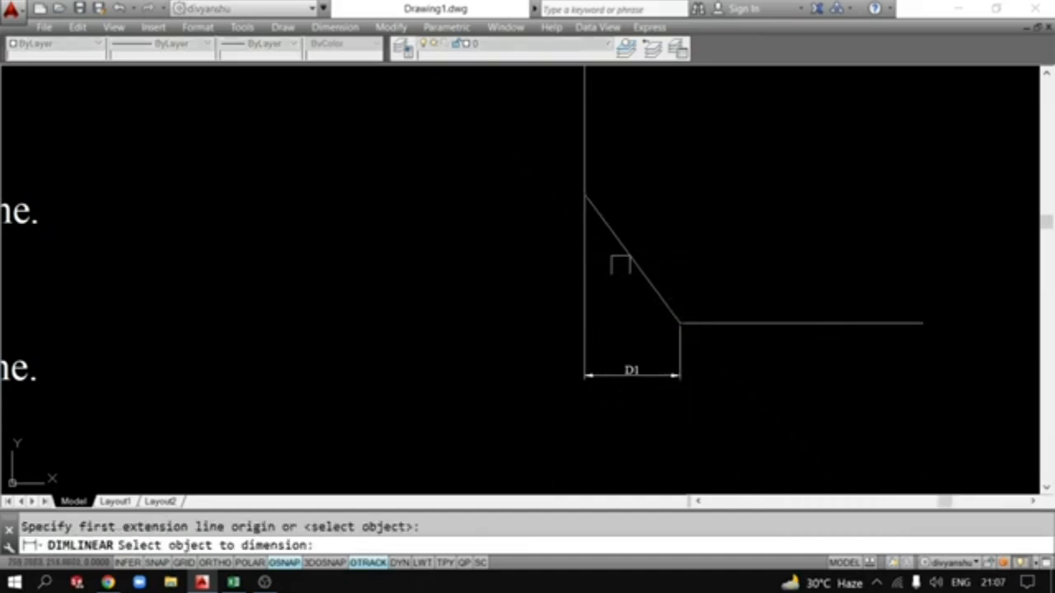
left_click(629, 257)
left_click(530, 266)
double_click(520, 259)
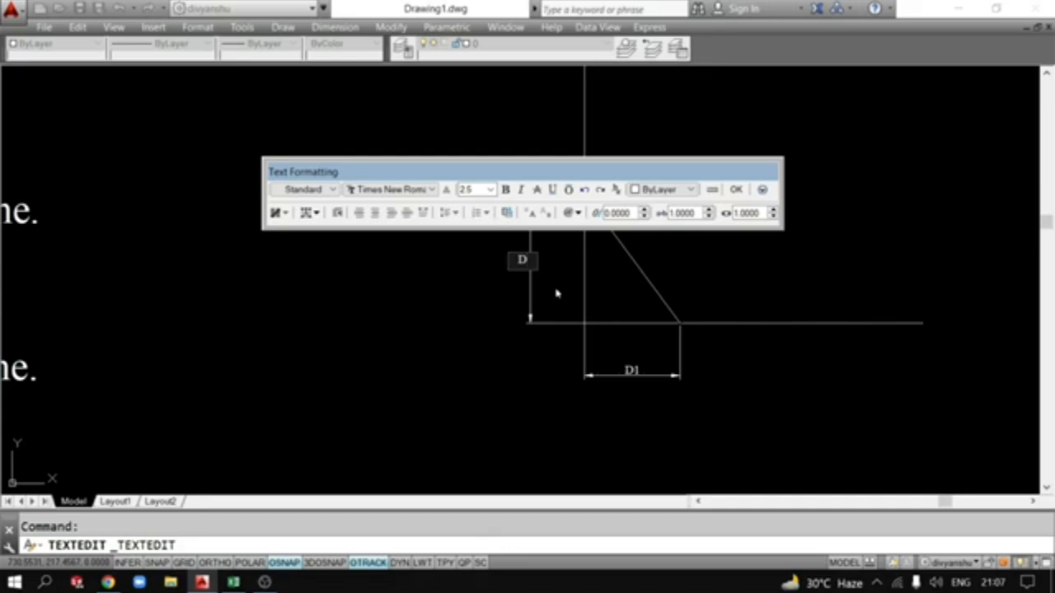
left_click(738, 191)
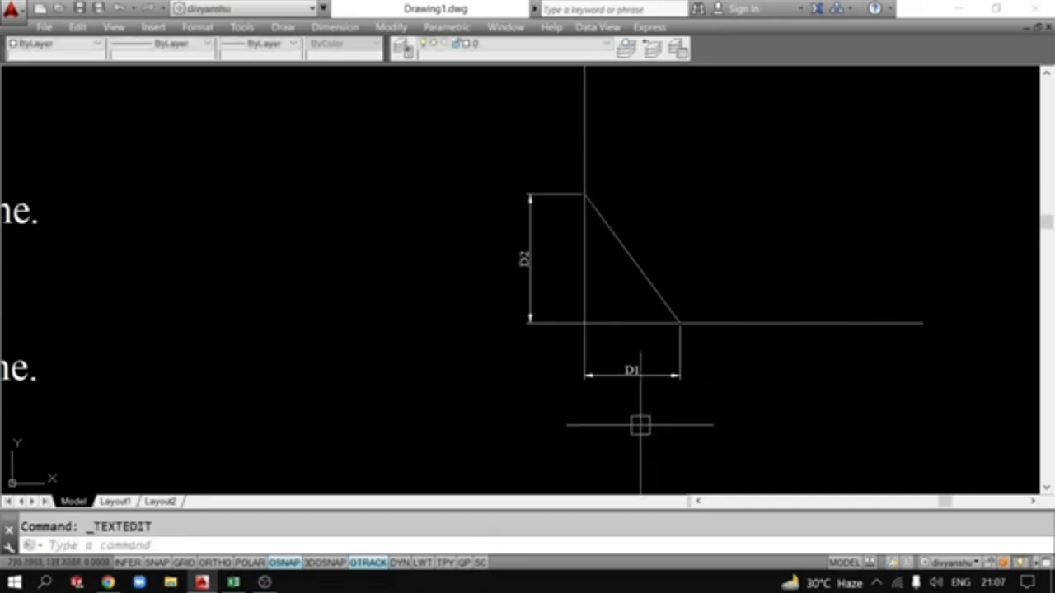
middle_click_drag(638, 423, 683, 417)
scroll(681, 407, "down", 2)
scroll(681, 407, "up", 4)
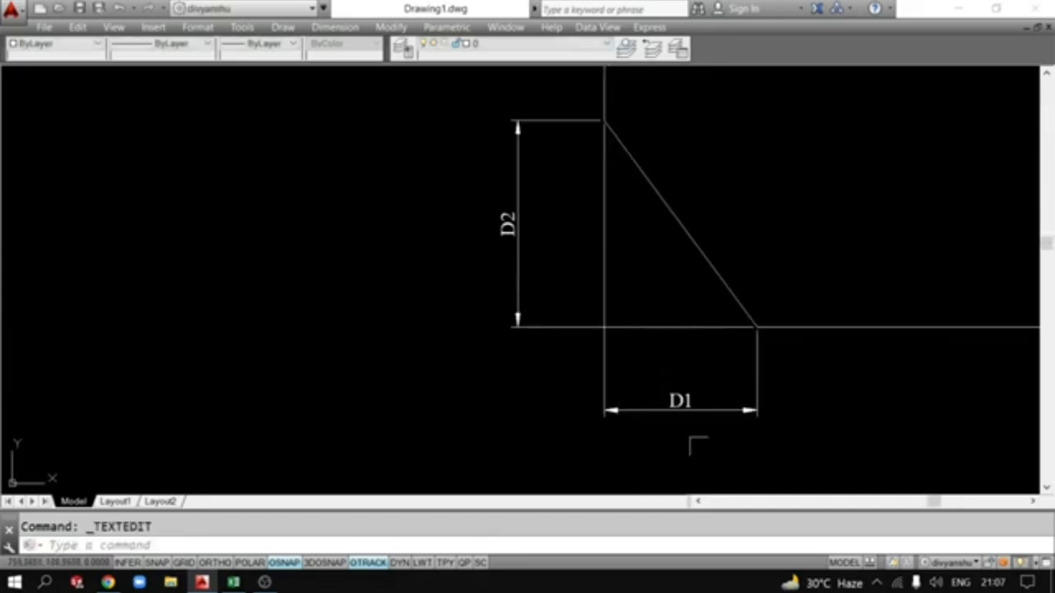
scroll(666, 272, "down", 4)
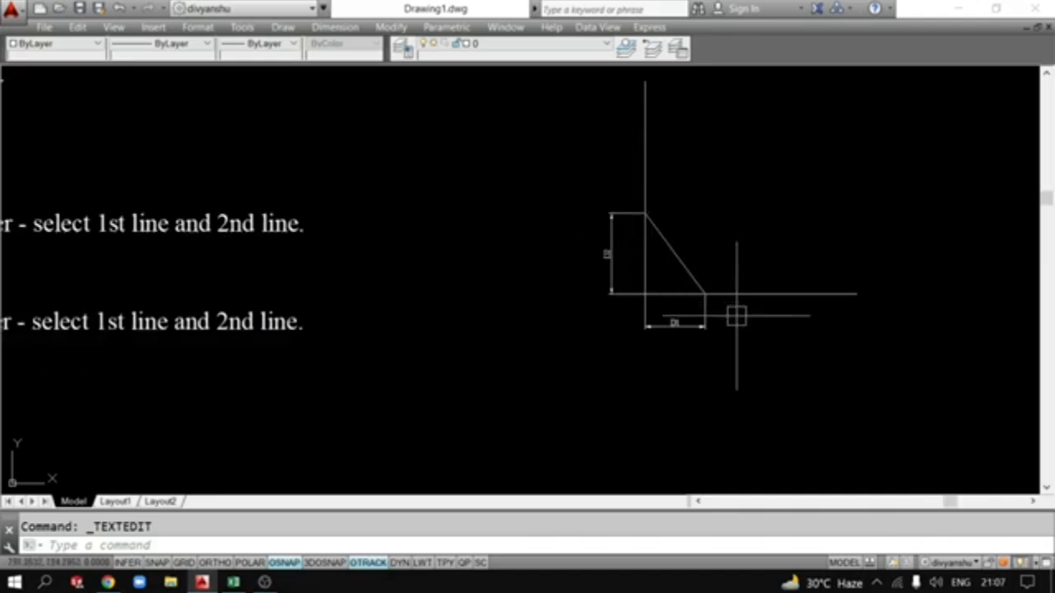
scroll(699, 289, "up", 2)
Try to copy the dimensioned chamfer figure sideways, using the original corner point as base point.
scroll(700, 289, "down", 4)
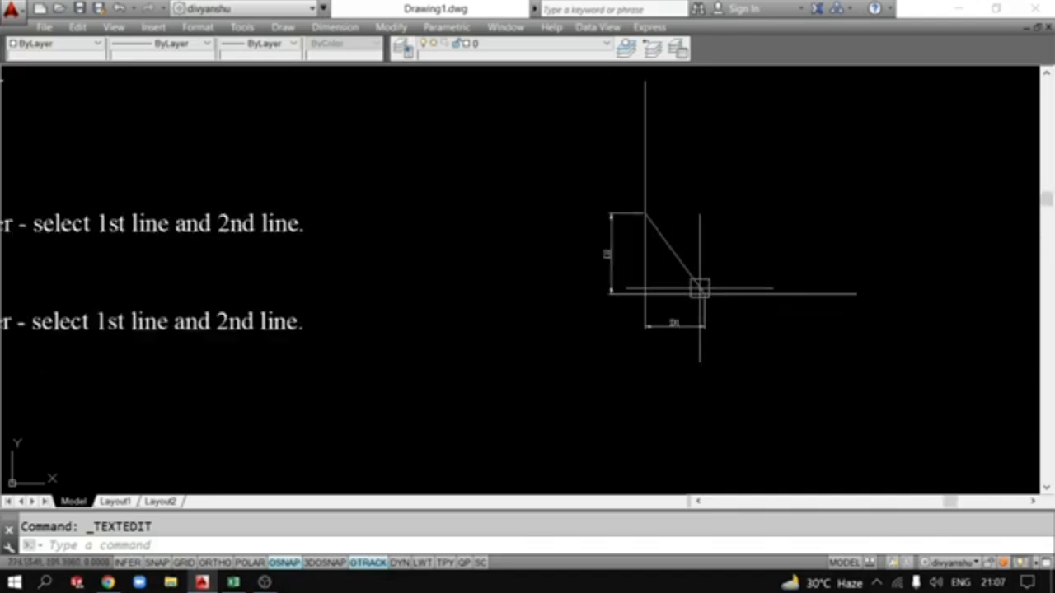
left_click(751, 330)
left_click(639, 247)
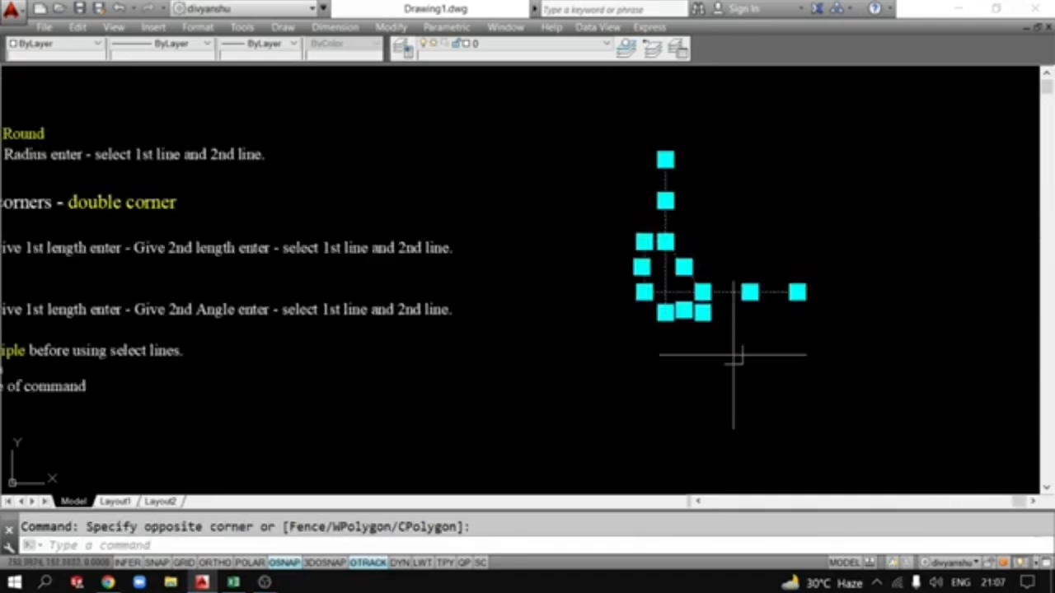
key("Return")
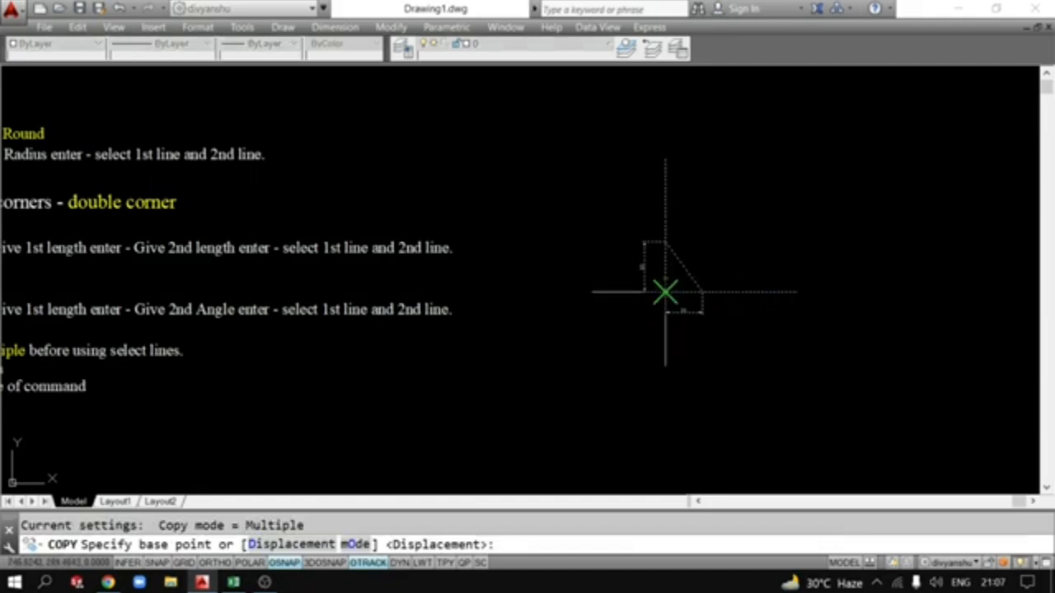
left_click(665, 291)
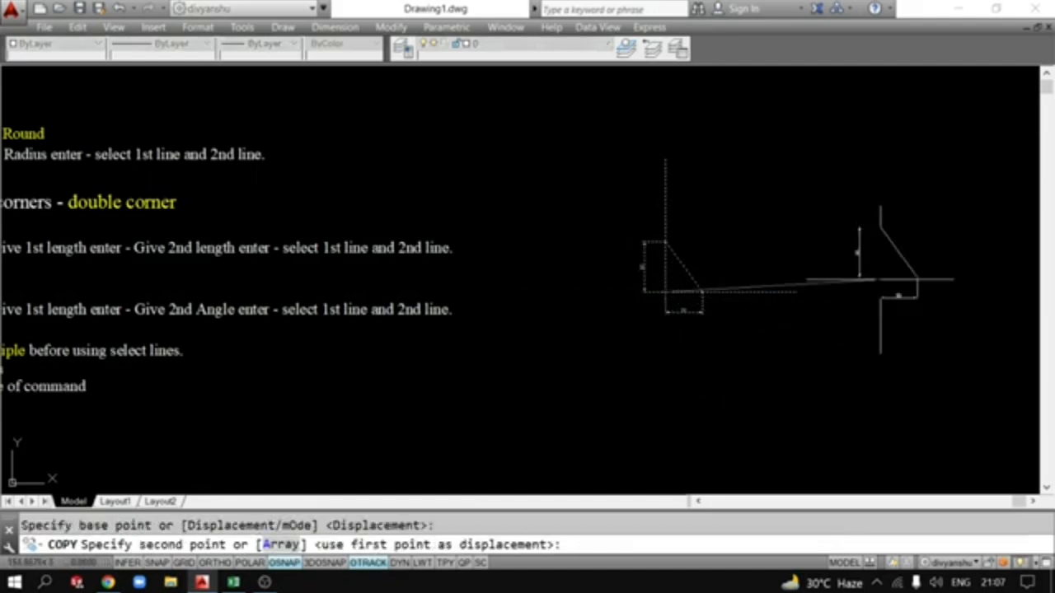
left_click(861, 289)
key("Escape")
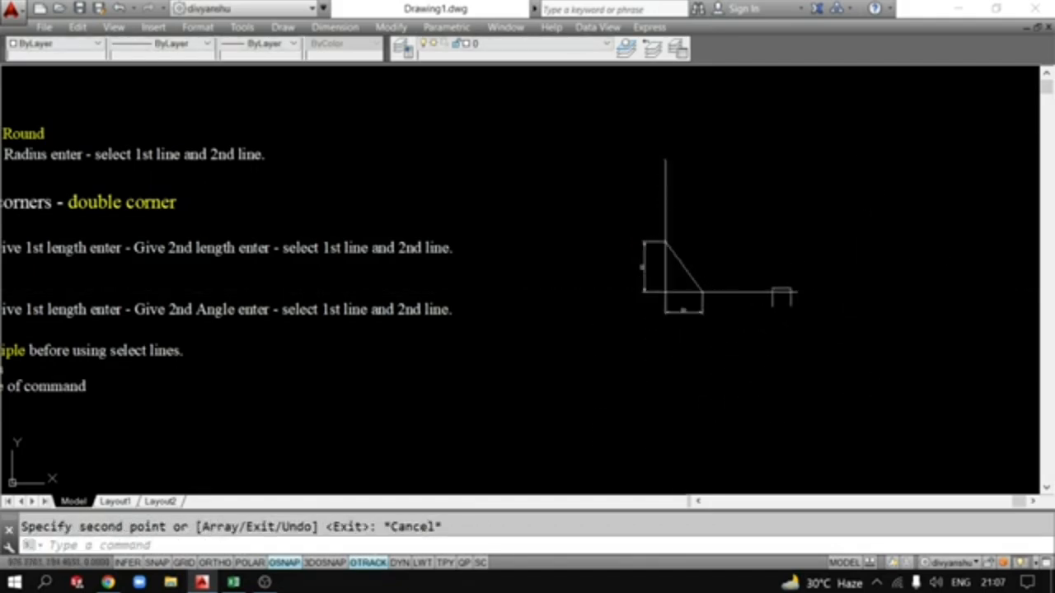
Copy the whole dimensioned chamfer figure straight below the original.
left_click(759, 377)
left_click(544, 160)
type("co")
key("Return")
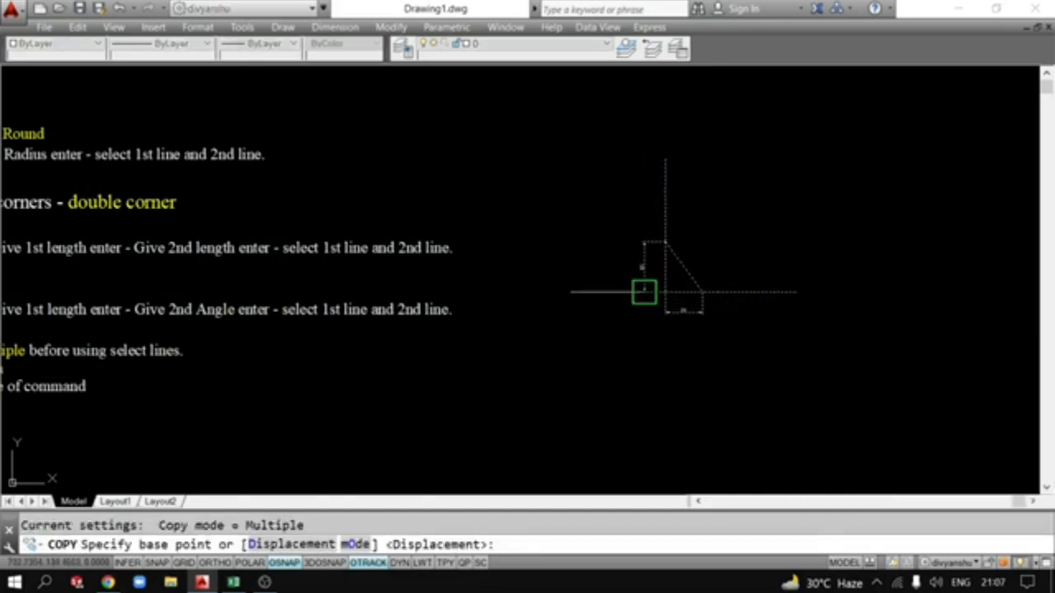
left_click(644, 291)
scroll(660, 302, "down", 4)
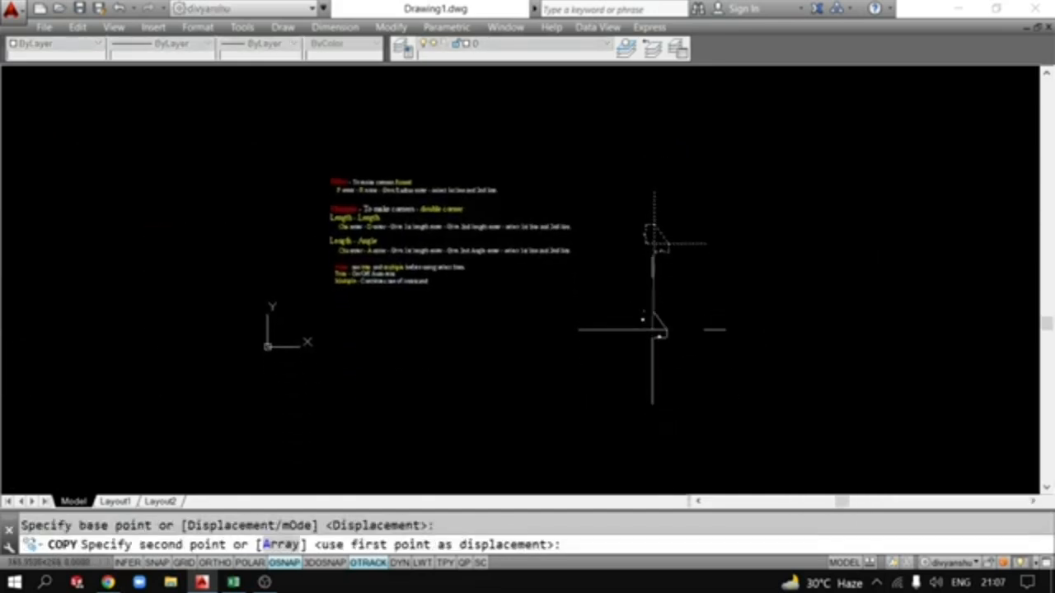
left_click(651, 336)
key("Escape")
Erase the vertical D2 dimension from the copied chamfer figure.
scroll(663, 350, "up", 4)
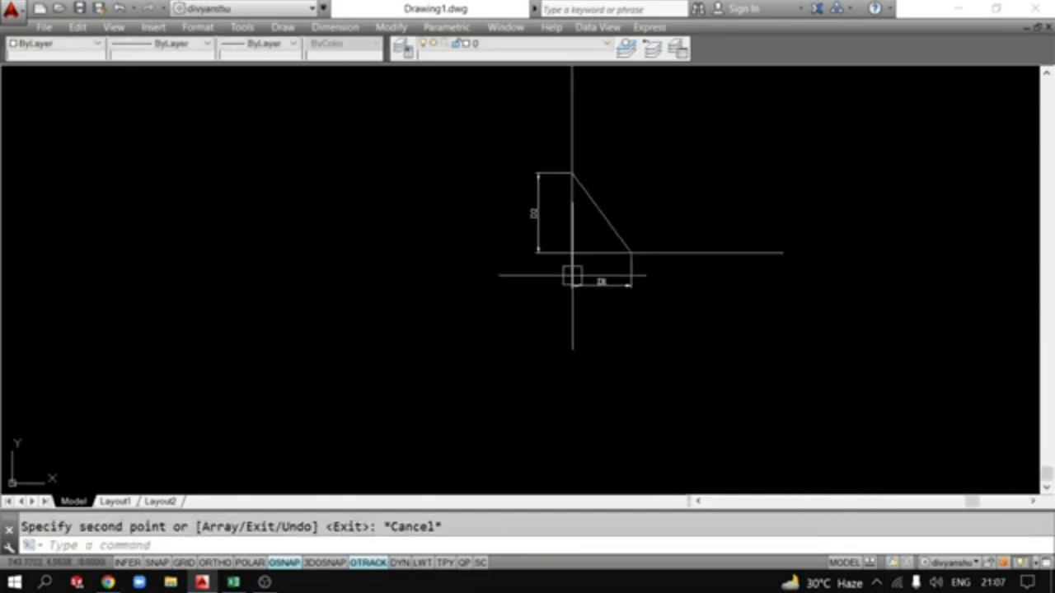
scroll(572, 278, "up", 2)
middle_click_drag(562, 323, 557, 359)
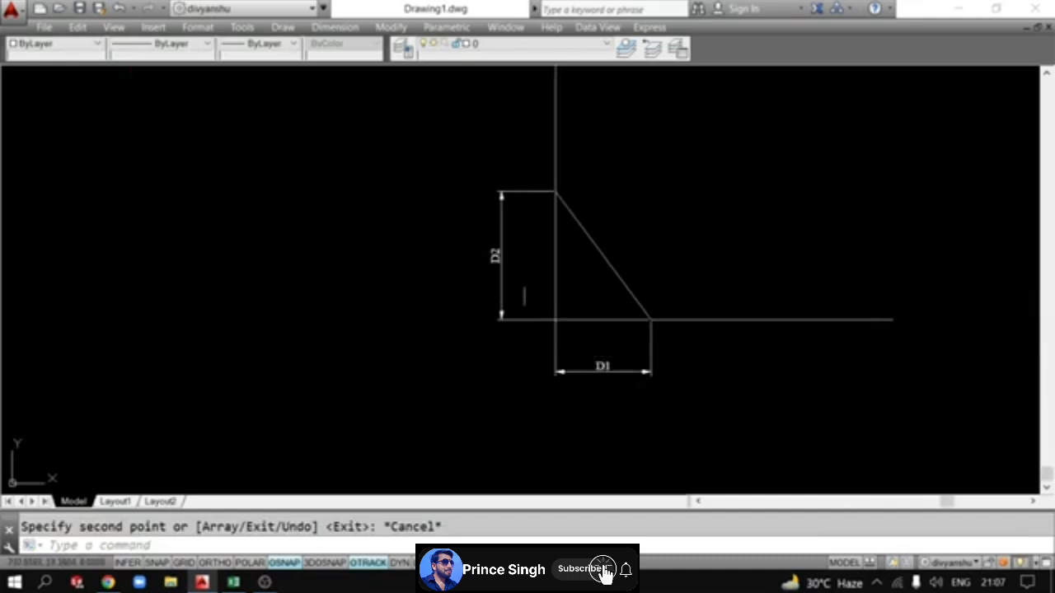
left_click(503, 290)
key("Delete")
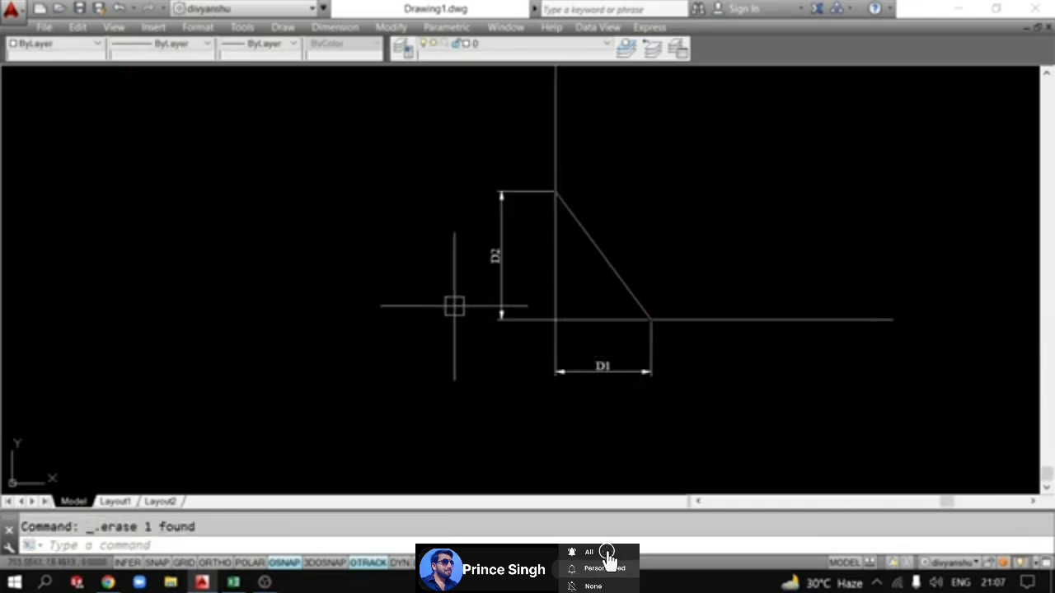
left_click(524, 326)
key("Delete")
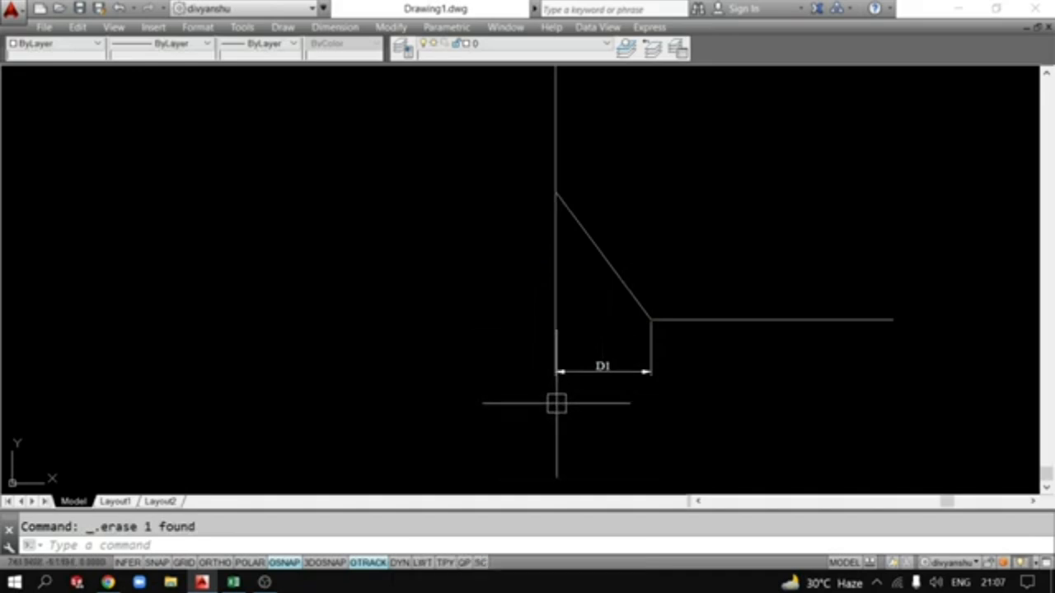
Add an angular dimension between the slanted line and the horizontal line of the copied figure and replace its text with A.
type("an")
key("BackSpace")
key("BackSpace")
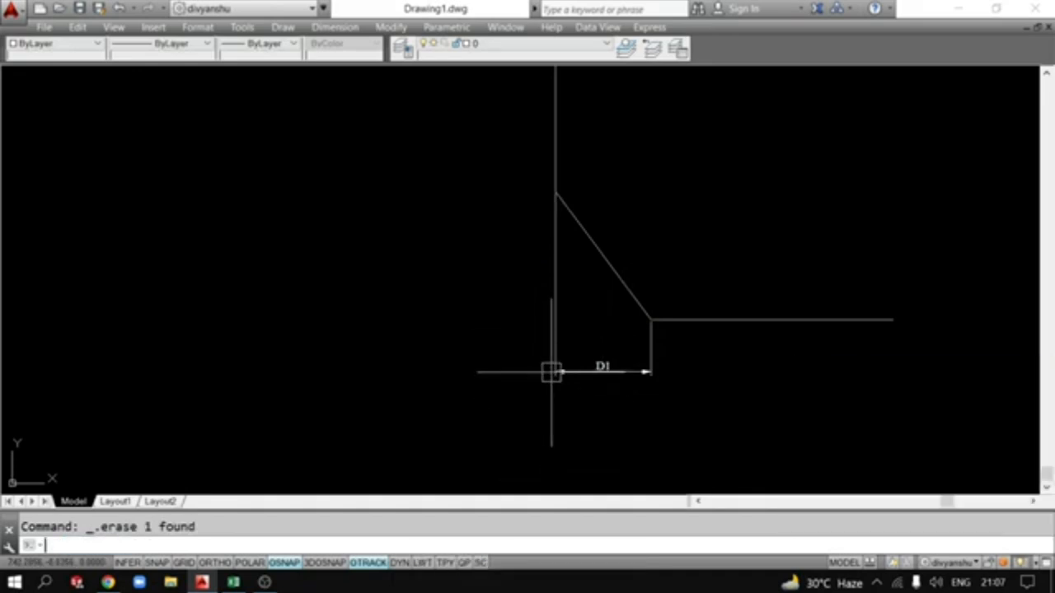
type("dan")
key("Return")
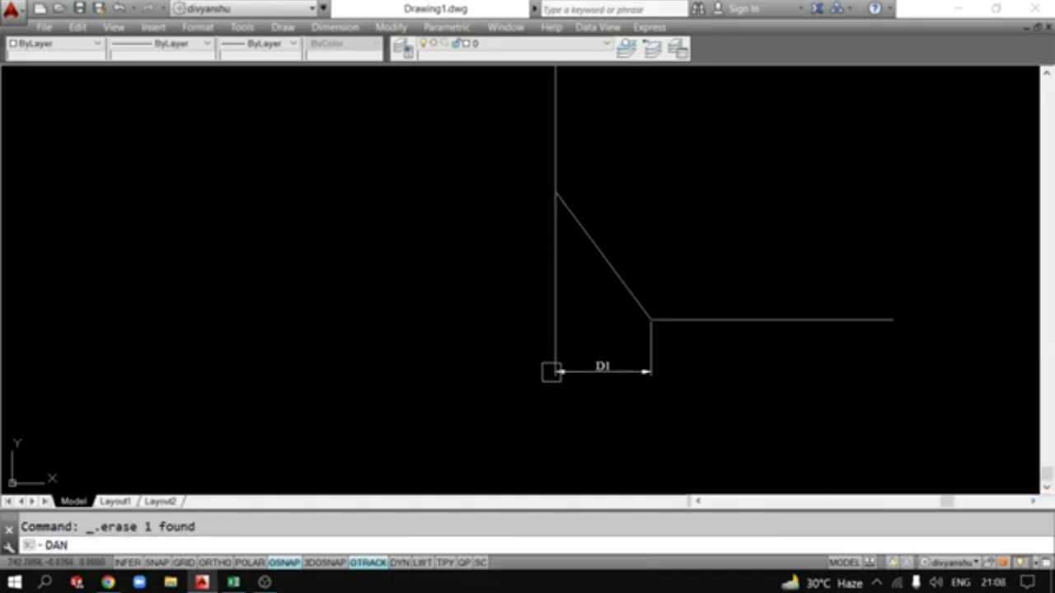
left_click(553, 368)
left_click(606, 283)
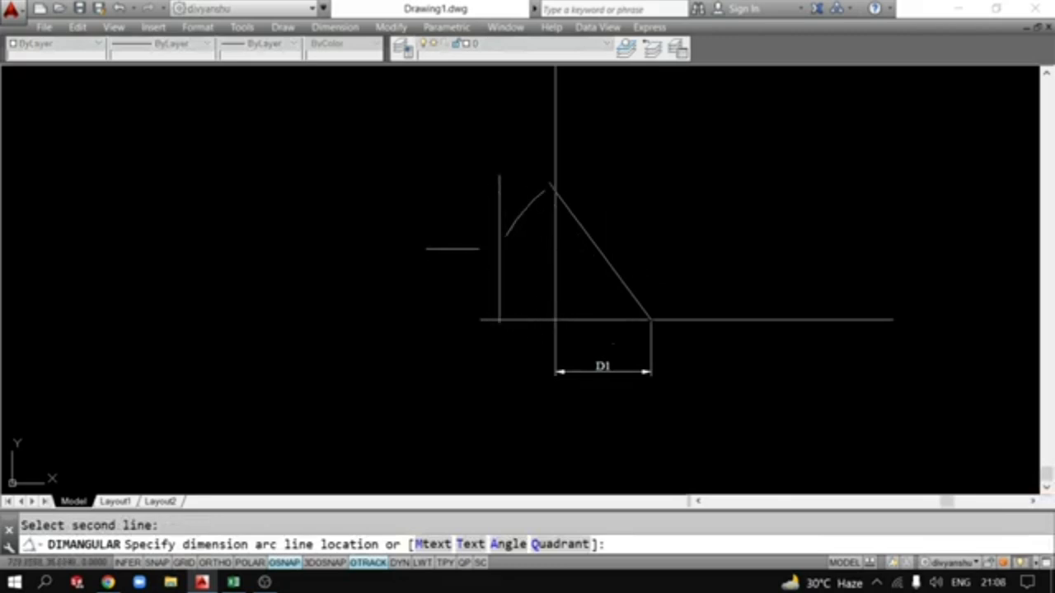
left_click(490, 244)
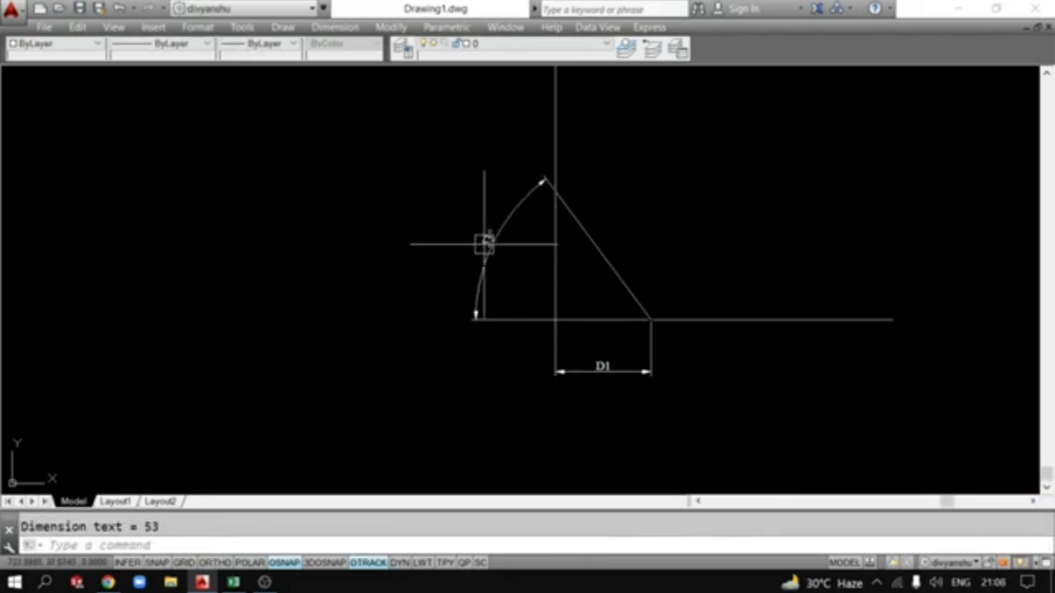
double_click(492, 235)
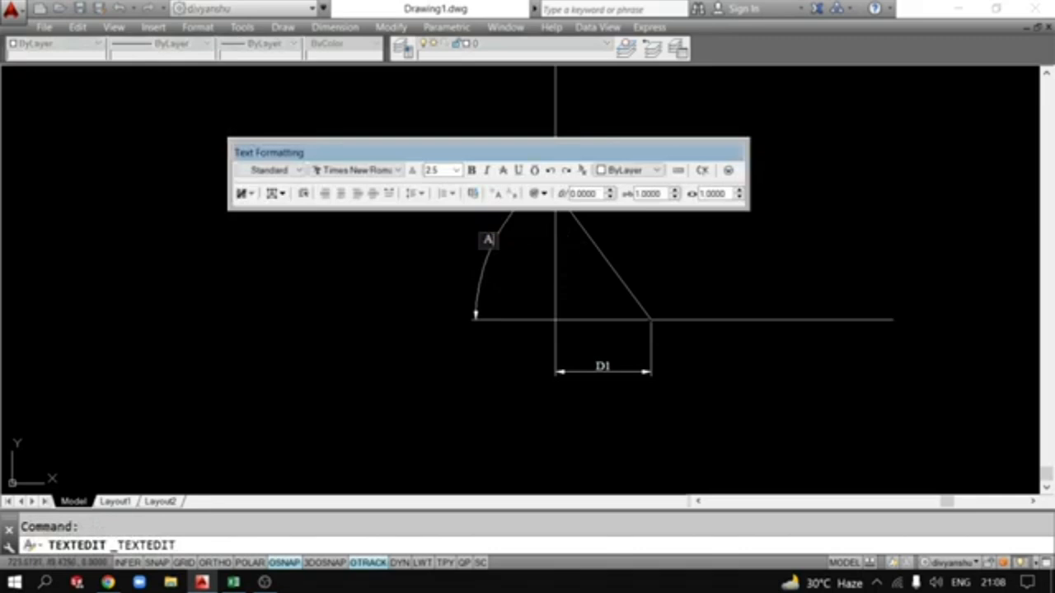
left_click(701, 170)
Compare the copied chamfer figure, labelled D1 and A, with the original figure labelled D1 and D2.
scroll(519, 335, "up", 2)
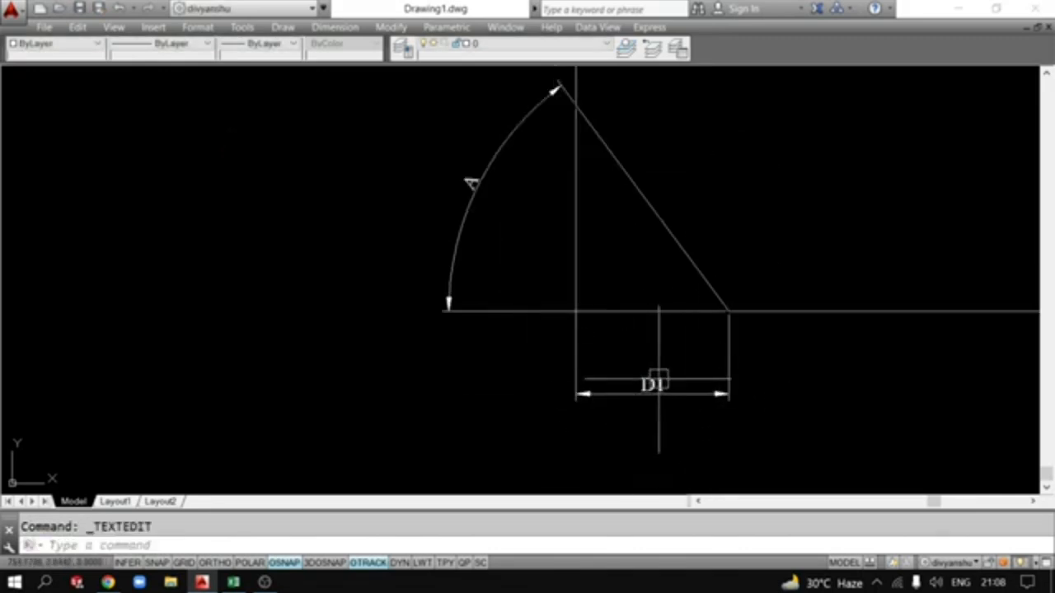
scroll(452, 185, "down", 6)
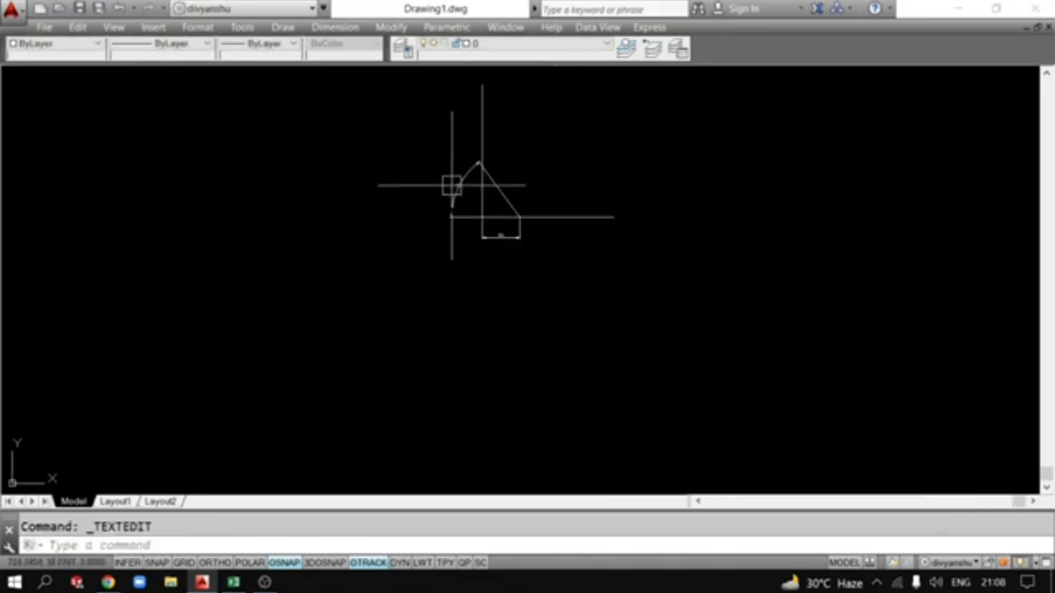
mouse_move(459, 188)
middle_mouse_down()
mouse_move(591, 378)
mouse_move(633, 485)
middle_mouse_up()
scroll(655, 264, "up", 5)
middle_click_drag(656, 264, 694, 315)
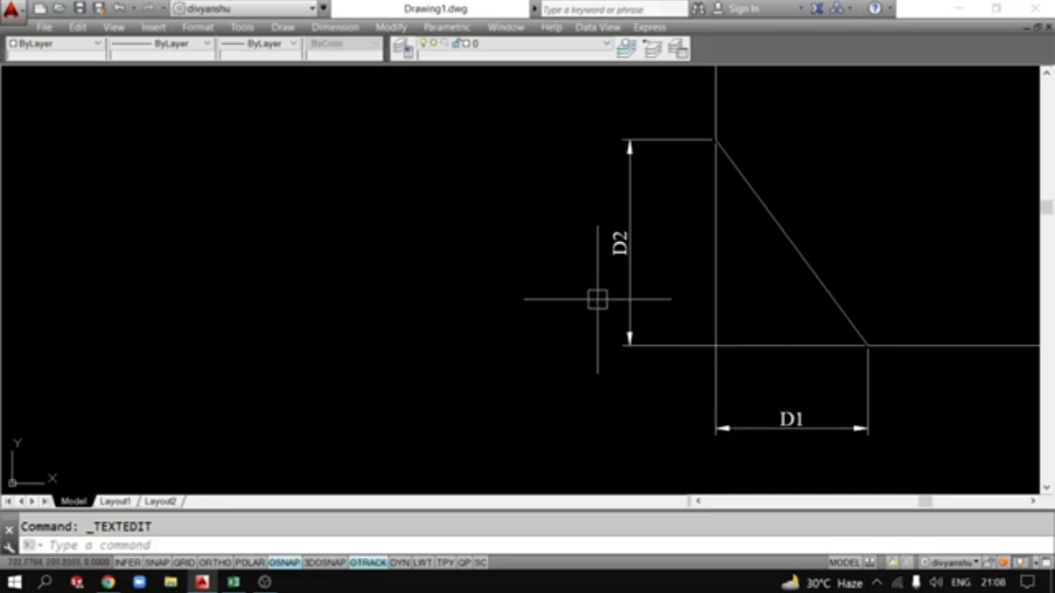
scroll(597, 299, "down", 5)
middle_click_drag(614, 473, 619, 203)
scroll(624, 330, "up", 4)
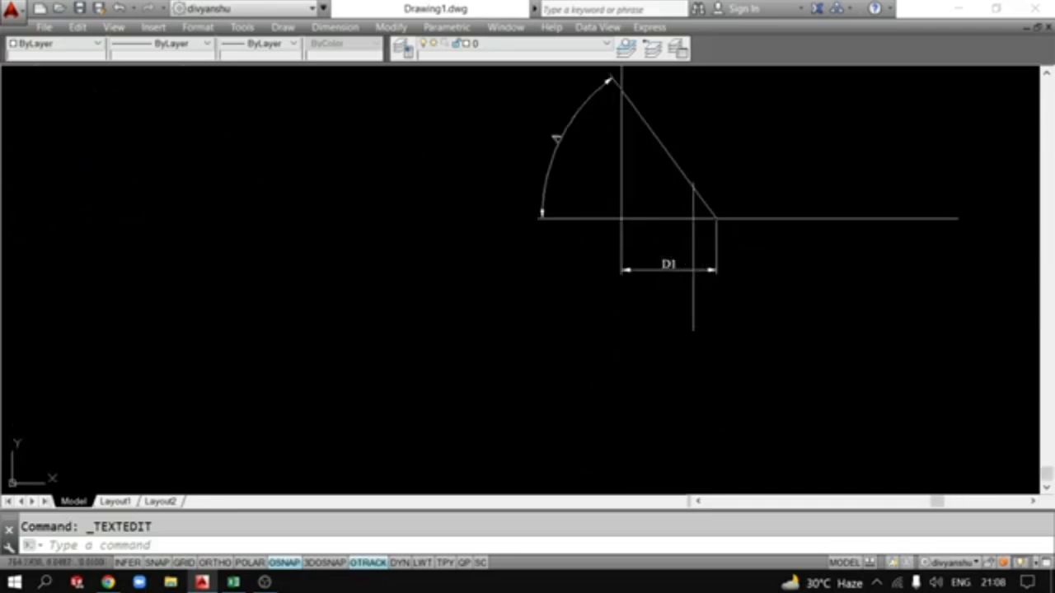
Examine the written Fillet and Chamfer notes, including the Length - Length and Length - Angle command sequences.
scroll(569, 140, "down", 4)
mouse_move(438, 159)
middle_mouse_down()
mouse_move(671, 401)
mouse_move(846, 477)
middle_mouse_up()
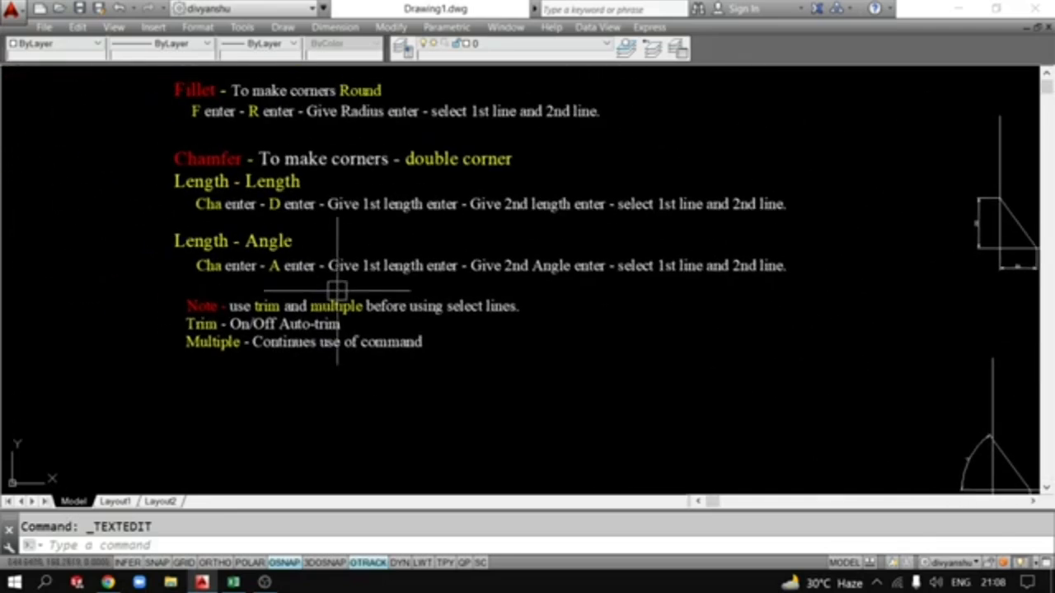
middle_click_drag(337, 286, 312, 335)
scroll(312, 334, "up", 2)
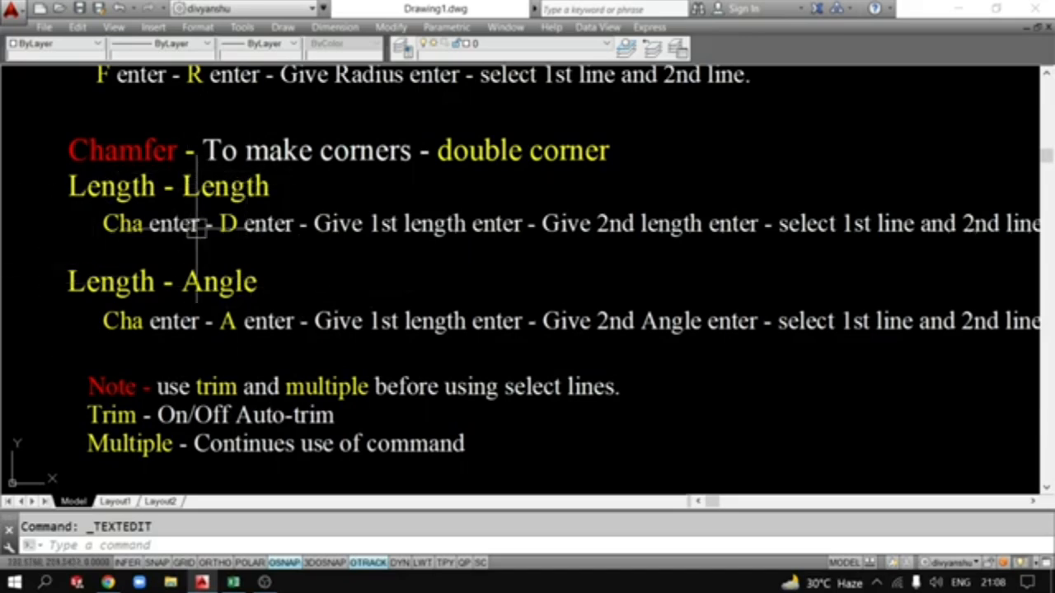
middle_click_drag(242, 263, 202, 270)
scroll(202, 272, "up", 2)
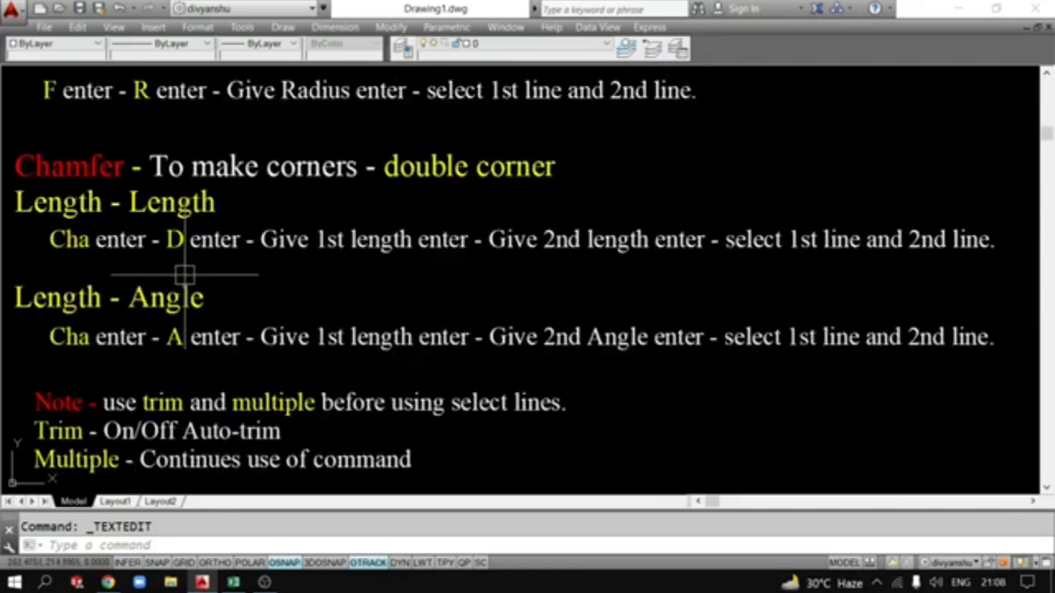
scroll(185, 273, "down", 2)
scroll(145, 164, "up", 3)
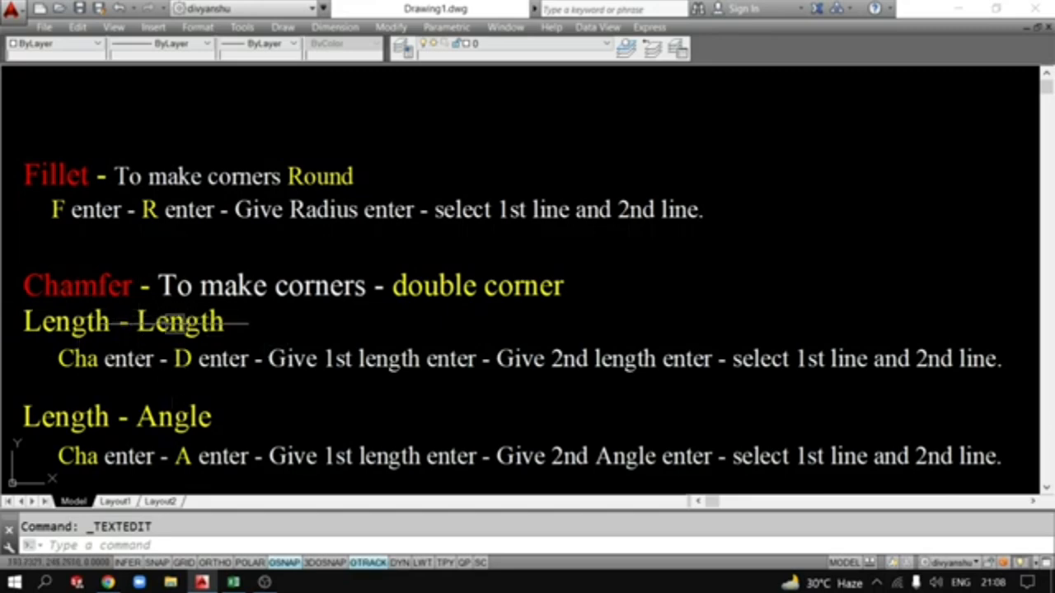
middle_click_drag(291, 404, 257, 385)
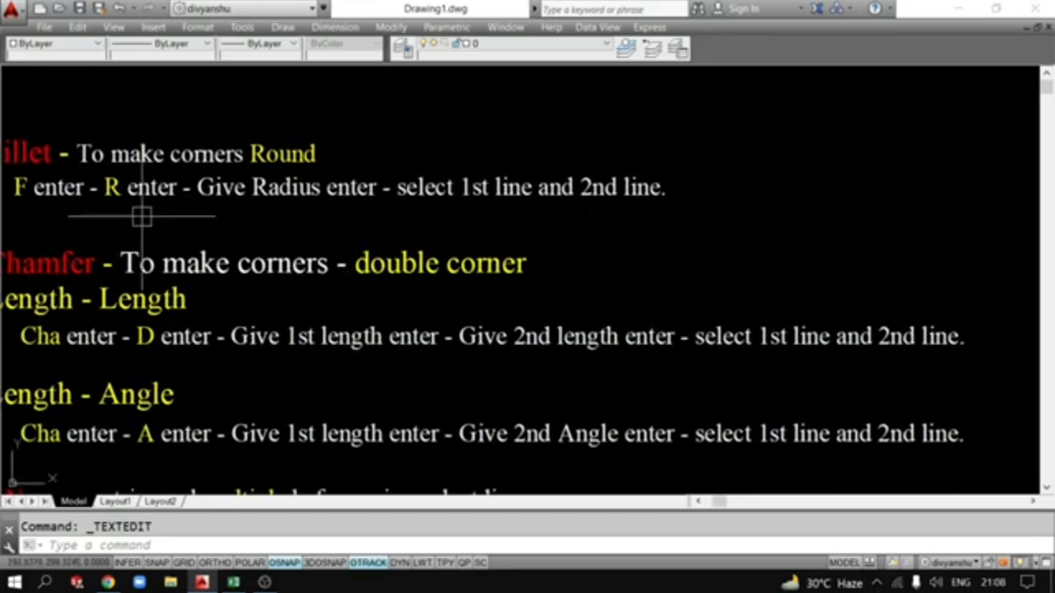